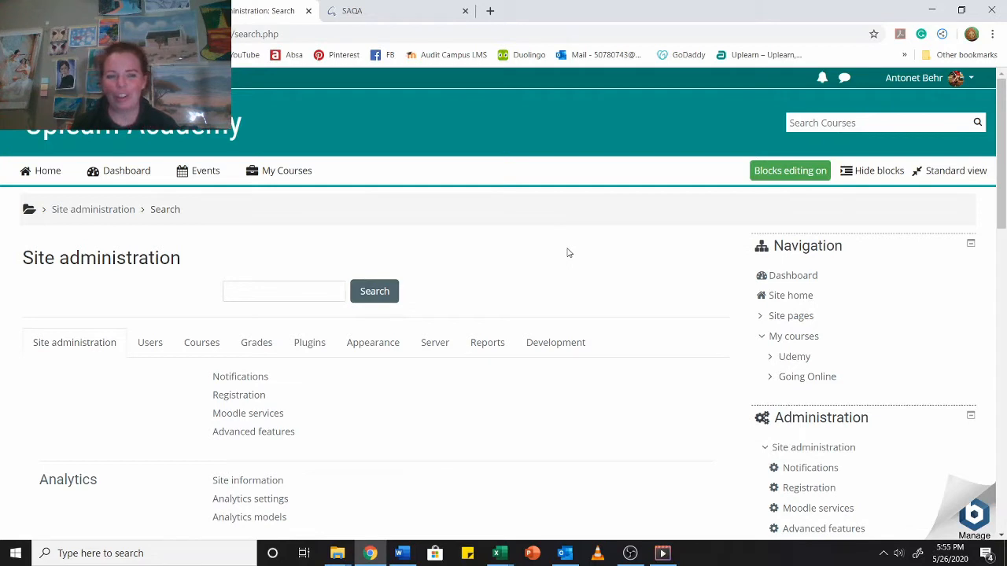
Step: Open the site's competency frameworks and start adding a new competency framework
scroll(569, 252, down, 1)
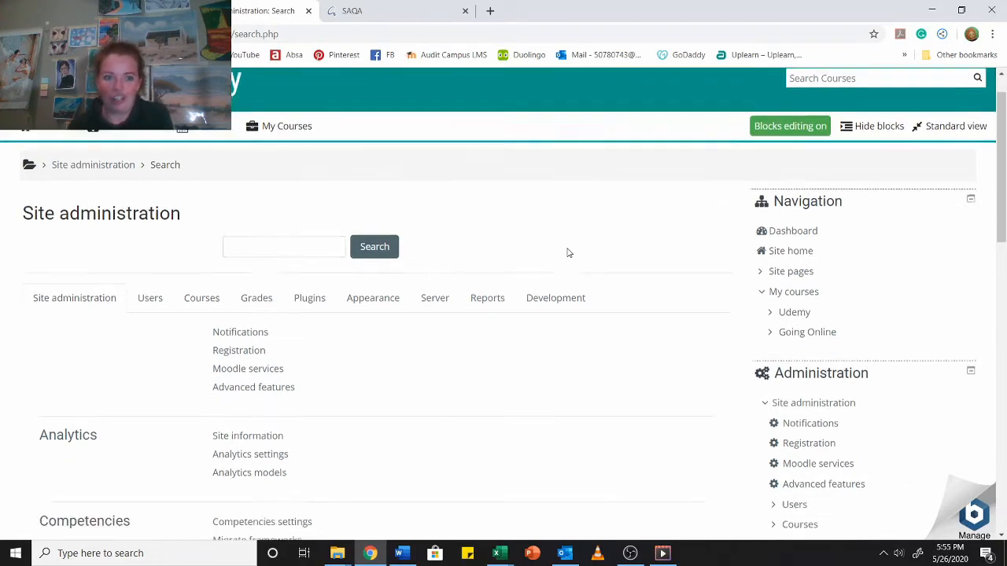
scroll(95, 277, down, 3)
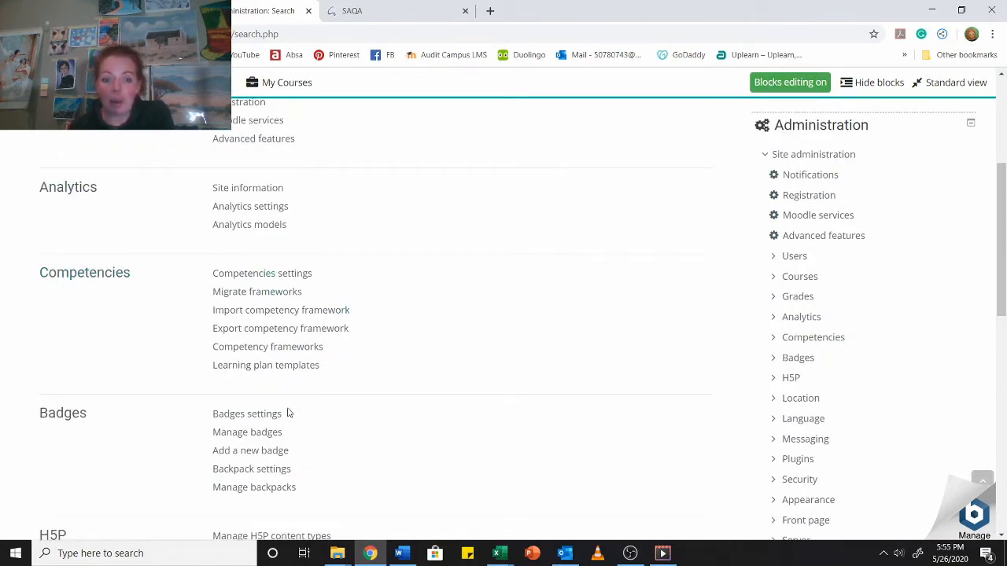
click(285, 351)
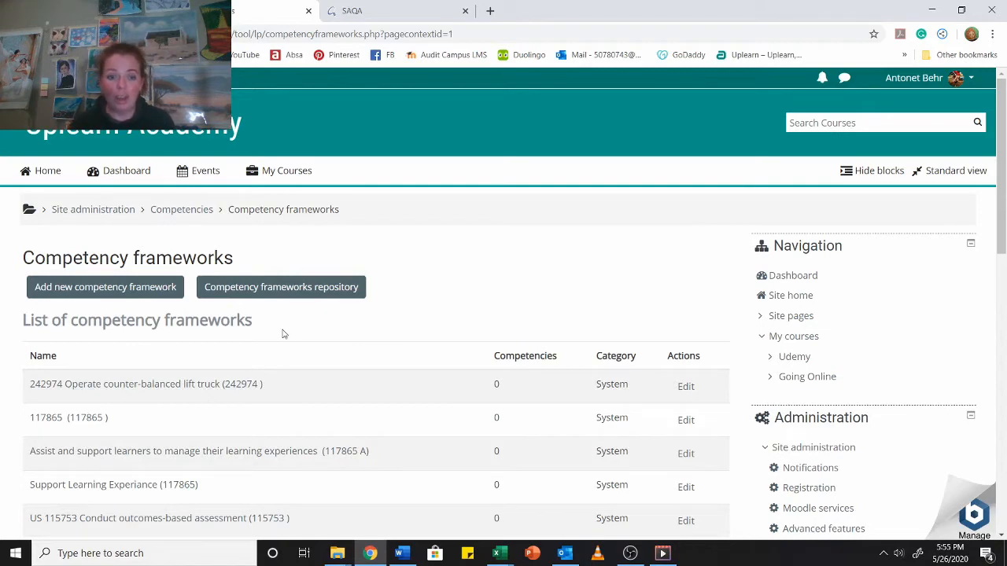
scroll(281, 346, down, 2)
scroll(173, 407, up, 2)
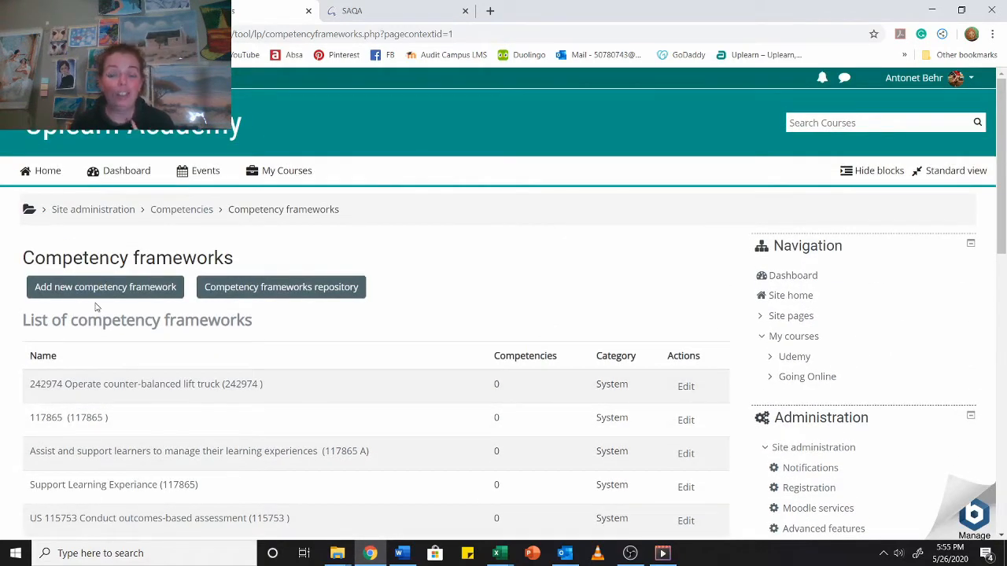
click(117, 288)
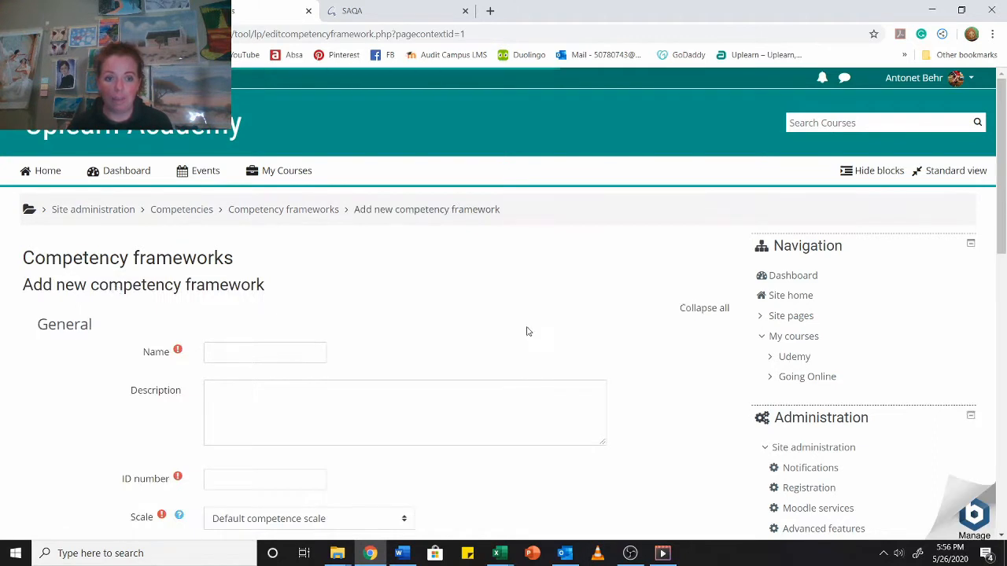
scroll(533, 325, down, 1)
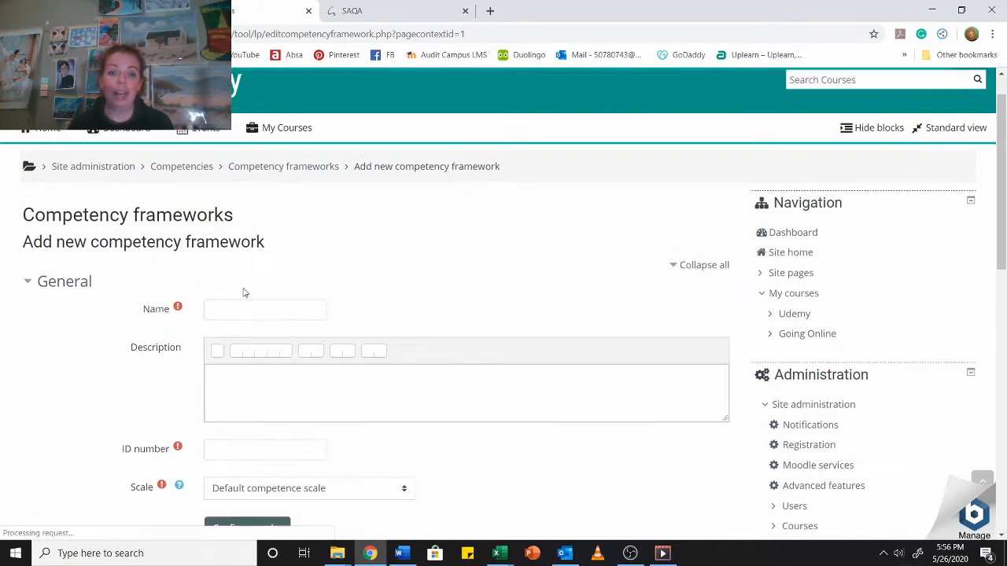
scroll(251, 305, down, 1)
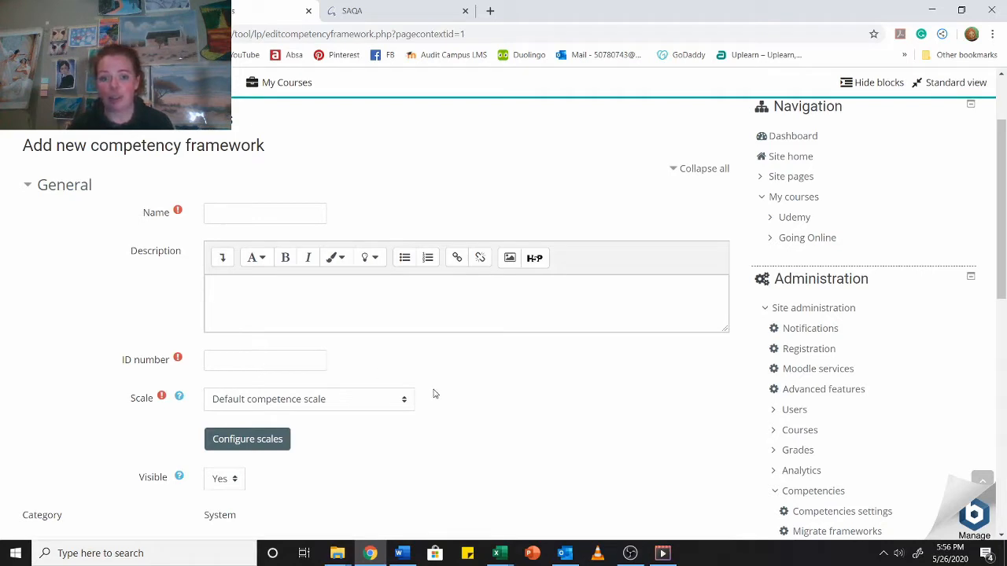
Step: Switch to Excel to view Sheet2 of Book1, and close the unit standard 117865 document in Word
mouse_move(498, 553)
click(445, 507)
click(406, 340)
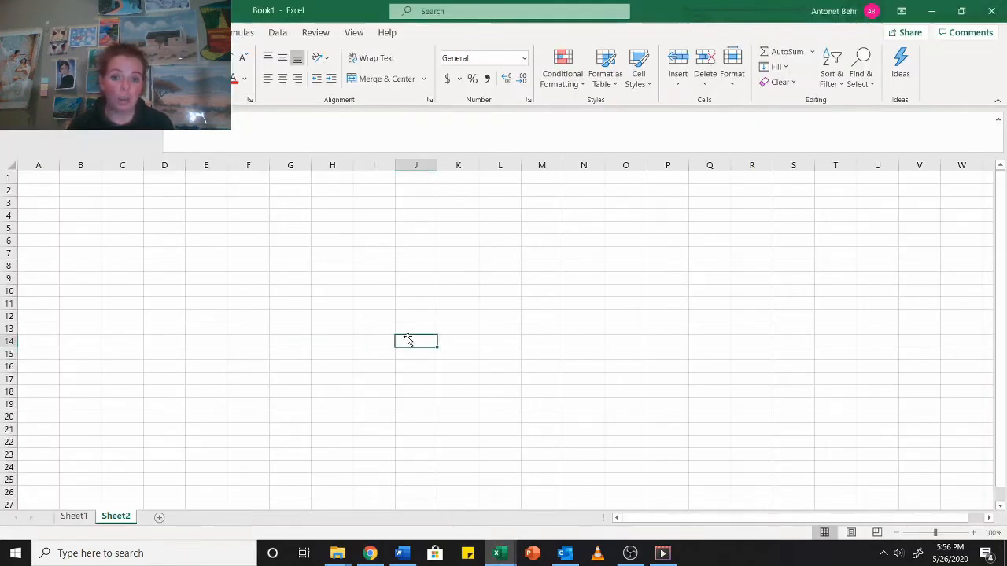
mouse_move(497, 553)
click(568, 499)
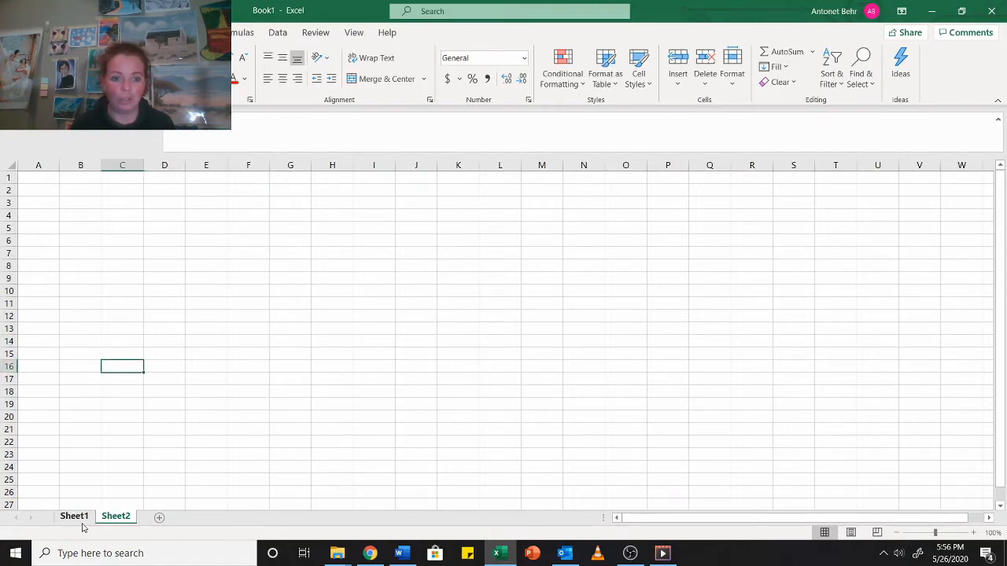
click(400, 553)
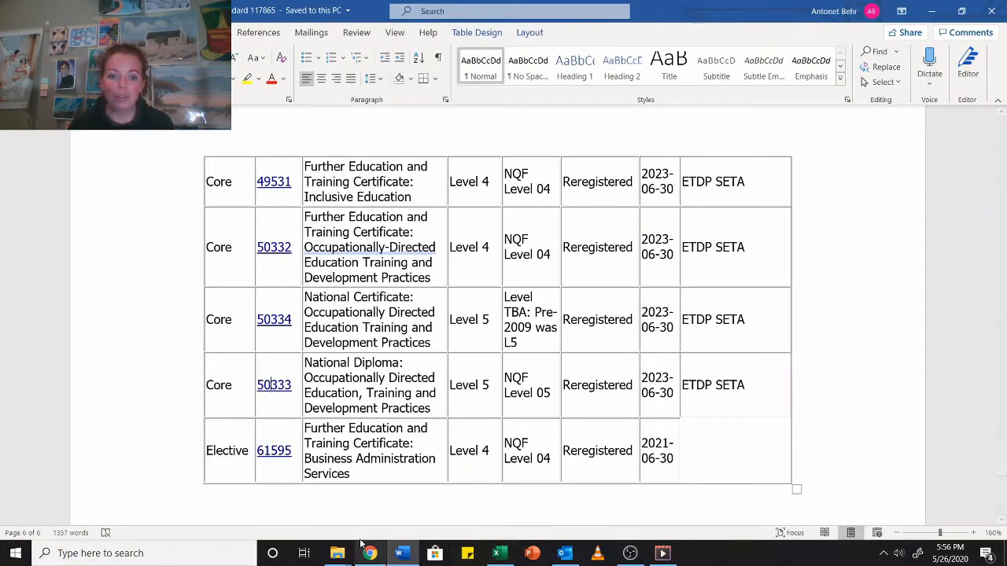
click(991, 11)
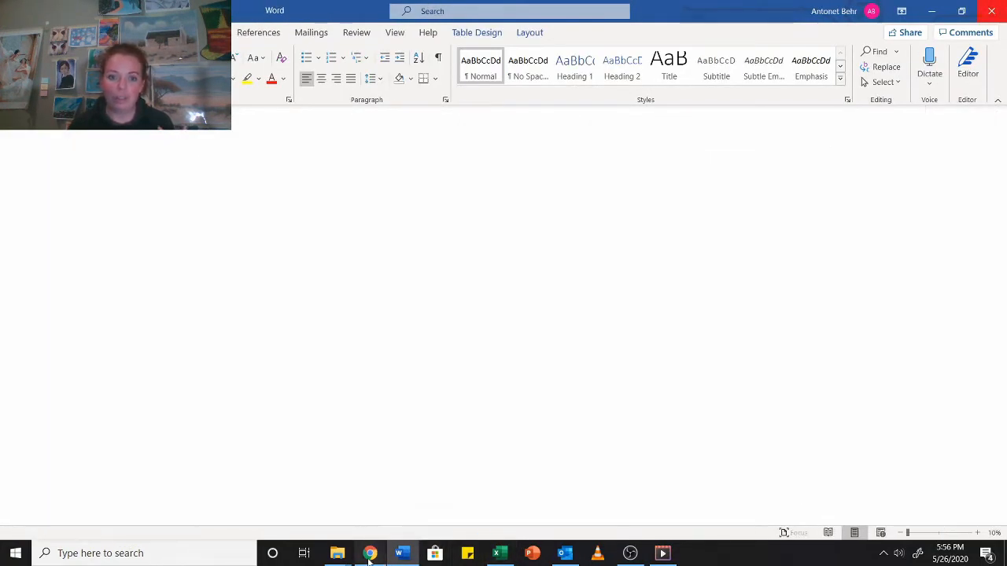
Step: Switch to the browser and examine the SAQA unit standard's specific outcomes, assessment criteria, embedded knowledge and critical cross-field outcomes
click(370, 553)
click(422, 7)
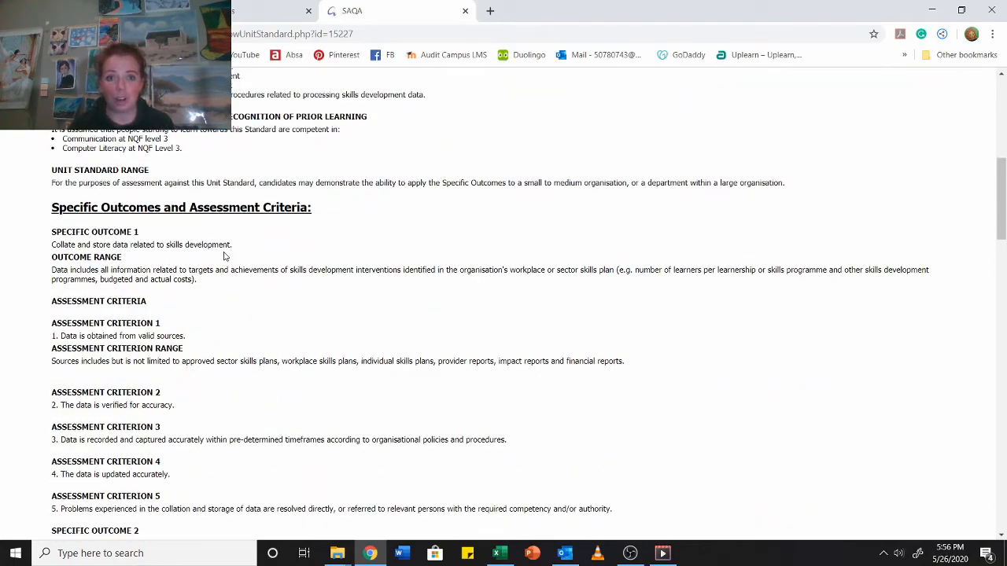
scroll(225, 257, down, 3)
scroll(200, 238, down, 9)
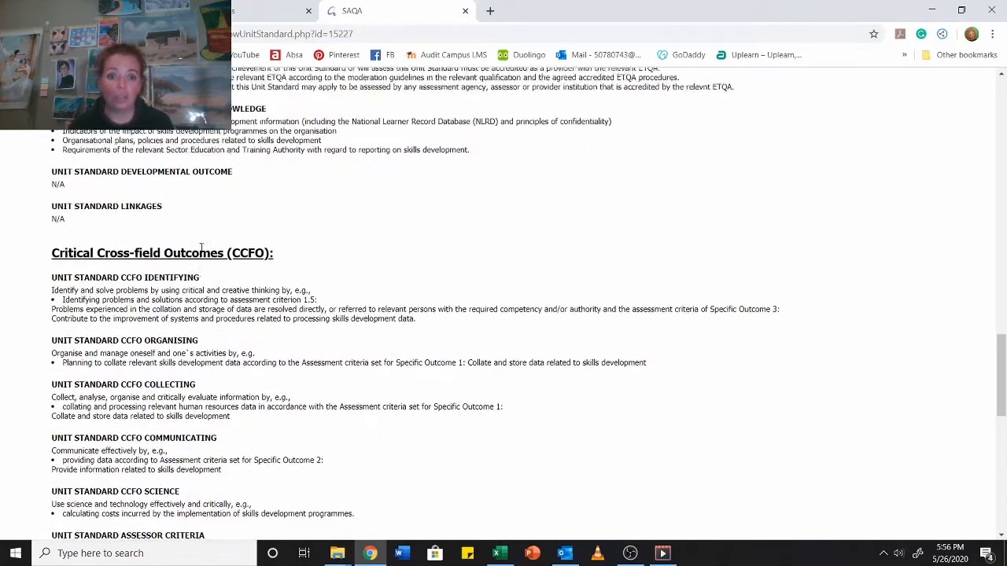
scroll(201, 244, up, 2)
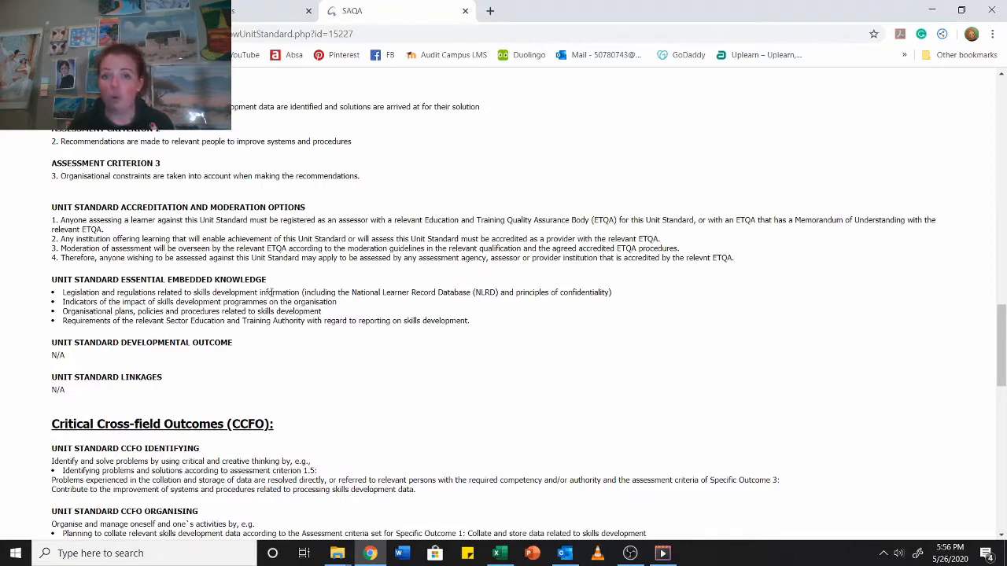
scroll(272, 292, down, 3)
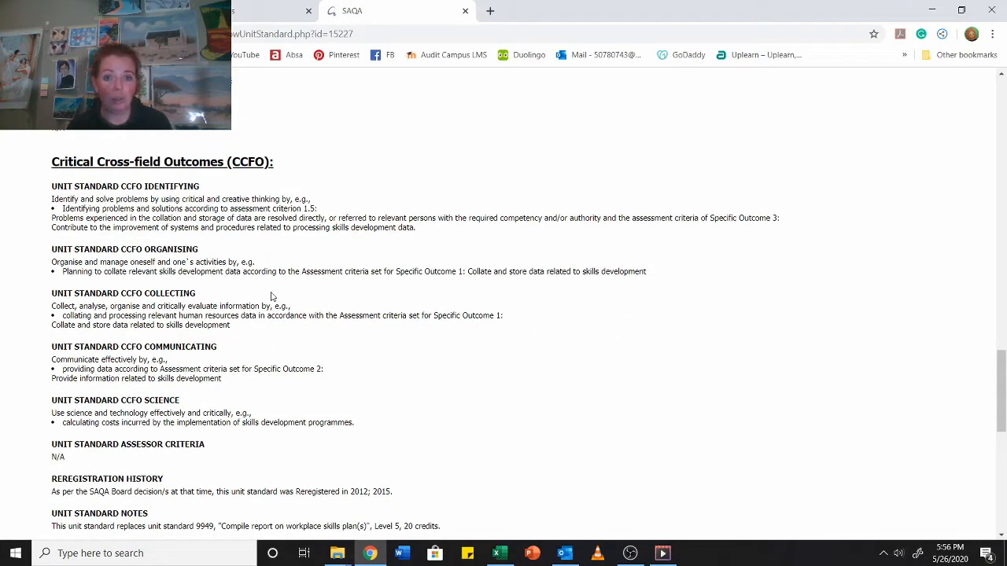
scroll(275, 306, up, 4)
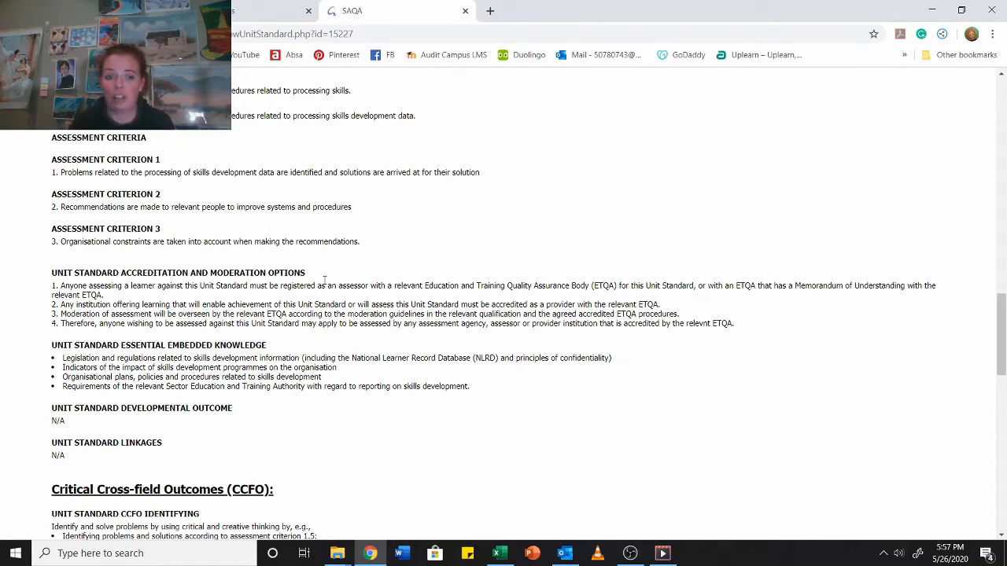
scroll(324, 311, down, 3)
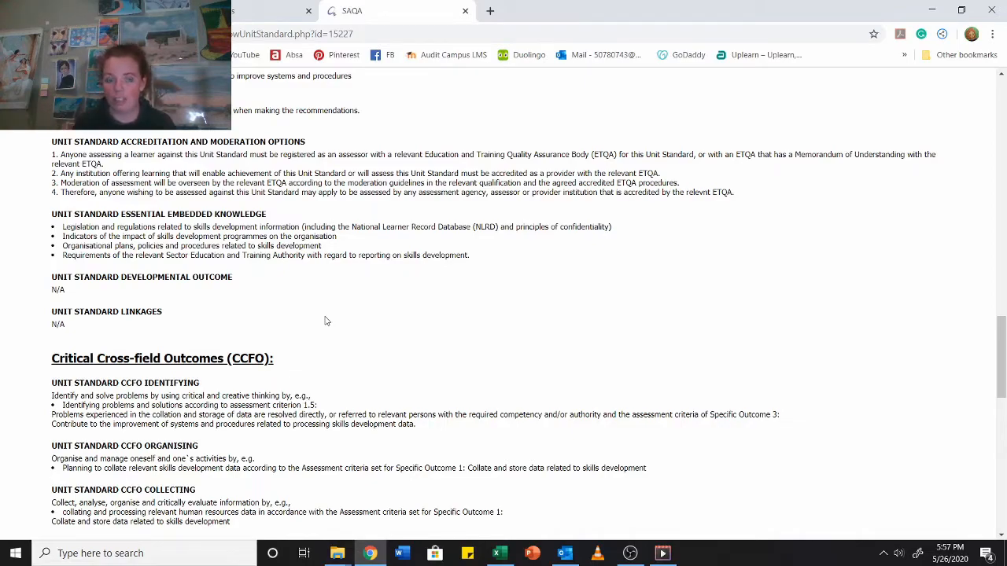
scroll(326, 321, up, 20)
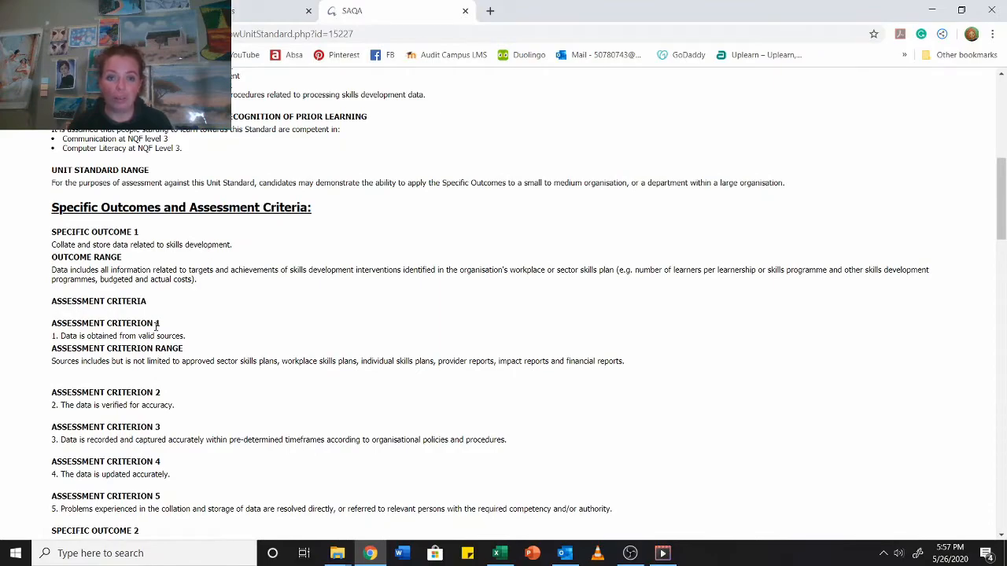
scroll(157, 325, down, 20)
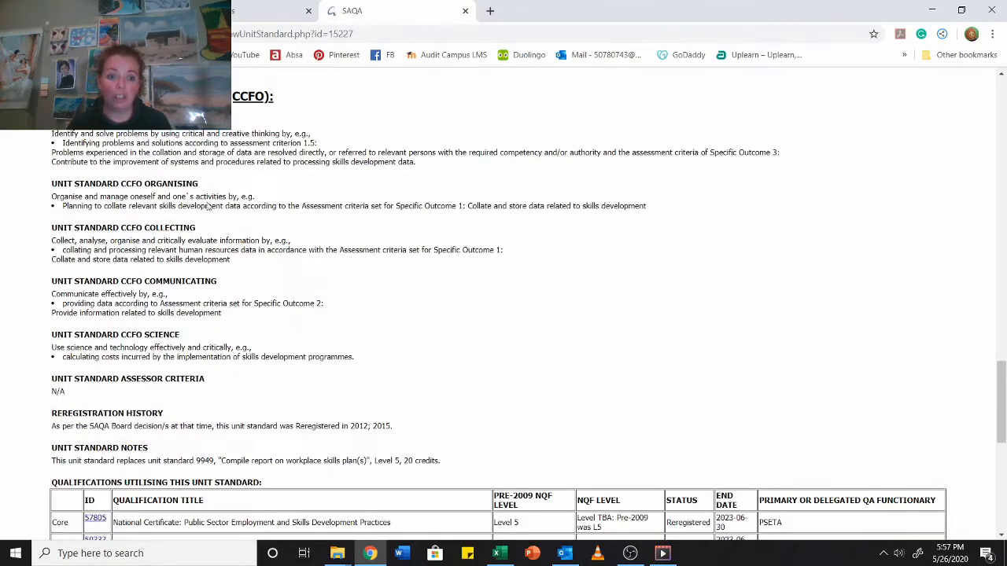
scroll(243, 187, up, 3)
scroll(181, 491, down, 2)
Step: Switch to Excel and review the specific outcomes and assessment criteria on Sheet1 of Book1
click(497, 553)
click(74, 516)
click(373, 333)
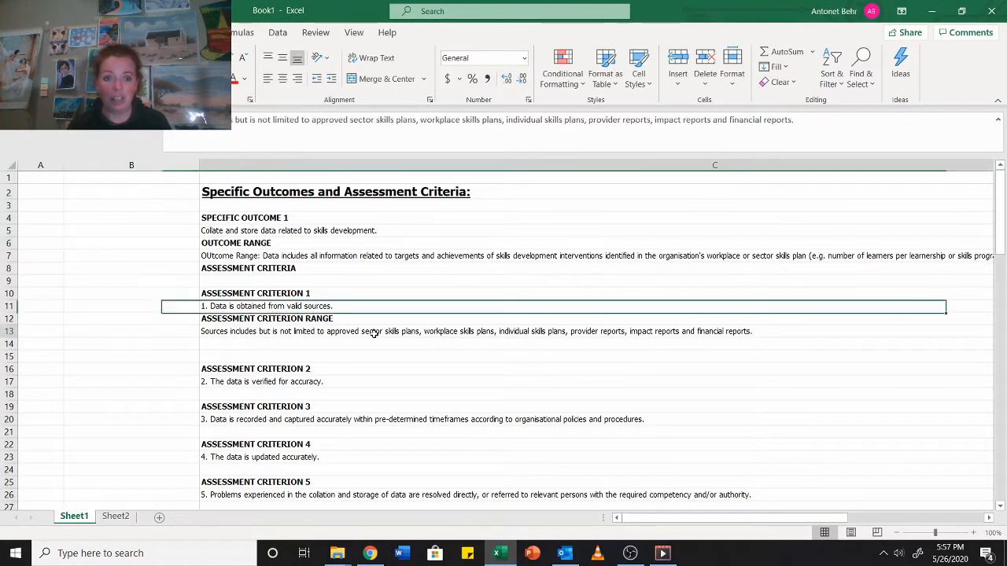
click(375, 270)
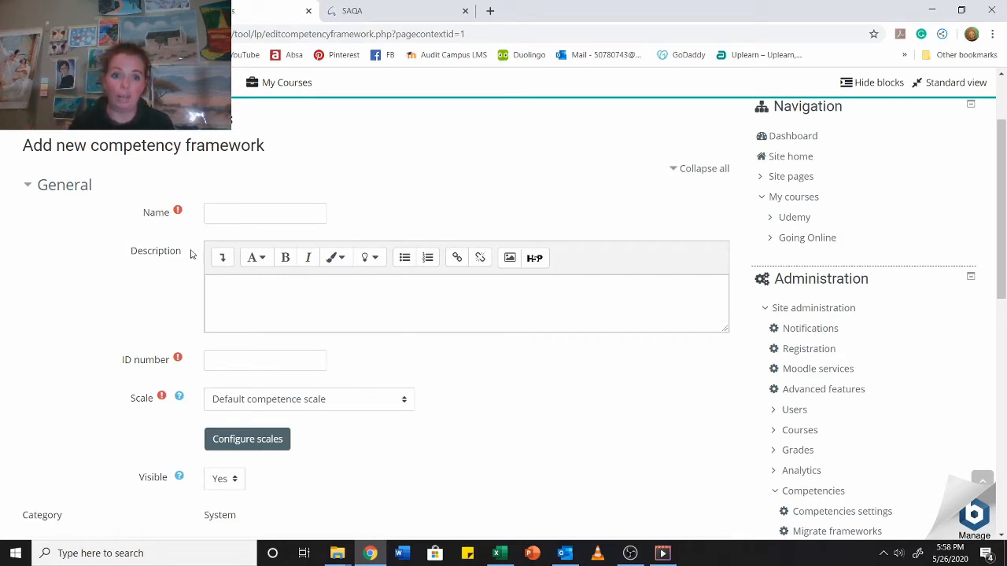
Step: Look up the unit standard ID on the SAQA page and enter 15227 as the start of the framework's name
click(379, 11)
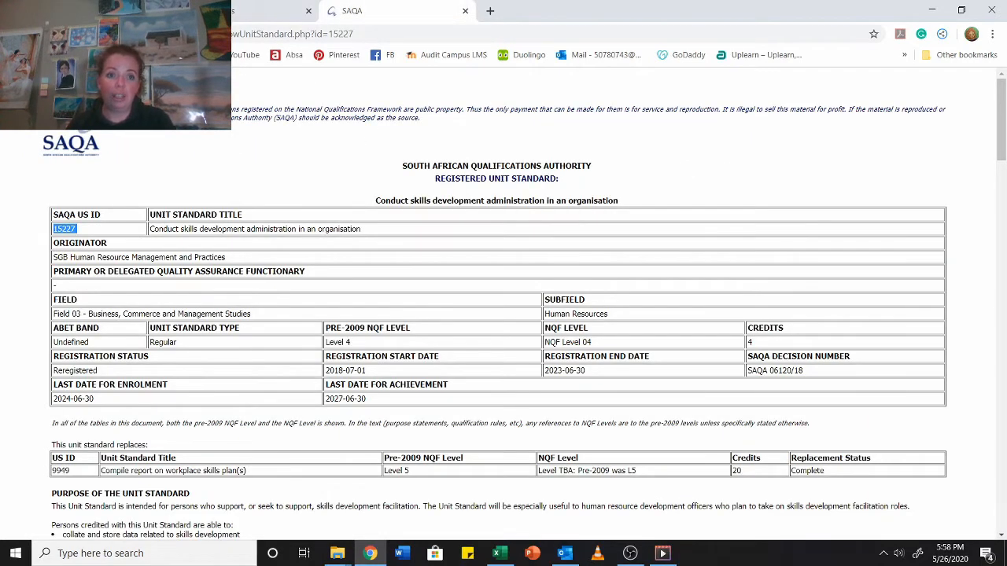
click(228, 11)
click(268, 207)
text(15227)
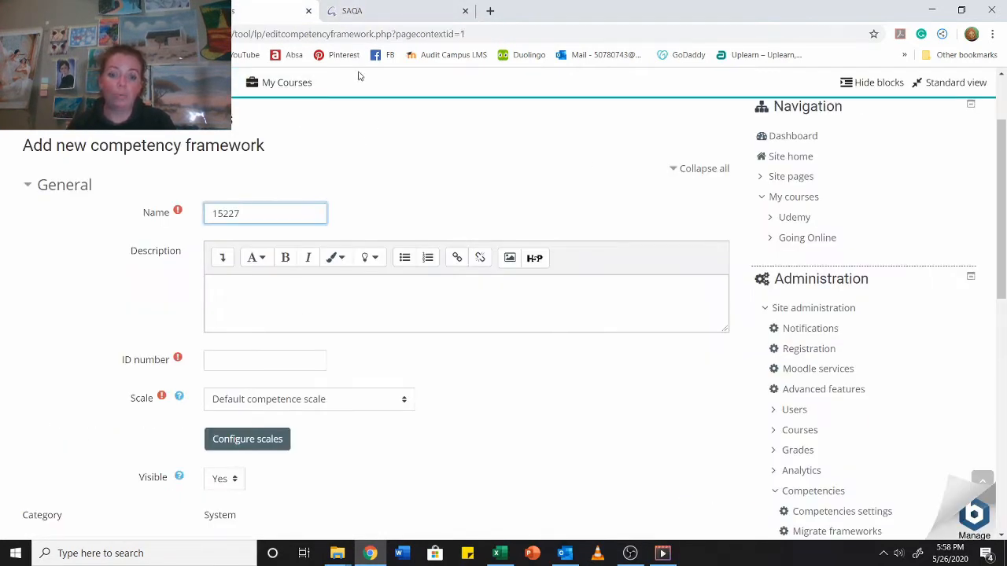
Step: Append the SAQA unit standard title "Conduct skills development administration in an organisation" to the framework's name, without a trailing space
click(424, 9)
drag(376, 232, 146, 229)
key(ctrl+c)
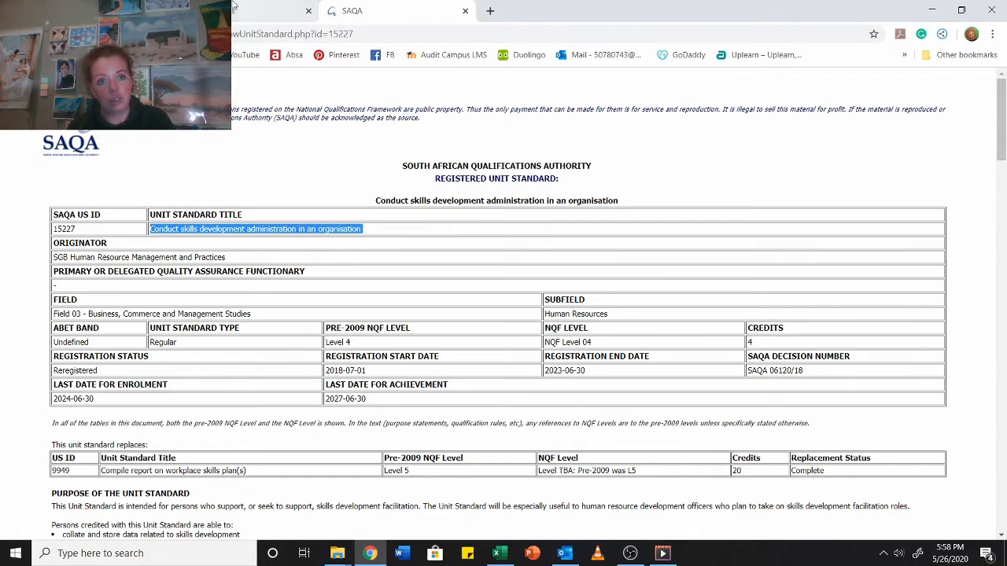
click(267, 10)
key(ctrl+v)
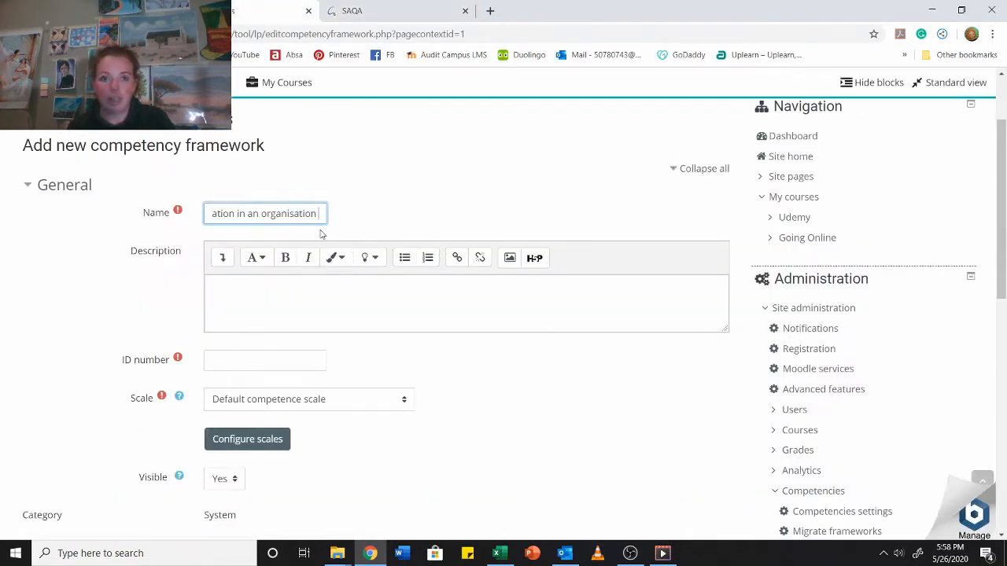
key(BackSpace)
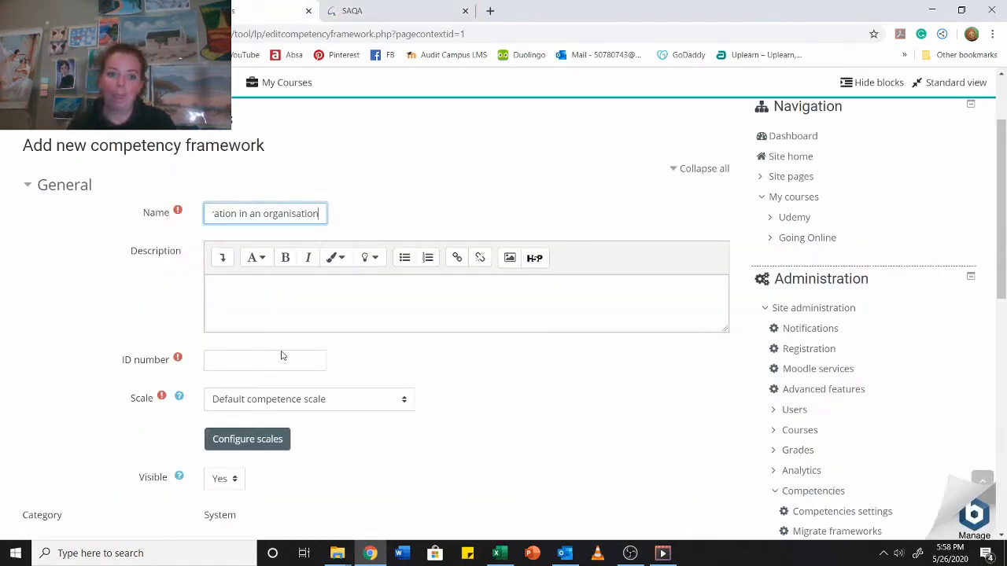
Step: Copy the SAQA unit standard ID 15227 into the framework's ID number
click(353, 8)
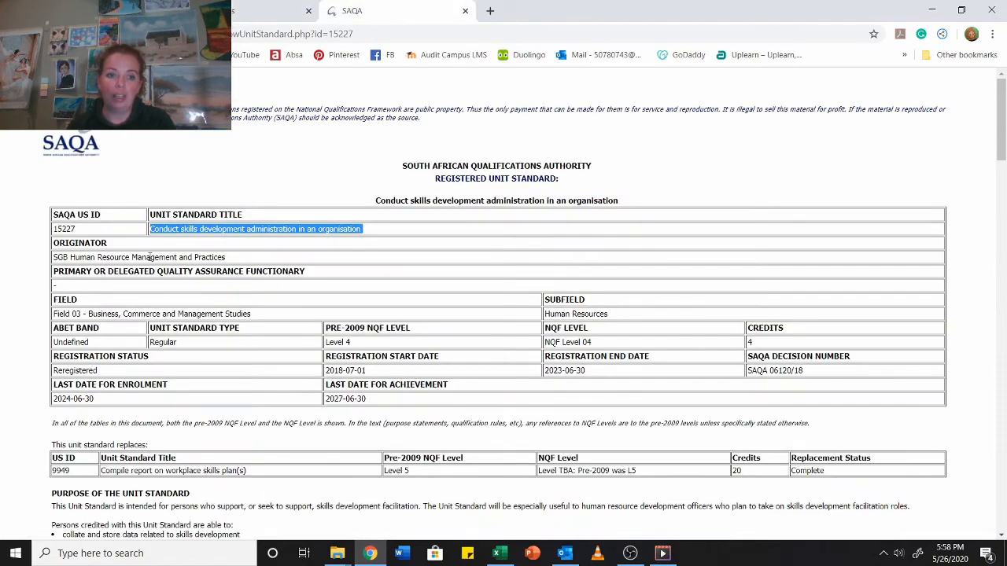
double_click(61, 228)
click(267, 10)
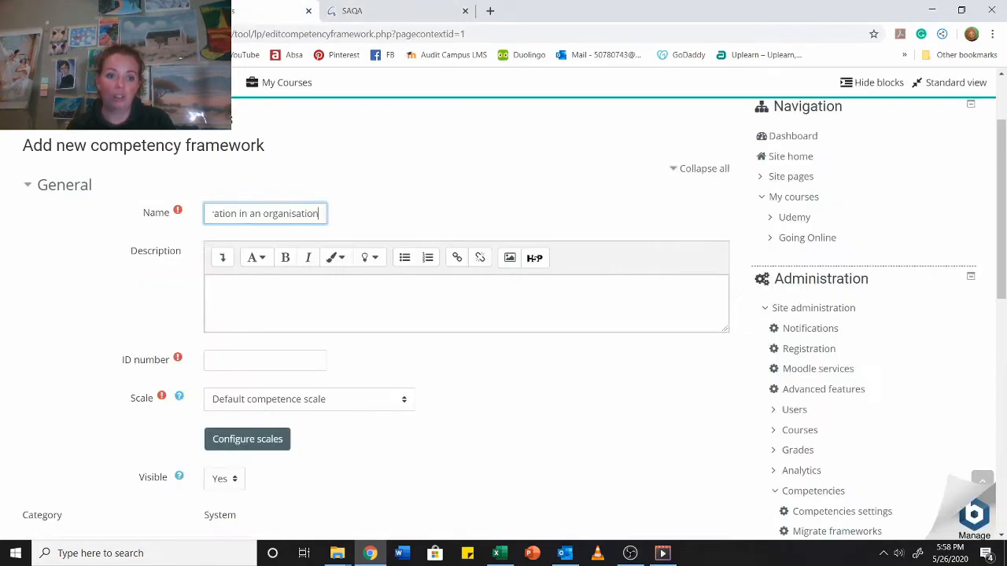
click(237, 359)
key(ctrl+v)
Step: Copy the "Purpose of the Unit Standard" section with its bullet list from the SAQA page for the framework's description
click(280, 303)
click(353, 11)
scroll(378, 253, down, 2)
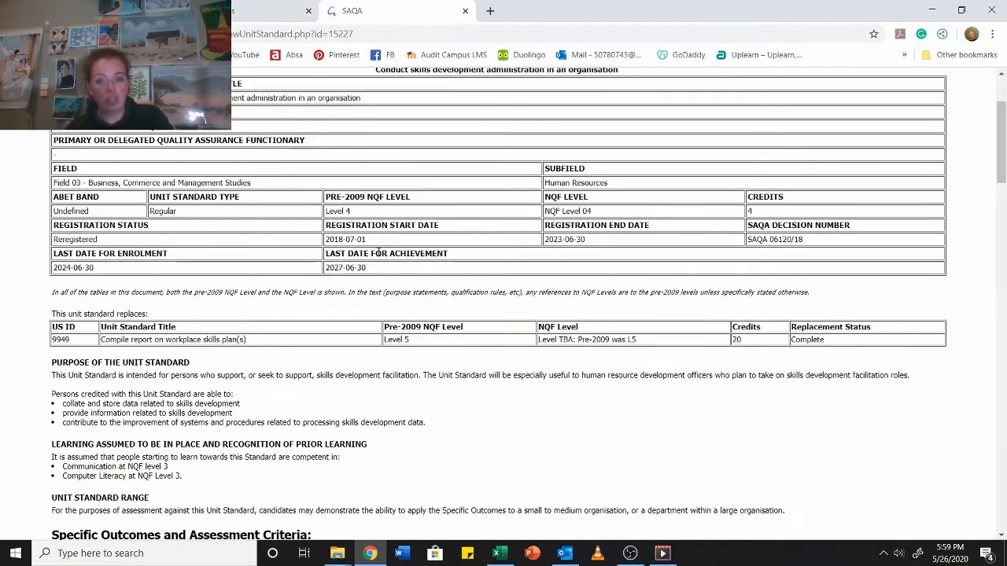
scroll(376, 255, up, 2)
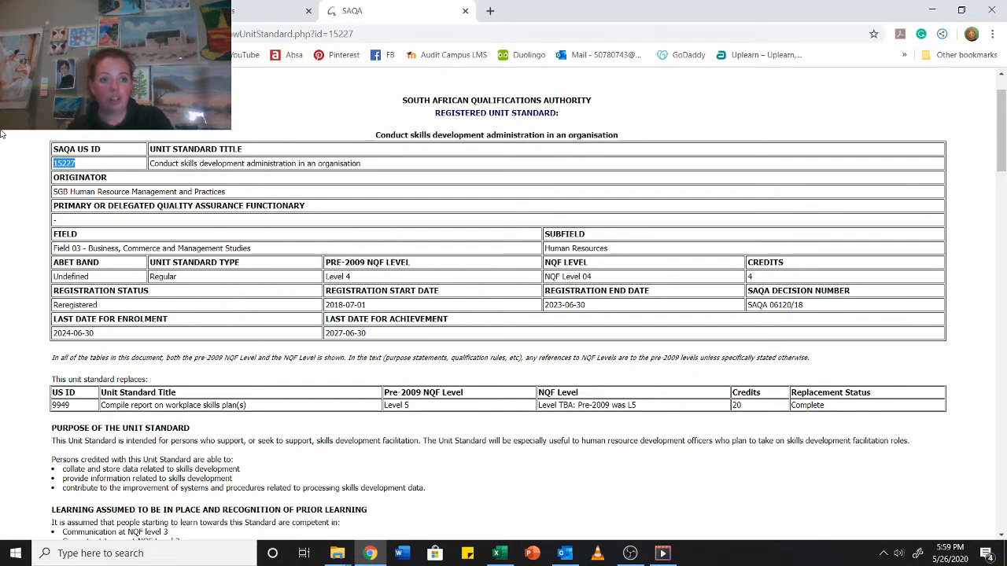
drag(30, 149, 1004, 329)
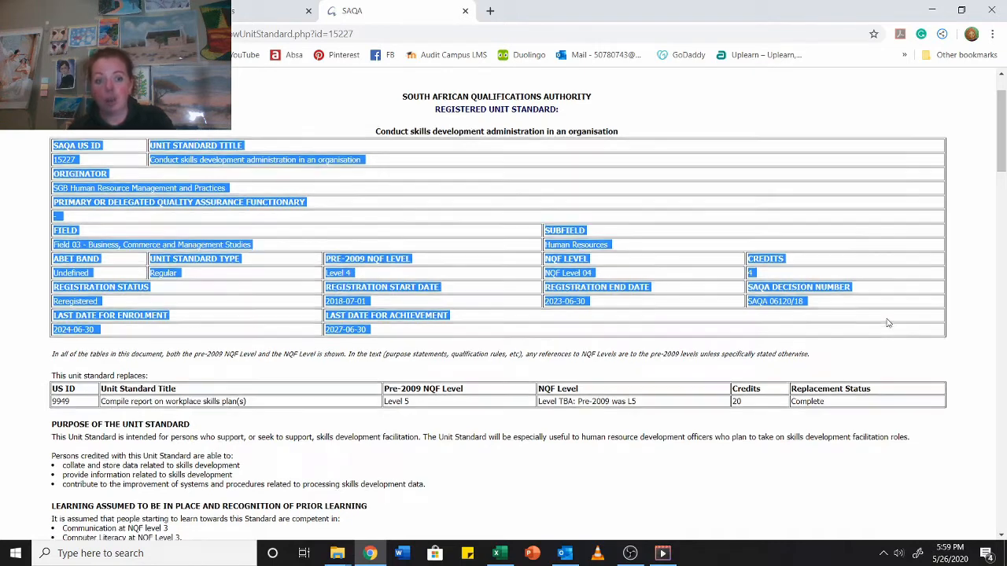
scroll(516, 340, down, 1)
drag(47, 363, 451, 427)
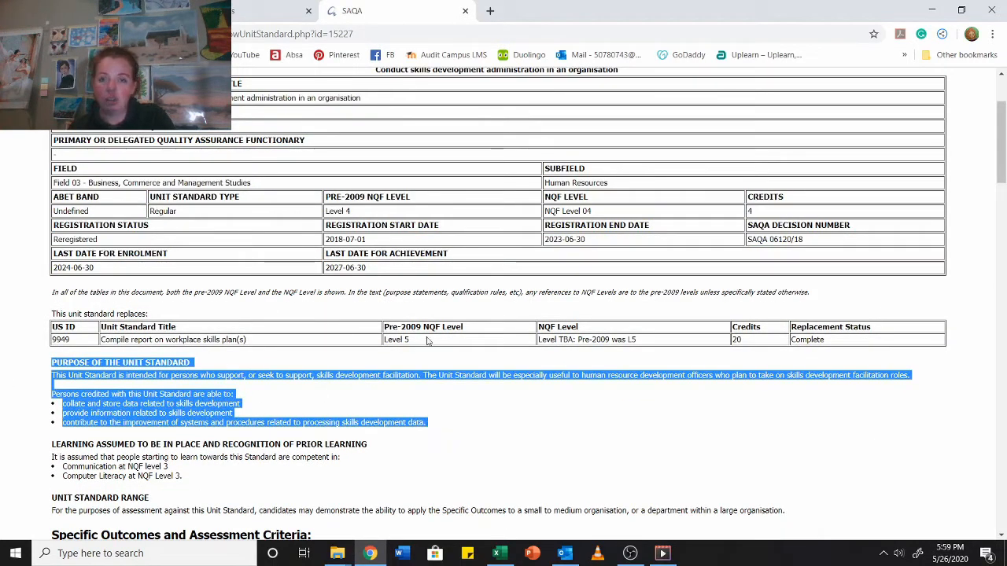
Step: Paste the copied purpose section into the framework's description as plain text, undoing the formatted paste
click(271, 7)
key(ctrl+v)
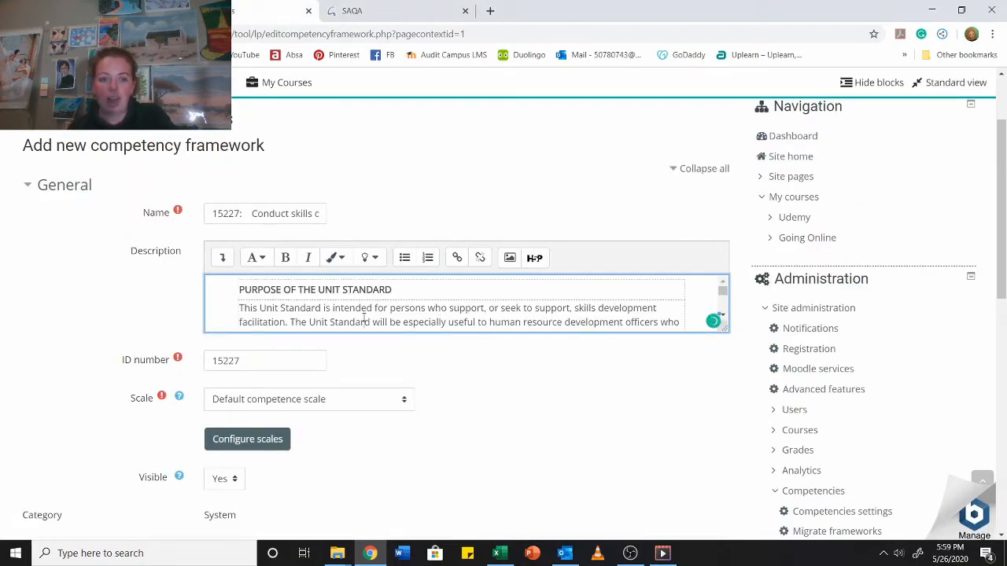
key(ctrl+z)
right_click(284, 312)
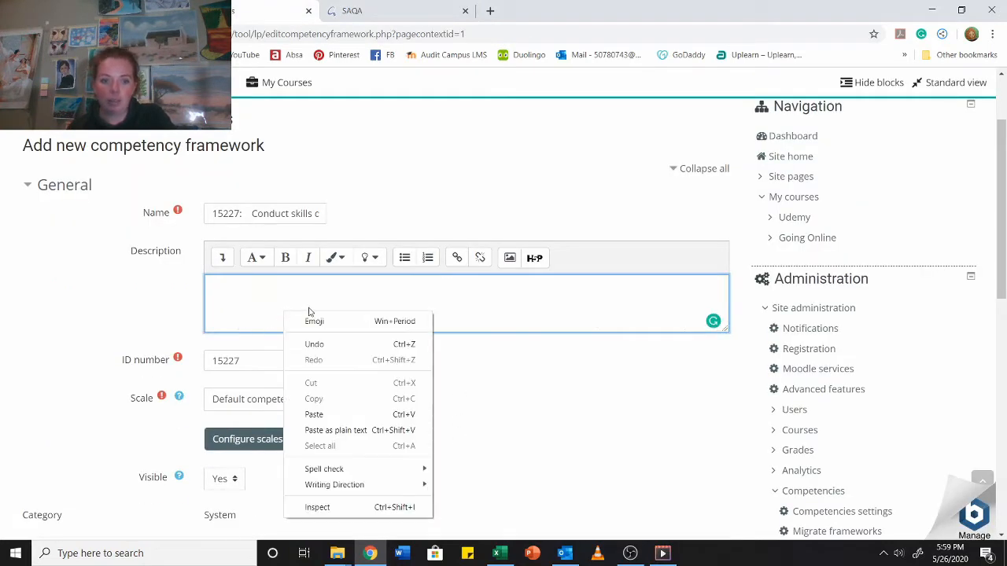
click(377, 432)
scroll(409, 321, up, 10)
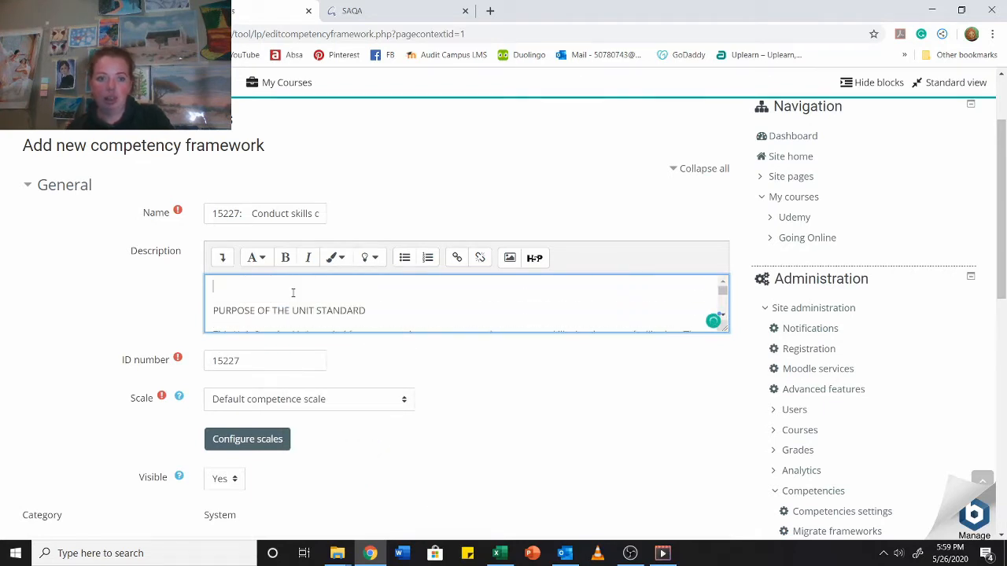
Step: Remove the surplus blank lines between the paragraphs of the framework's description
scroll(267, 307, down, 4)
scroll(265, 306, up, 2)
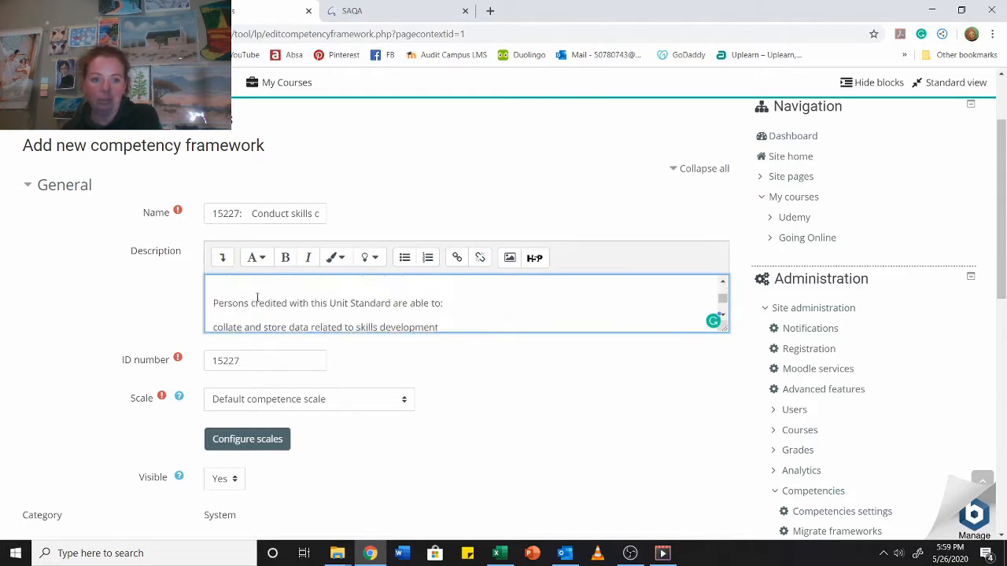
key(BackSpace)
text(d)
key(Delete)
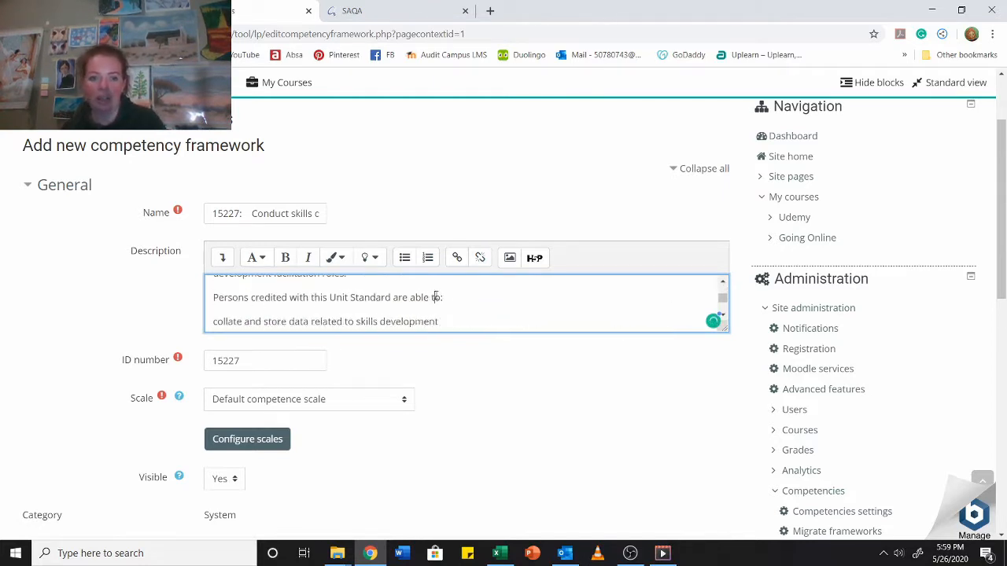
scroll(318, 326, down, 5)
scroll(412, 346, up, 1)
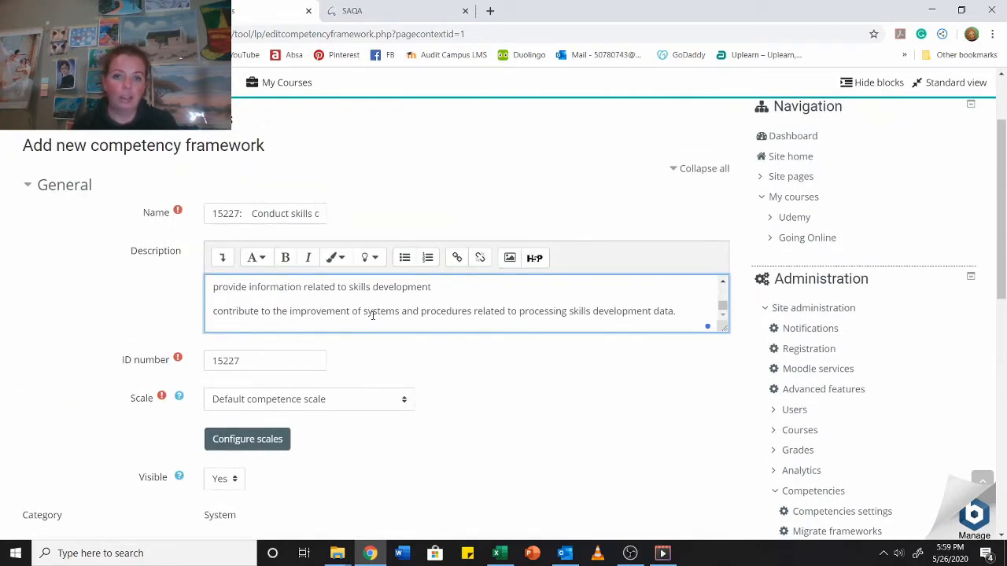
scroll(553, 414, down, 2)
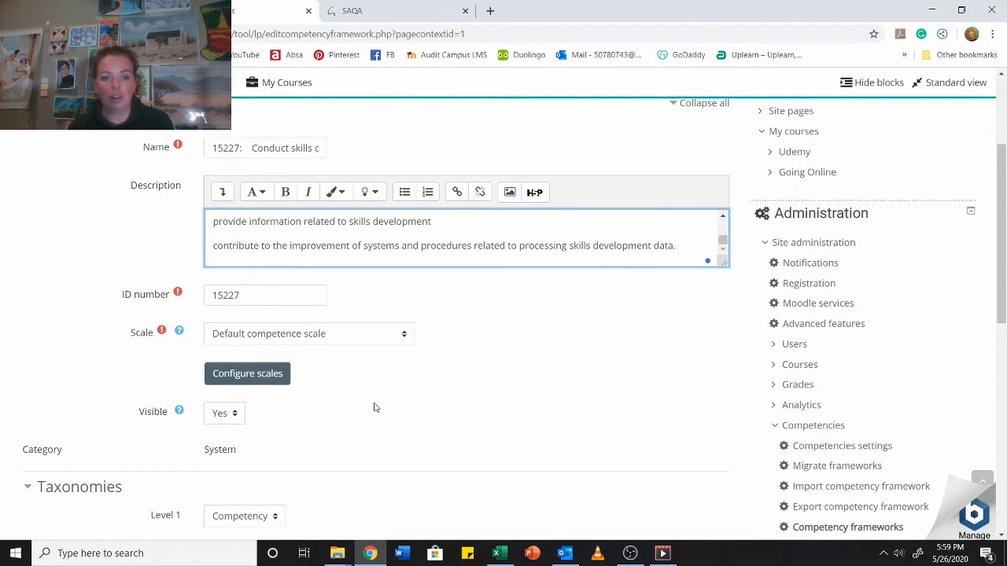
Step: Choose the Default competence scale as the framework's scale
scroll(237, 374, down, 1)
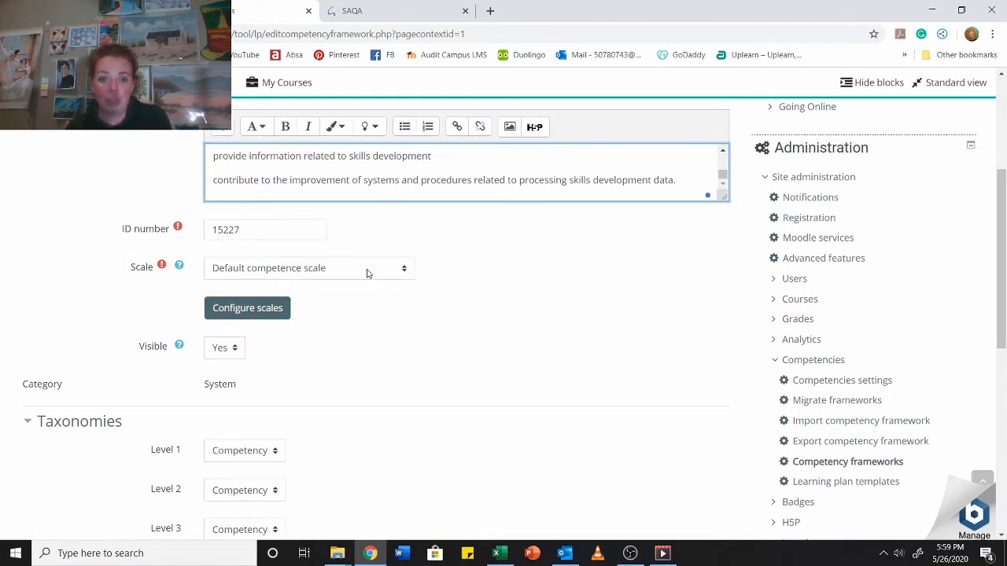
click(404, 268)
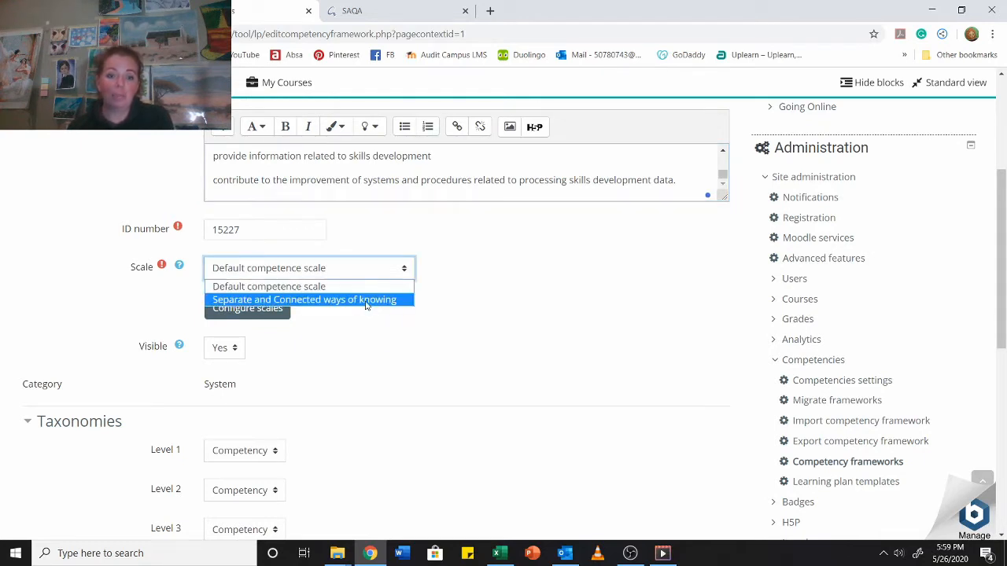
click(365, 291)
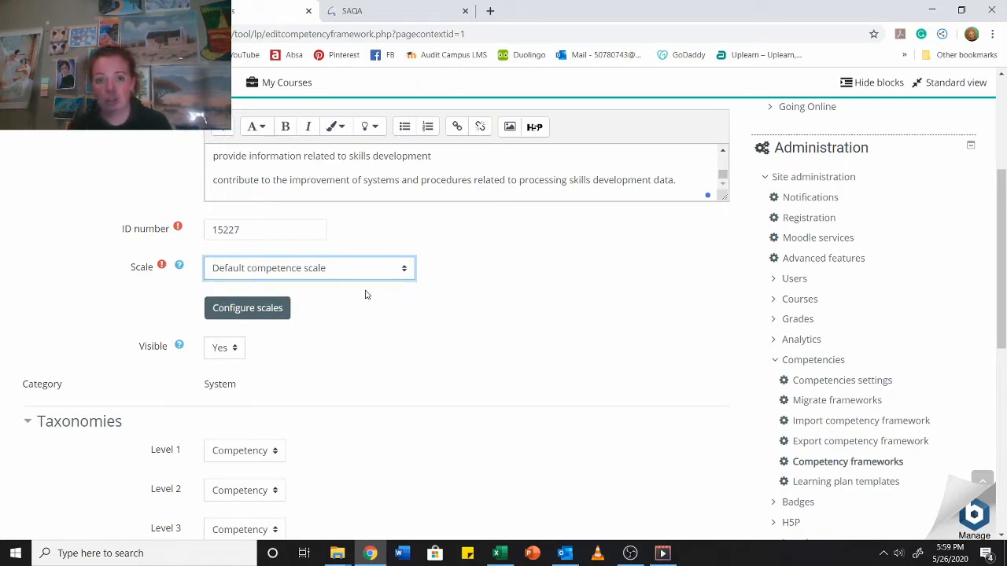
click(366, 272)
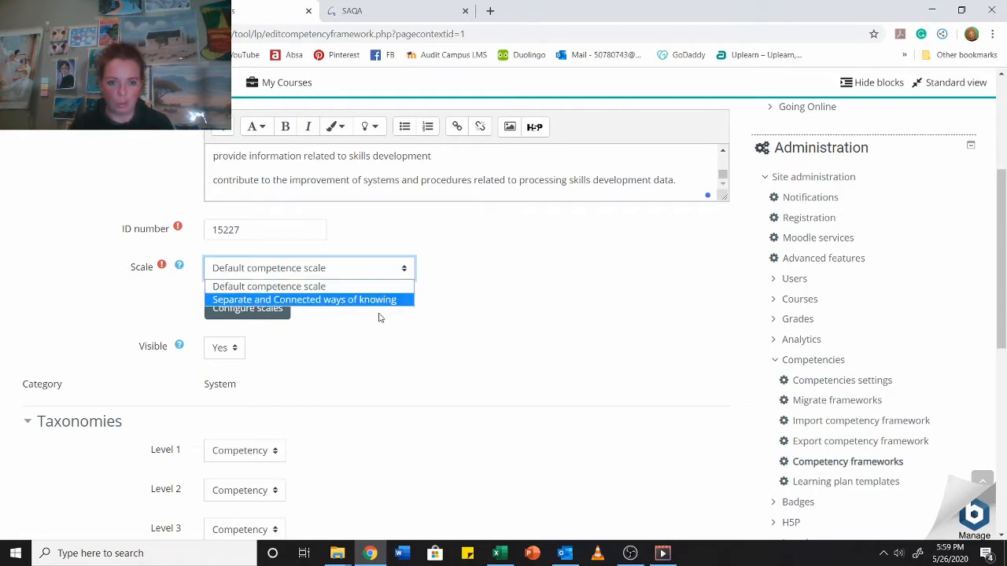
click(589, 315)
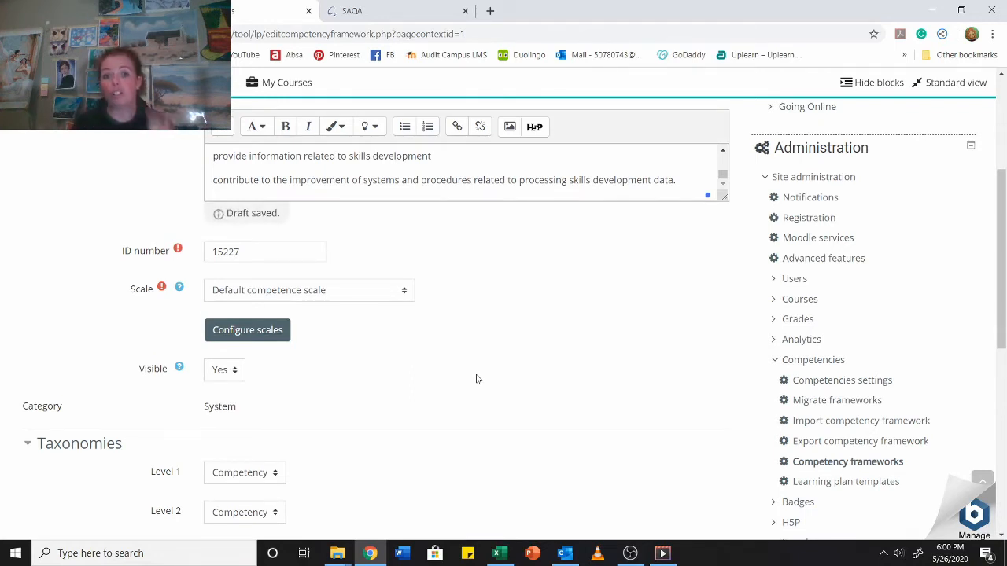
Step: Configure the framework's scale with "Not yet competent" as the default value and "Competent" as proficient
scroll(427, 367, down, 1)
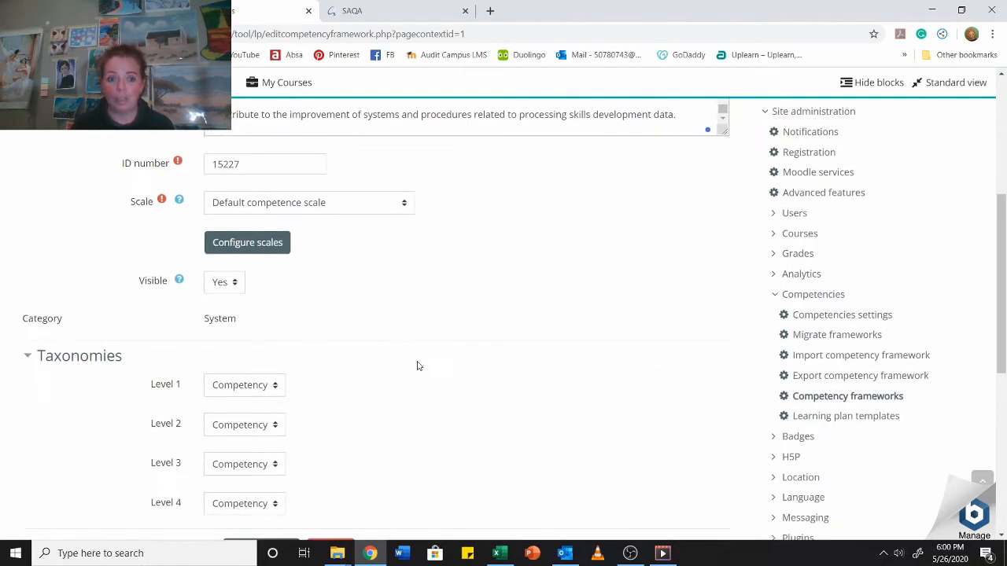
click(249, 244)
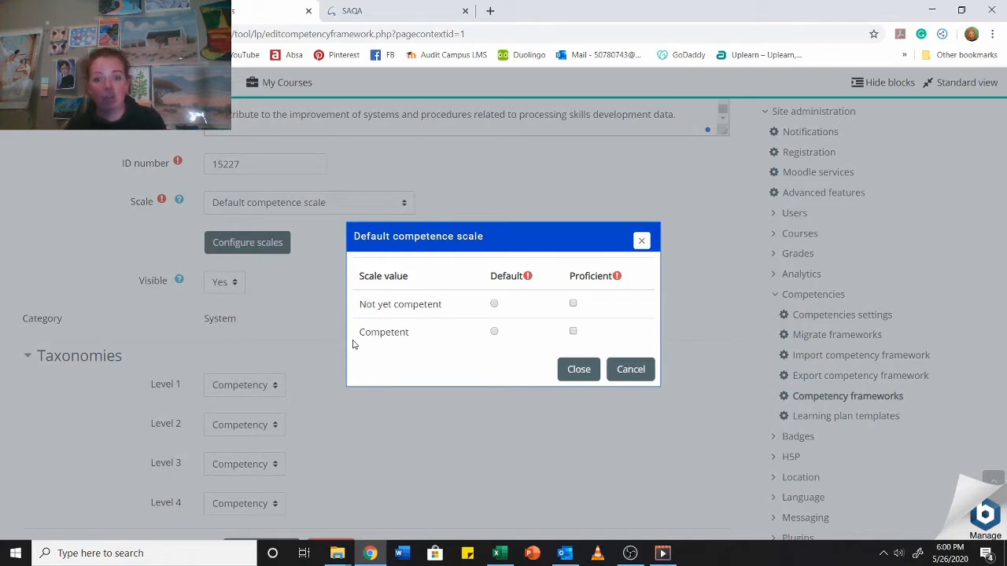
click(494, 304)
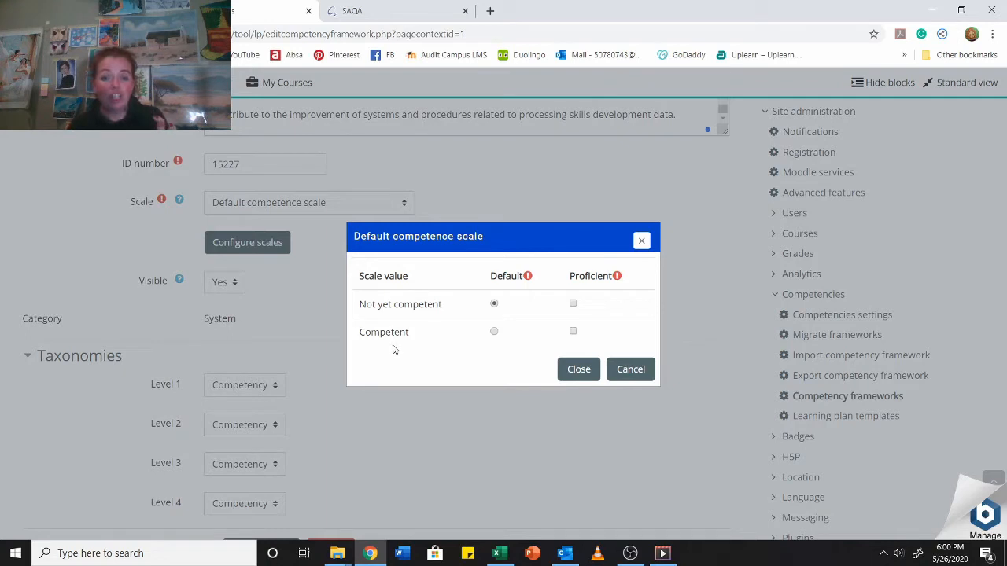
click(573, 332)
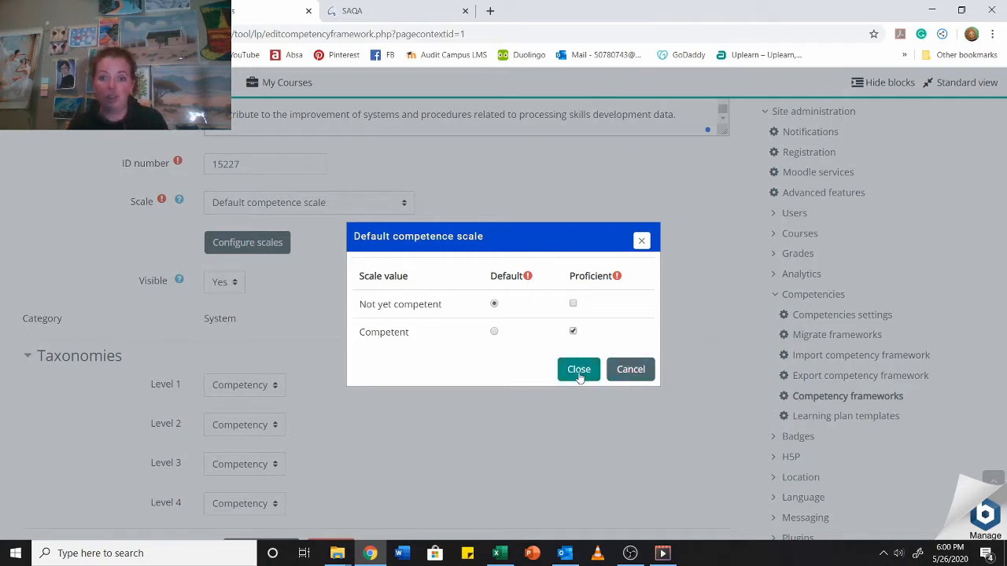
click(578, 370)
Step: Set the Level 1 taxonomy to Competency and save the new competency framework
scroll(577, 375, down, 1)
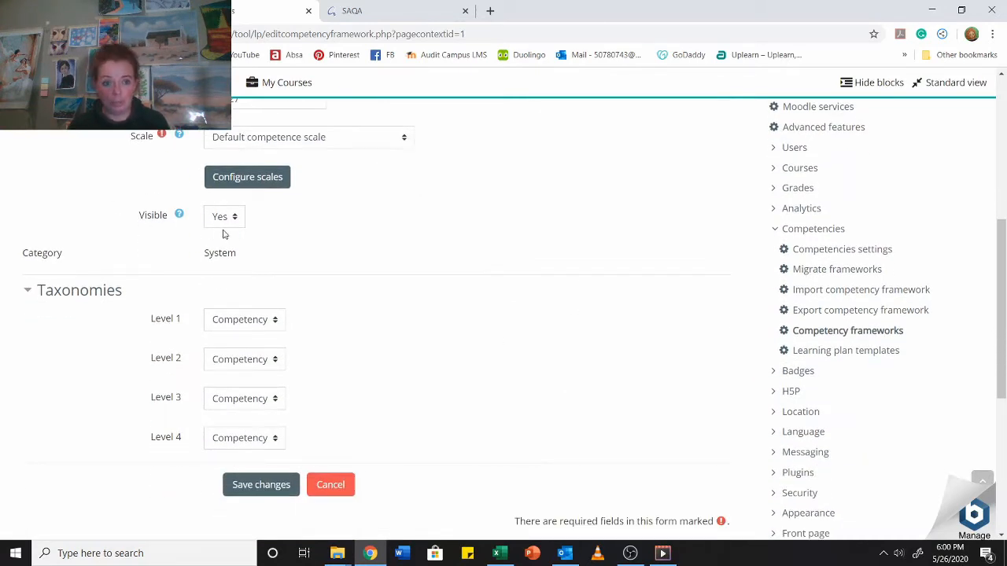
scroll(309, 230, down, 1)
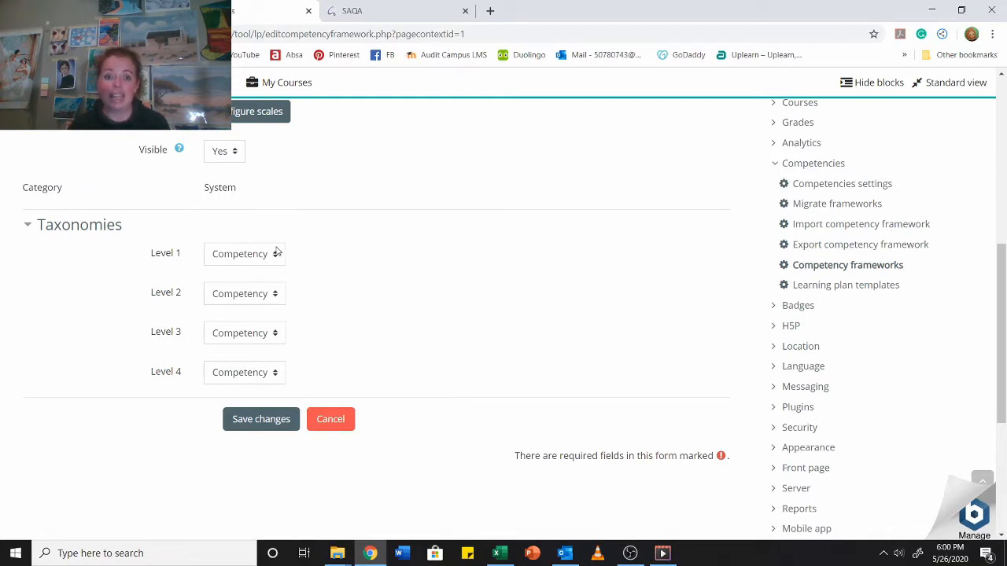
click(277, 253)
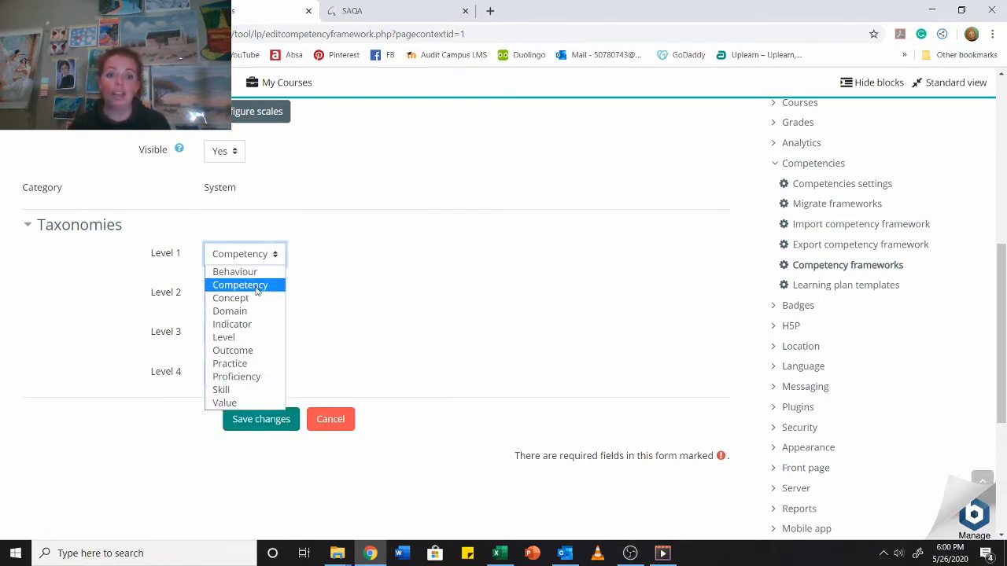
click(257, 286)
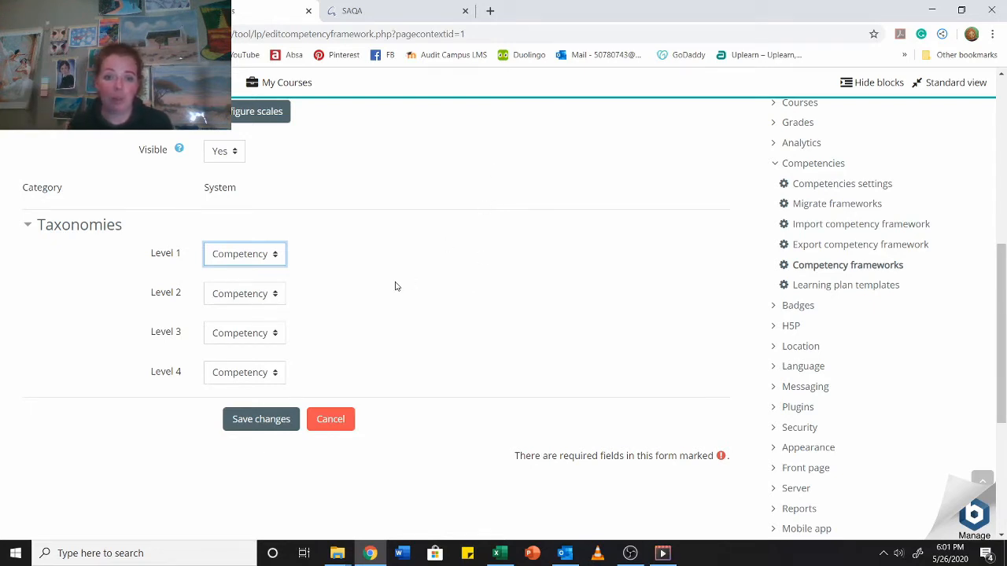
click(268, 421)
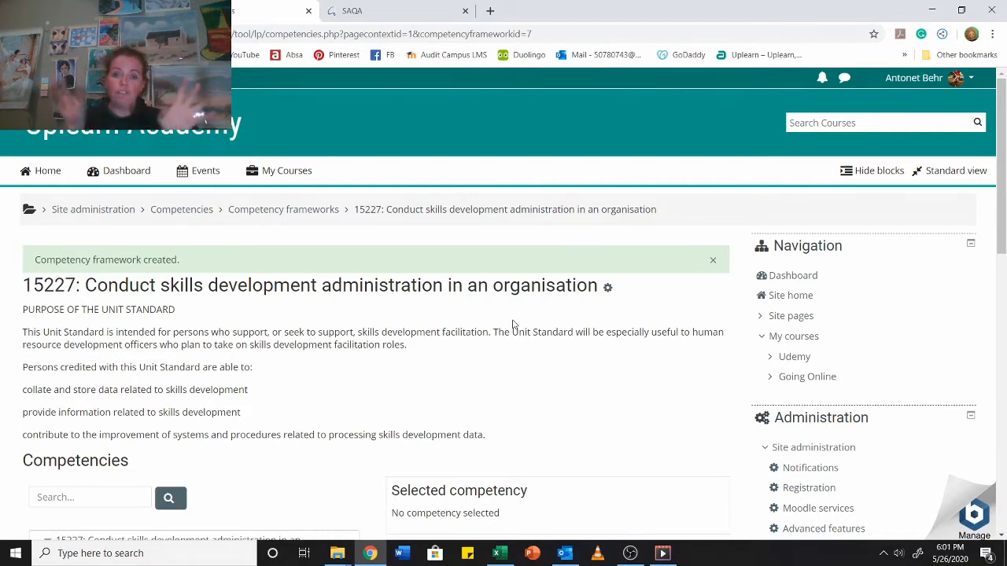
Step: Start a new top-level competency under the framework "15227: Conduct skills development administration in an organisation"
scroll(347, 220, down, 1)
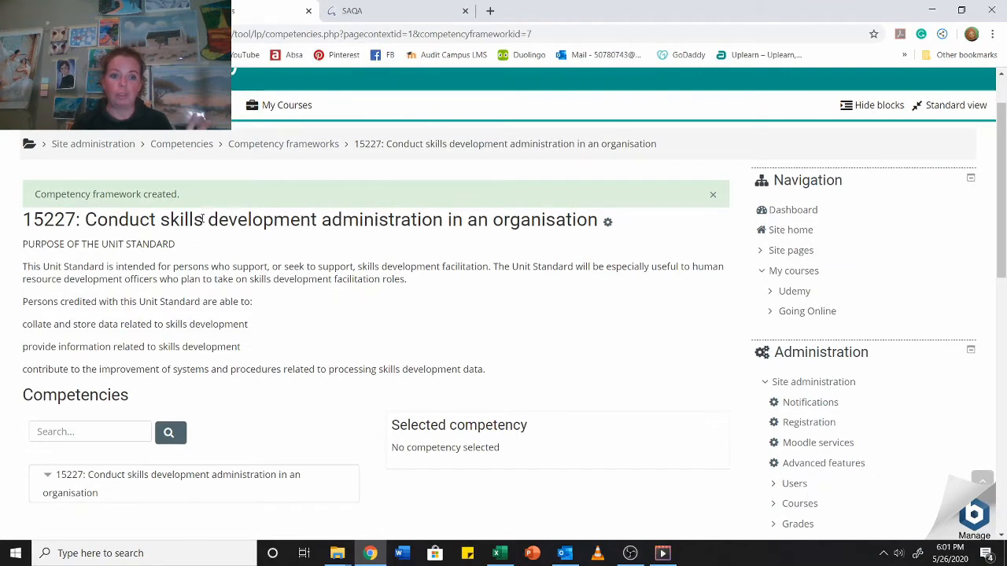
scroll(149, 307, down, 2)
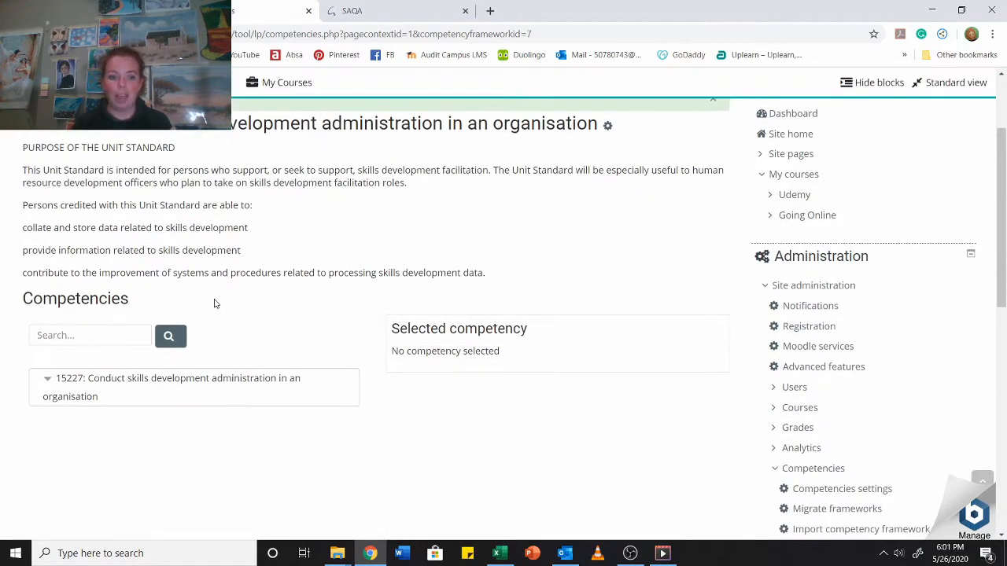
scroll(157, 291, down, 1)
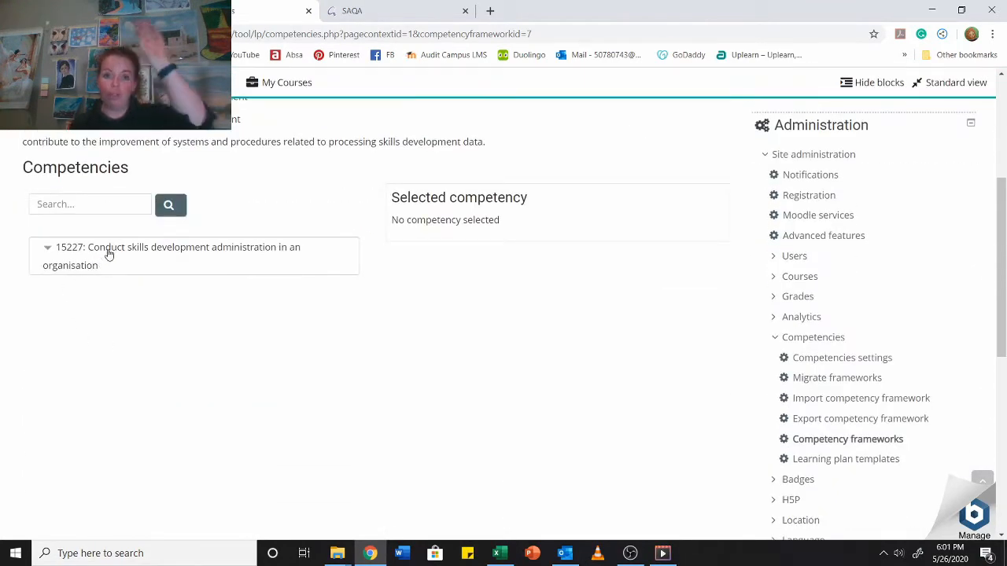
click(110, 255)
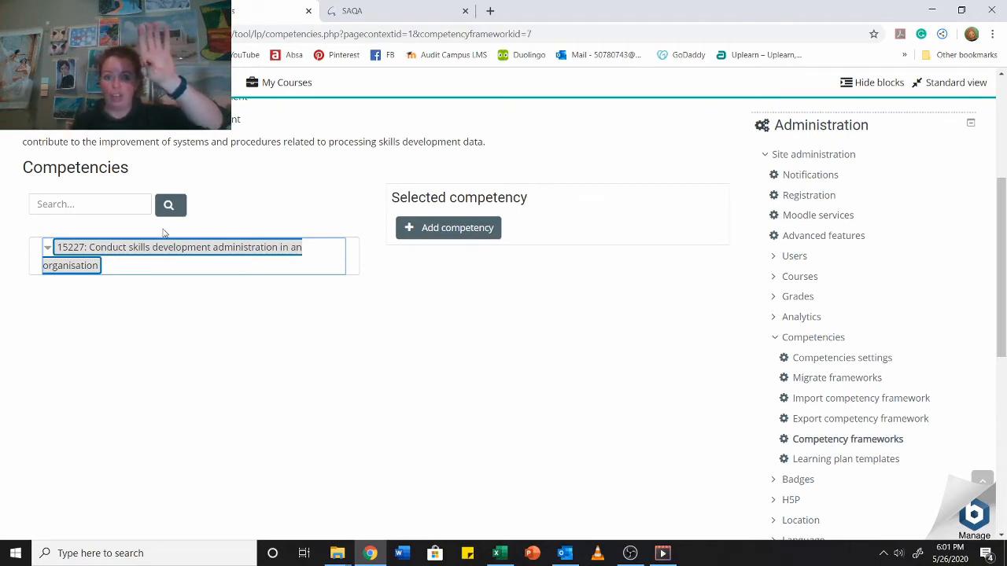
click(476, 232)
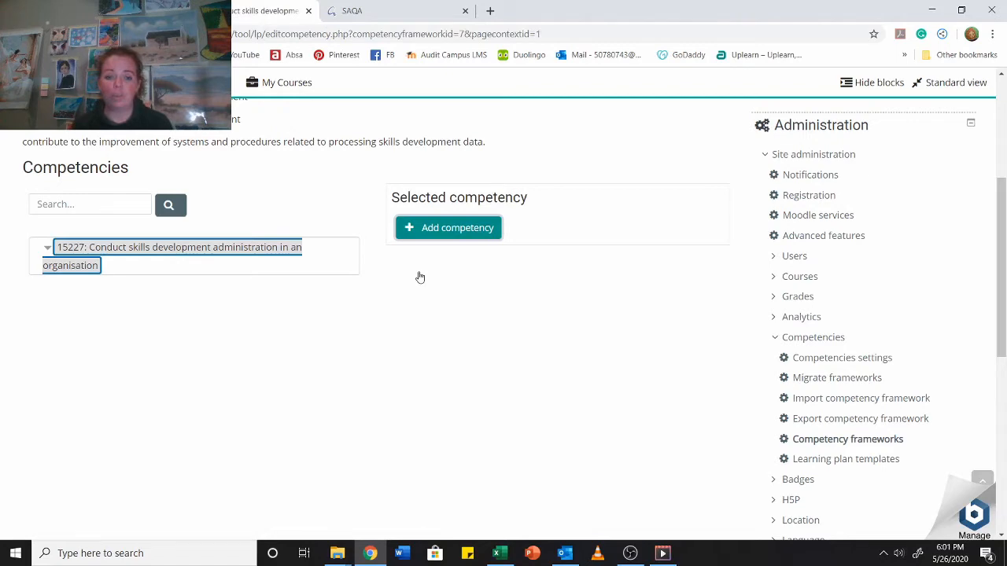
scroll(420, 276, down, 2)
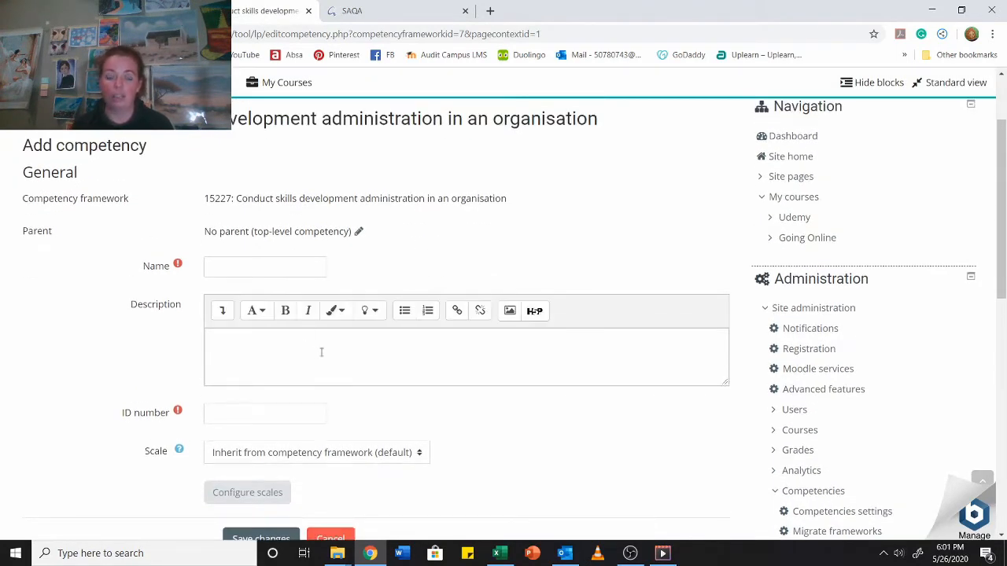
scroll(295, 410, down, 1)
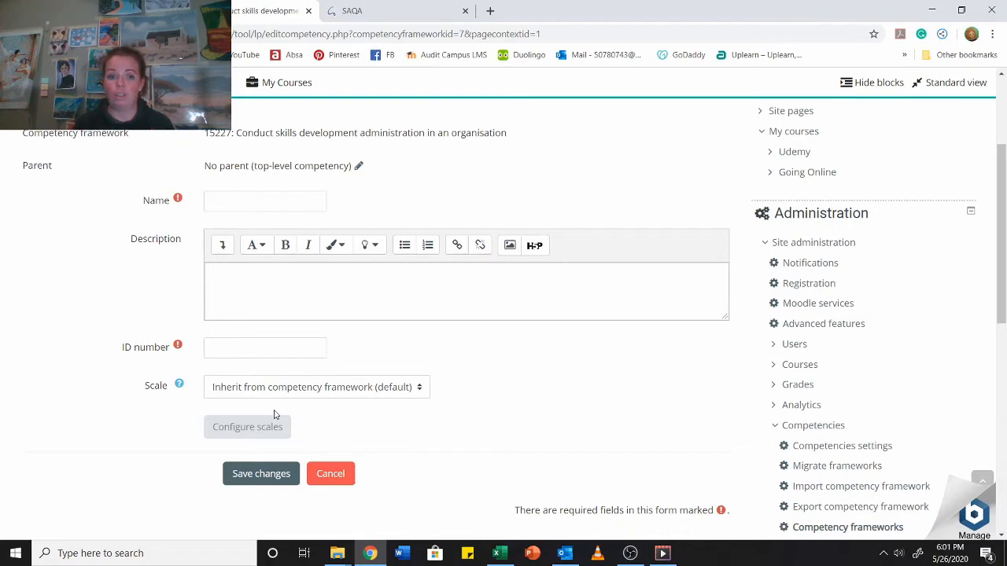
scroll(303, 402, up, 1)
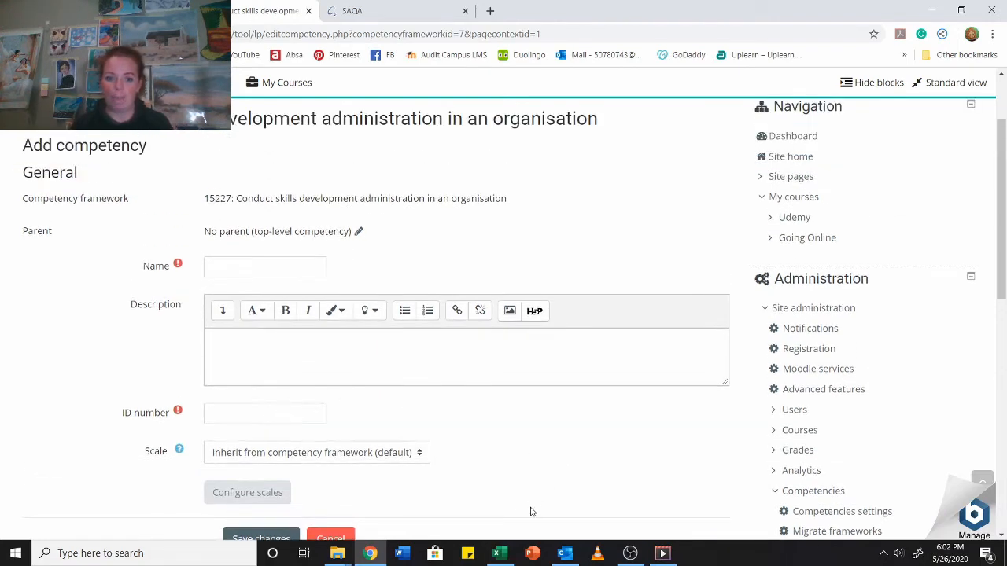
Step: Switch to Excel and delete the empty row 2 above 15227 on Sheet2
click(497, 553)
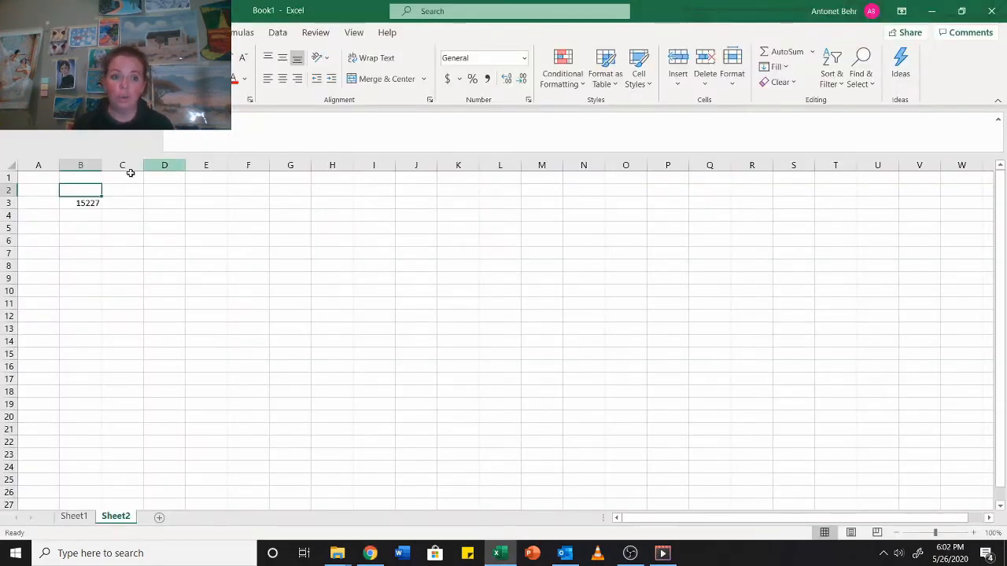
text(d)
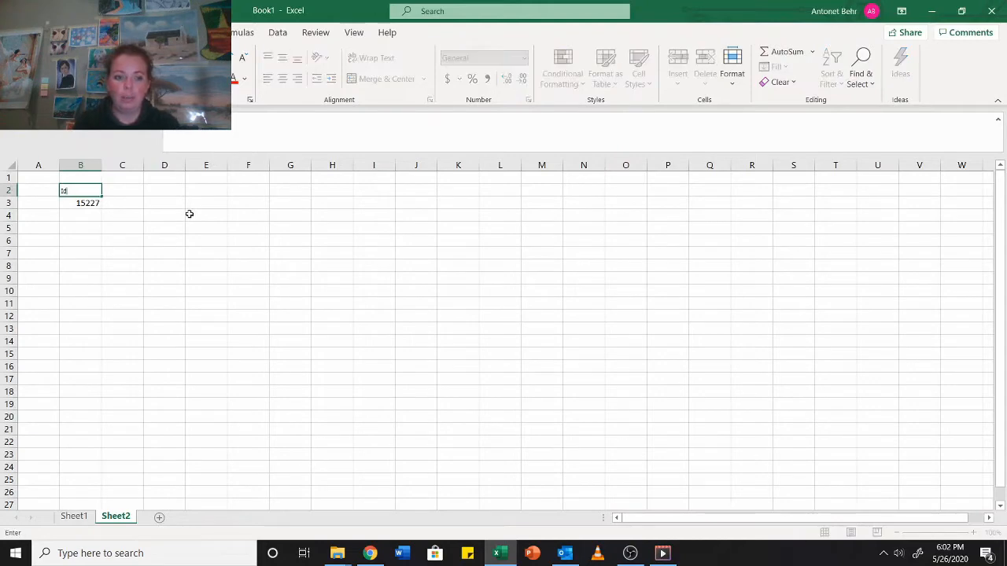
click(189, 214)
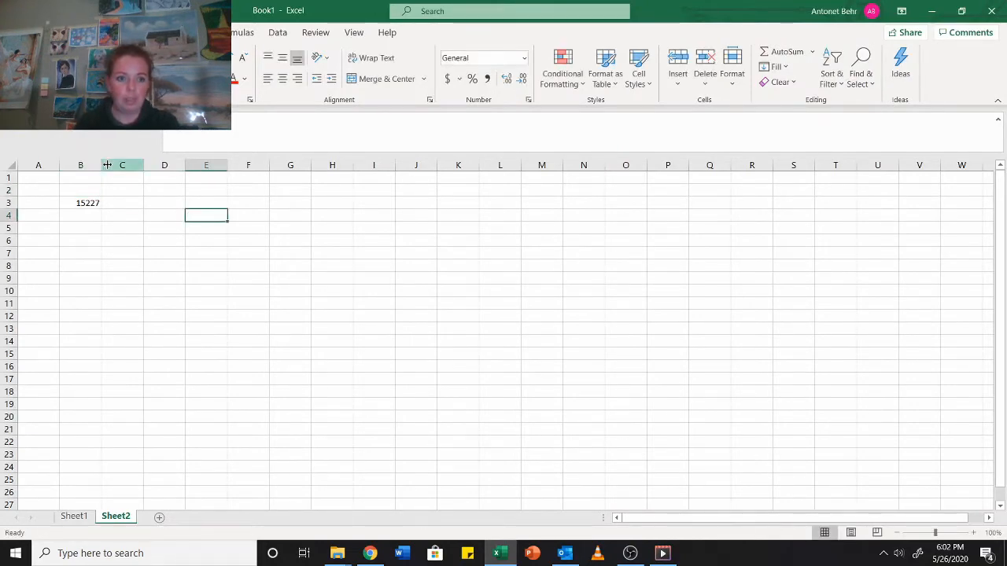
click(82, 176)
click(10, 190)
right_click(10, 189)
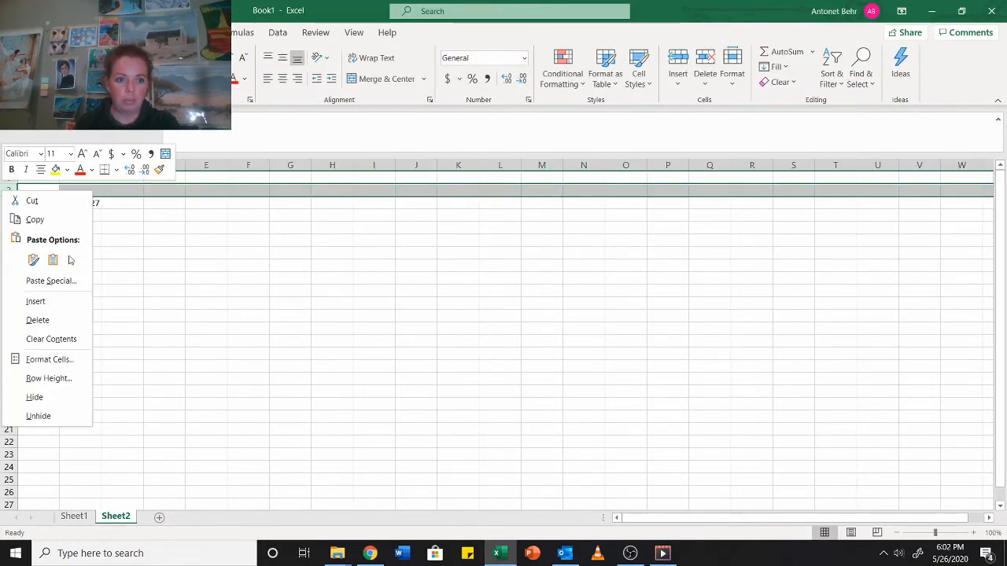
click(38, 320)
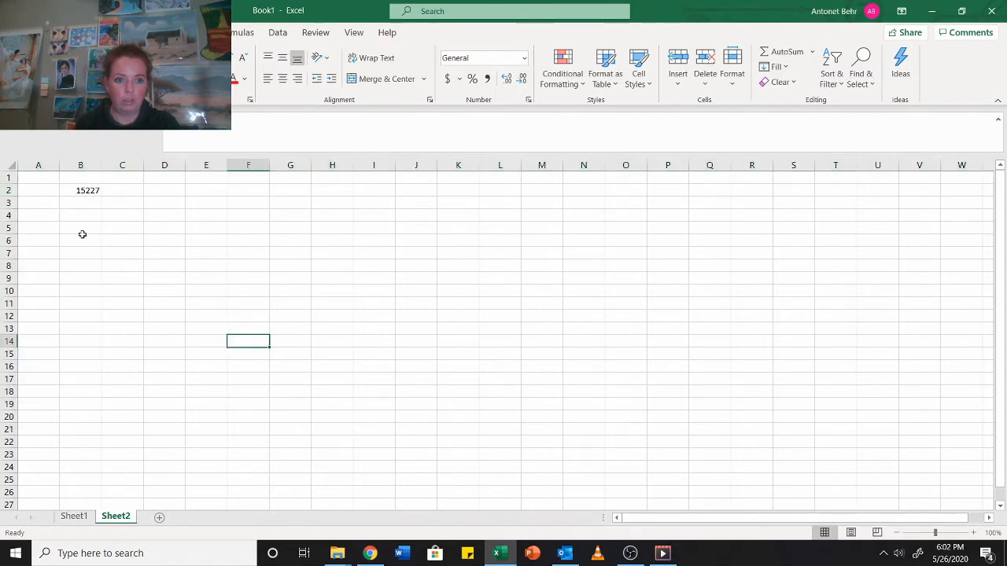
Step: Enter the headings Id in B1 and Name in A1, and move the Id heading with 15227 from column B to column C
click(83, 180)
text(Id)
key(Return)
key(Left)
key(Up)
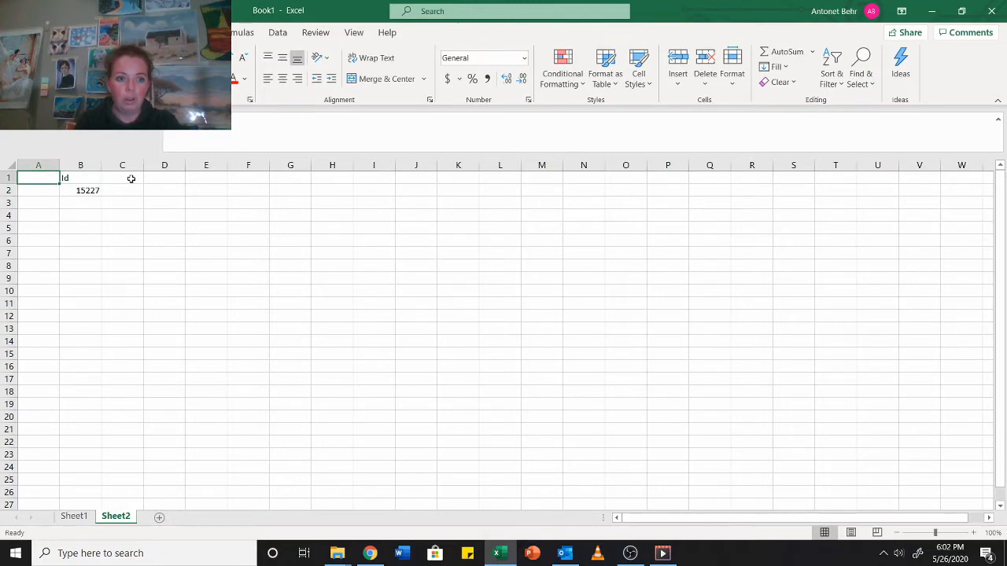
text(Name)
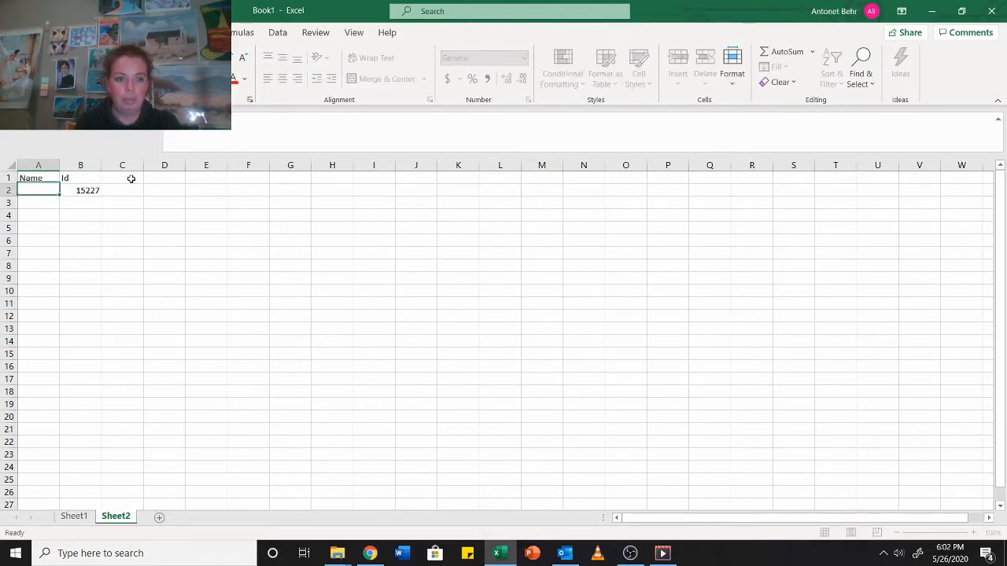
key(Tab)
click(131, 179)
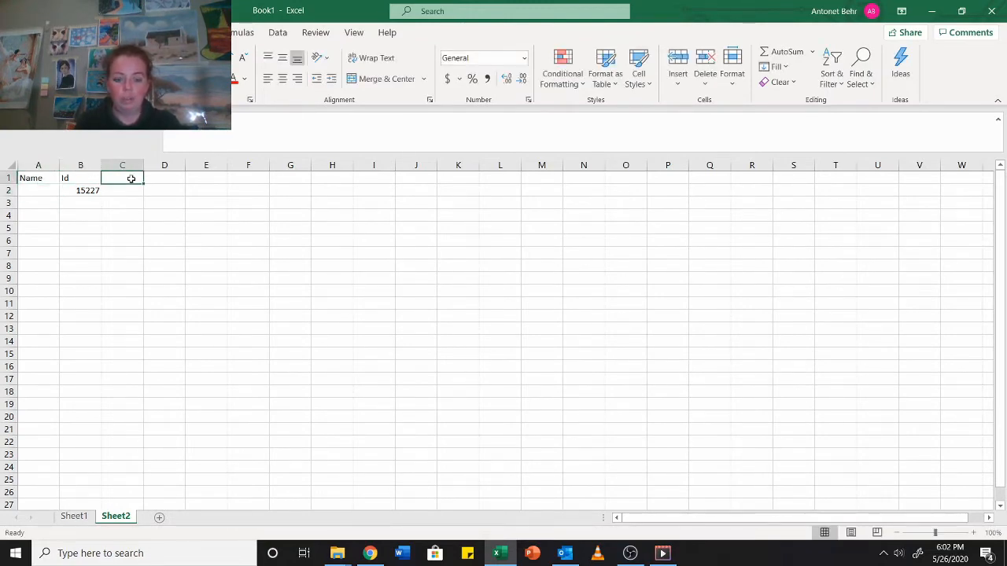
drag(73, 176, 101, 180)
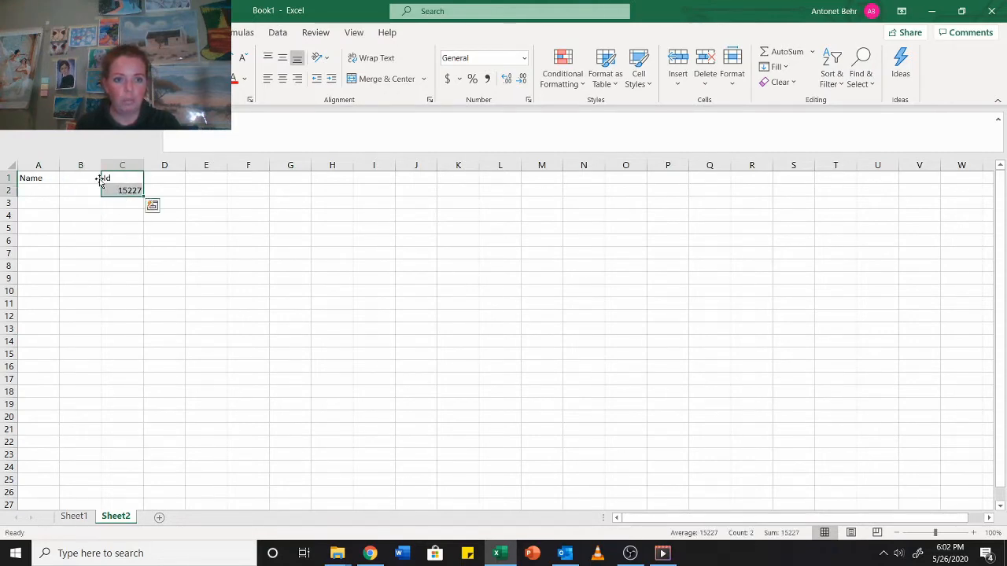
Step: Enter the heading Description in B1 of Sheet2 and fit column B to its width
click(88, 178)
text(Description)
key(Return)
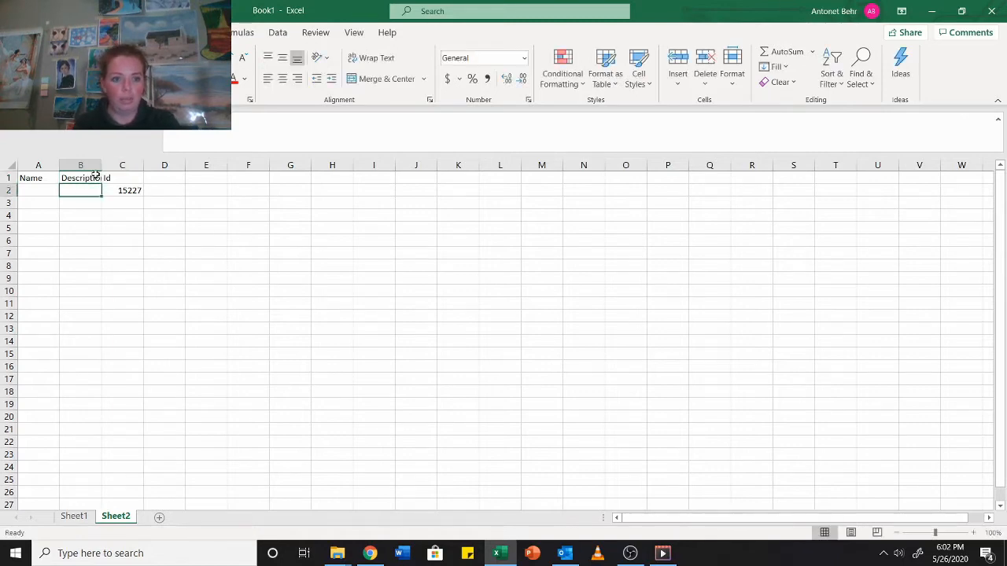
double_click(102, 162)
click(185, 175)
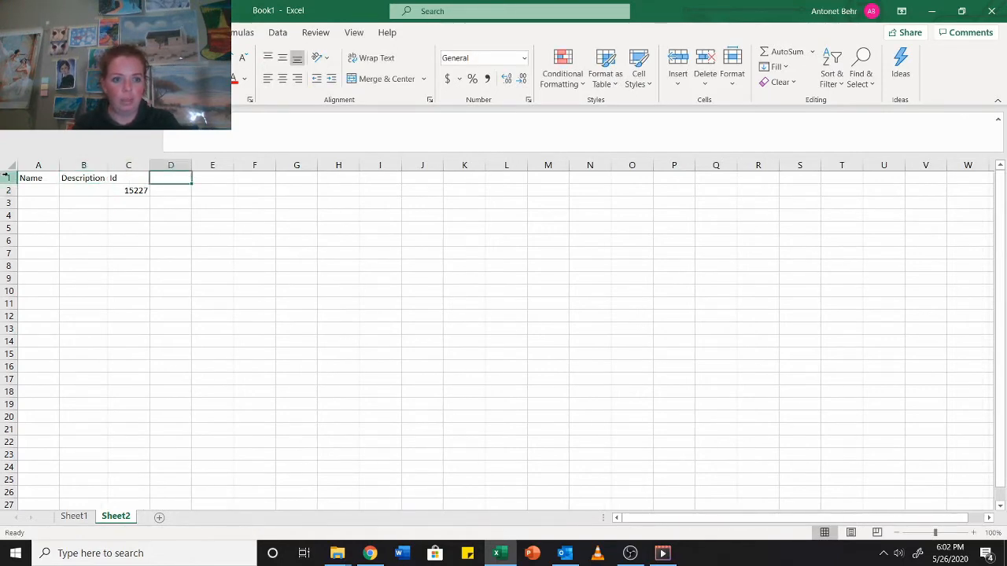
Step: Left-align all the cells on Sheet2
click(9, 166)
click(268, 80)
click(268, 80)
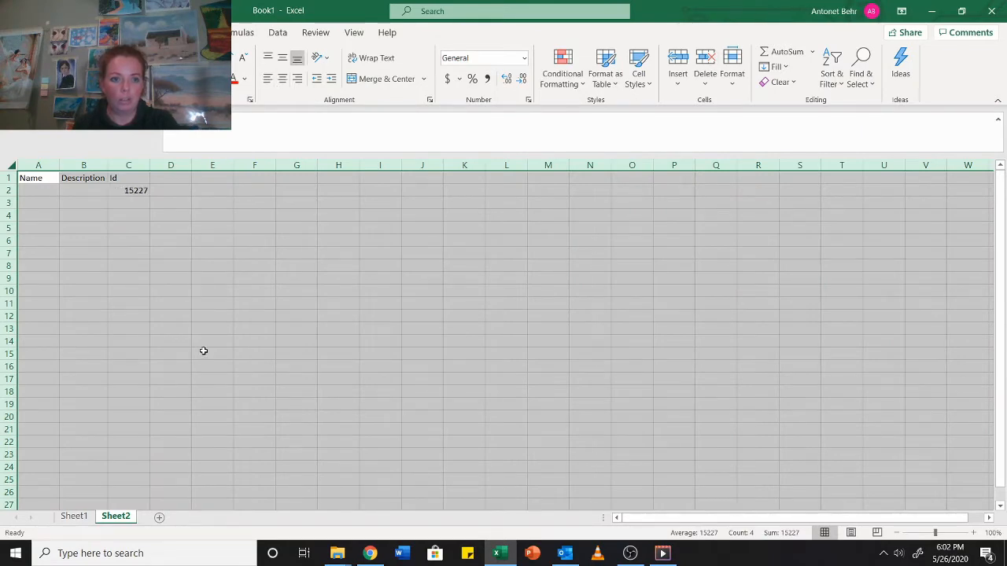
click(268, 80)
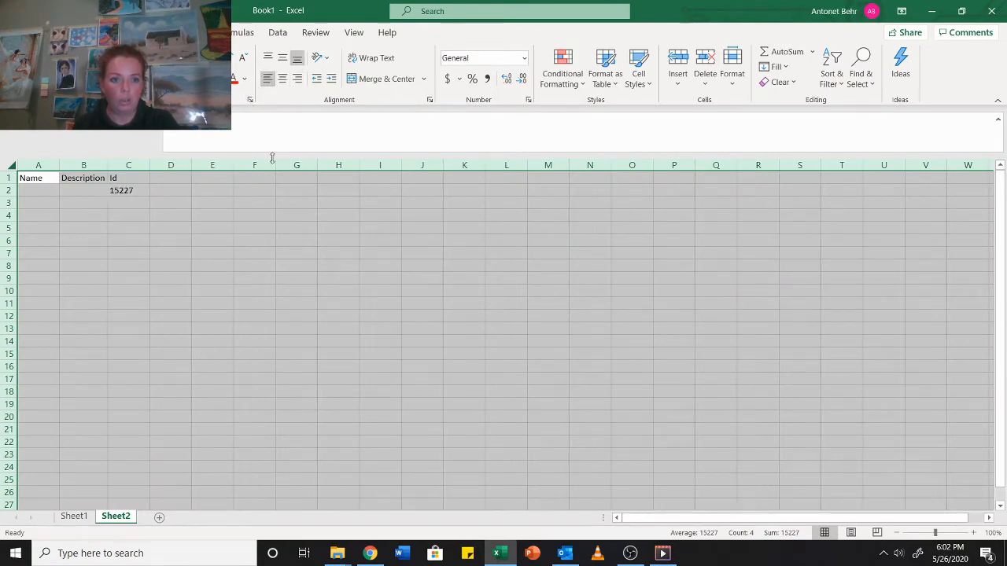
click(283, 79)
click(268, 80)
click(254, 315)
Step: Copy the ID from C2 to A3, extend it to the name "15227,SO 1", and fit column A to its content
click(30, 192)
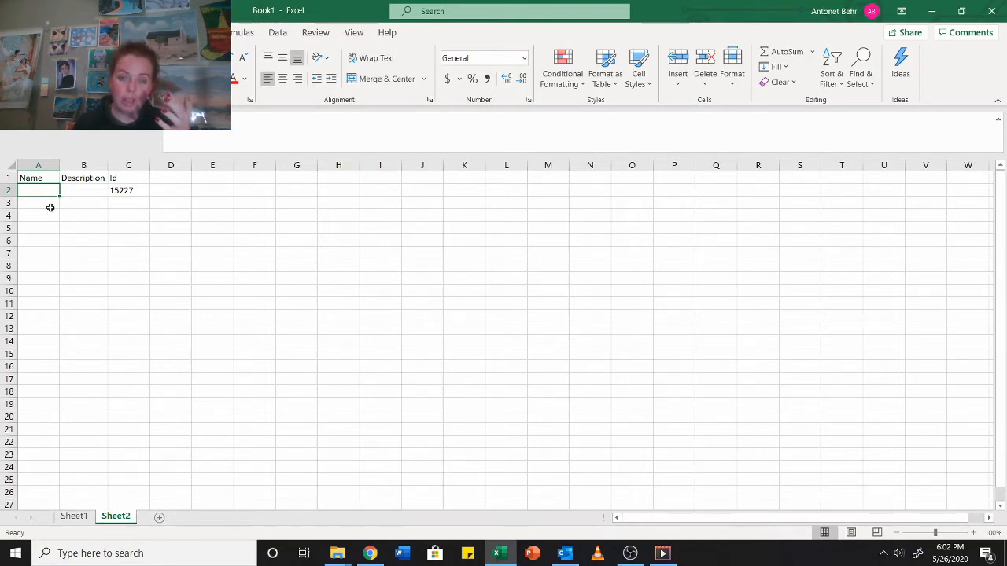
click(134, 191)
key(ctrl+c)
click(37, 204)
key(ctrl+v)
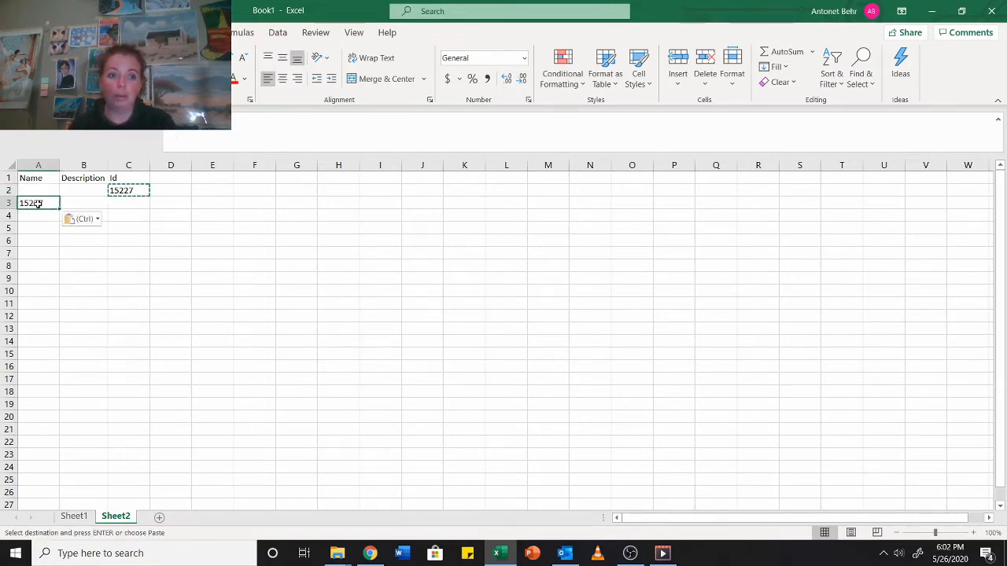
key(Escape)
click(266, 127)
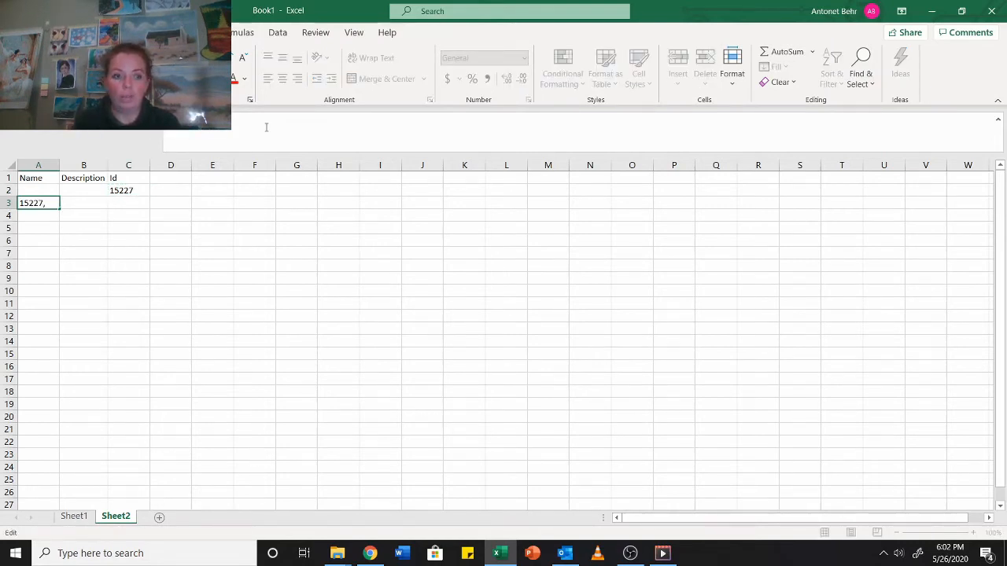
text(,SO 1)
key(Return)
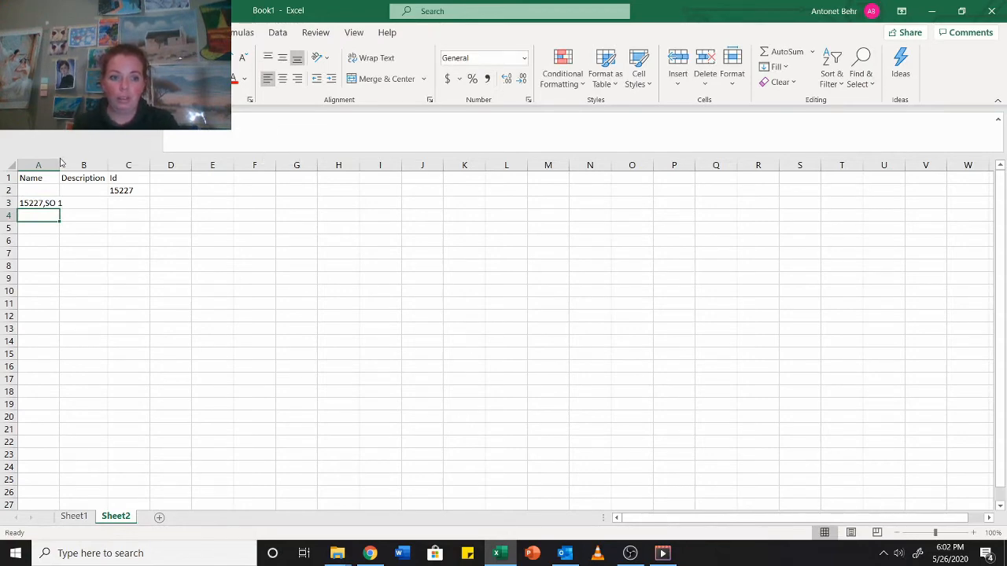
double_click(59, 164)
click(92, 200)
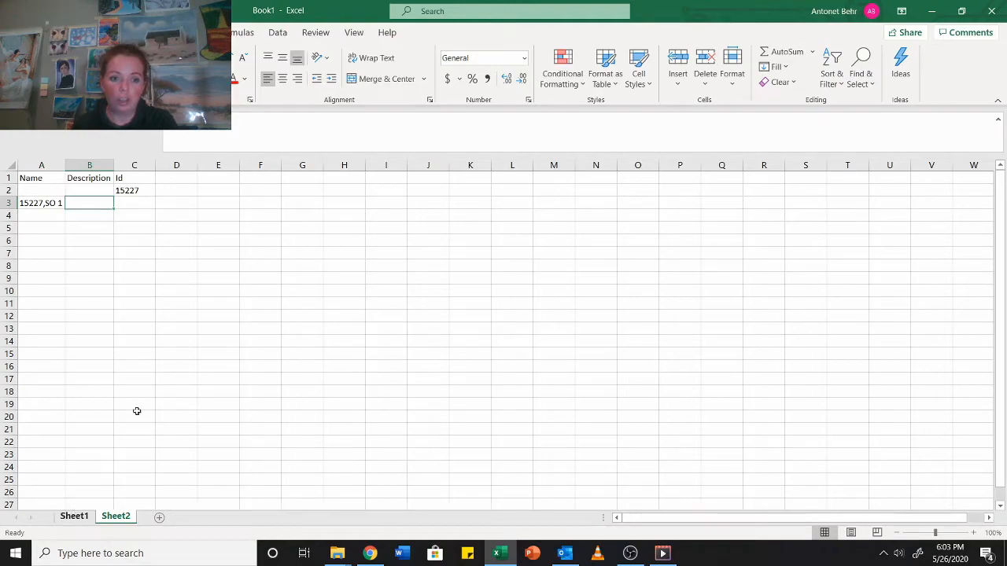
Step: Switch to the SAQA page in Chrome and examine Specific Outcome 1 and its outcome range
click(74, 517)
click(261, 233)
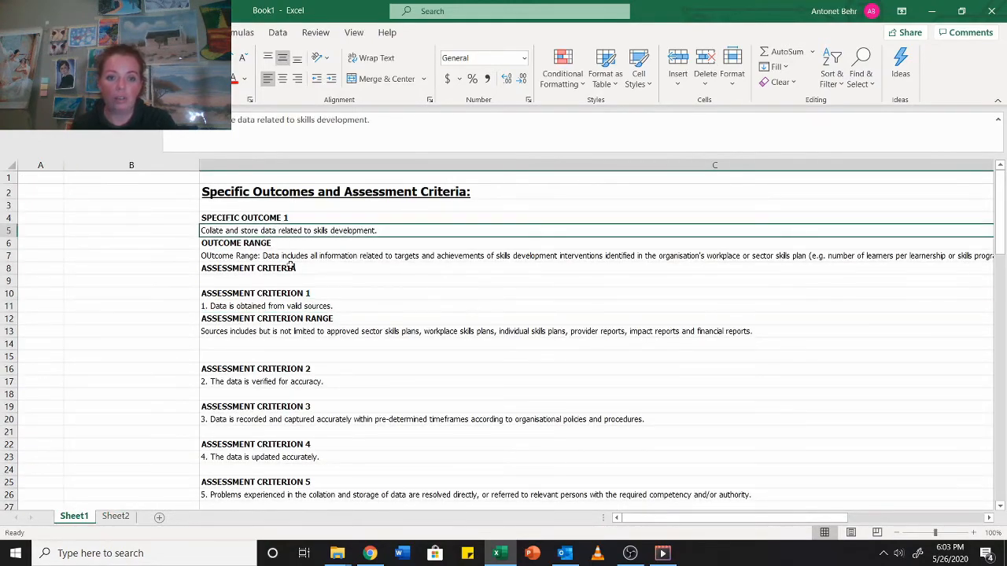
click(370, 553)
click(452, 7)
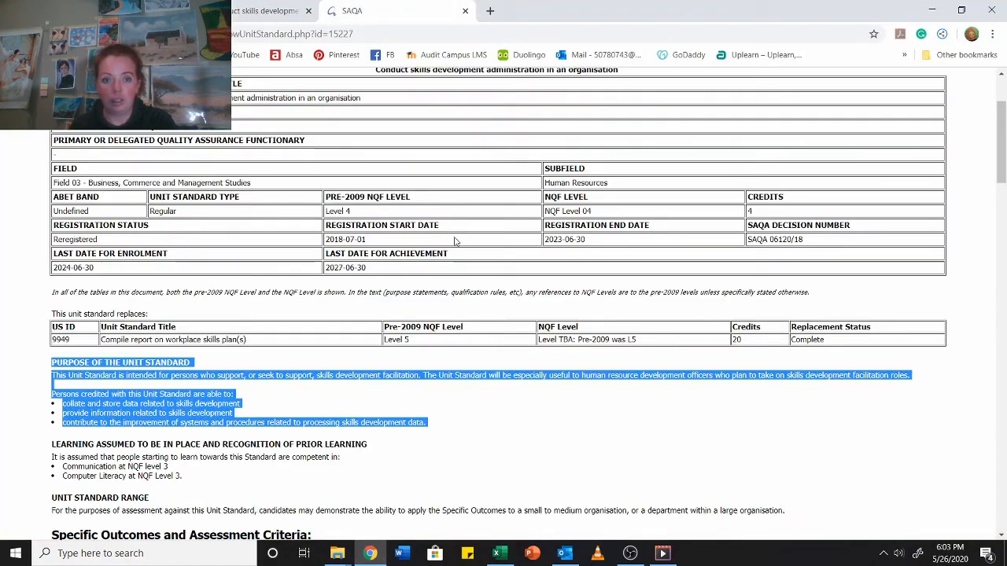
scroll(479, 306, down, 5)
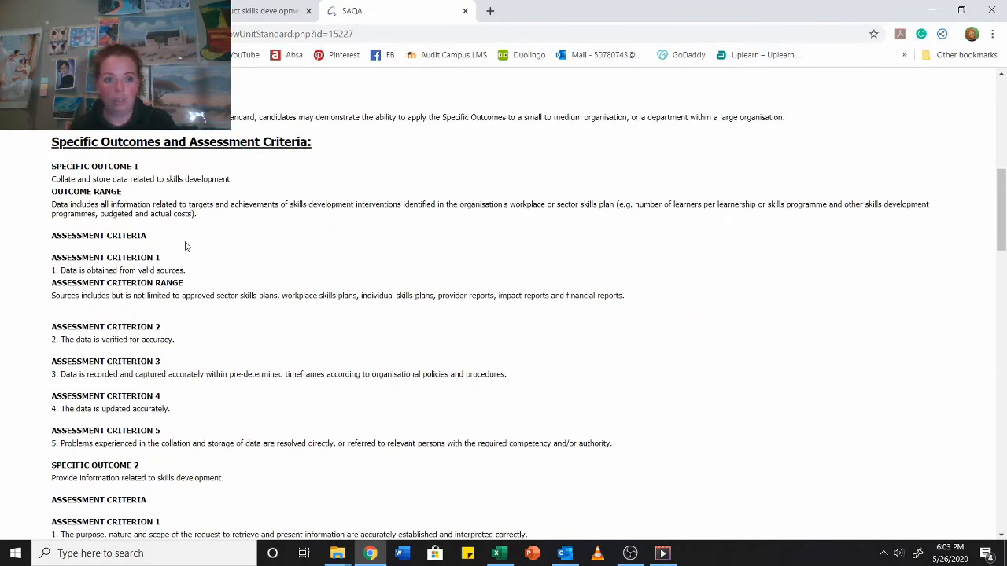
drag(200, 219, 51, 167)
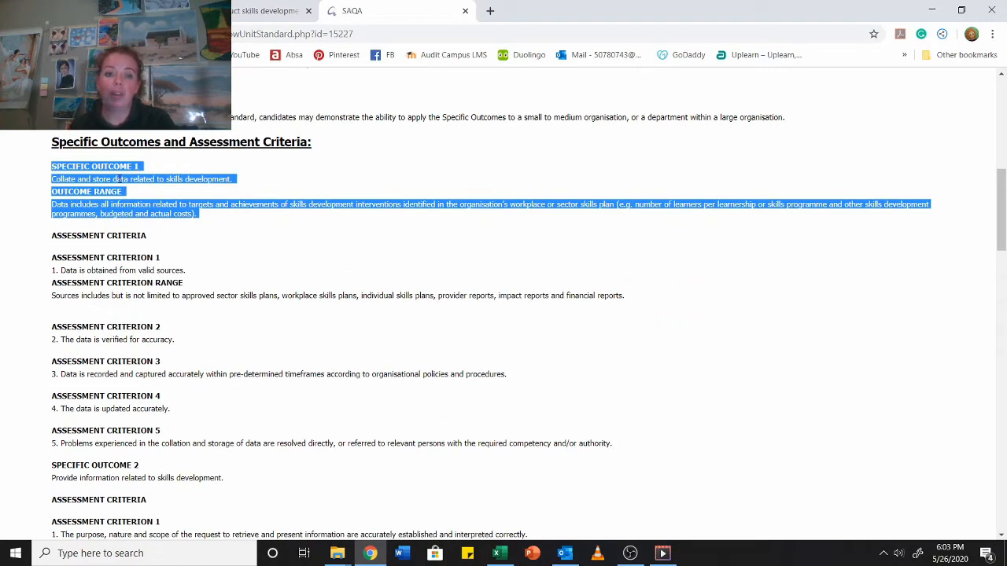
click(123, 209)
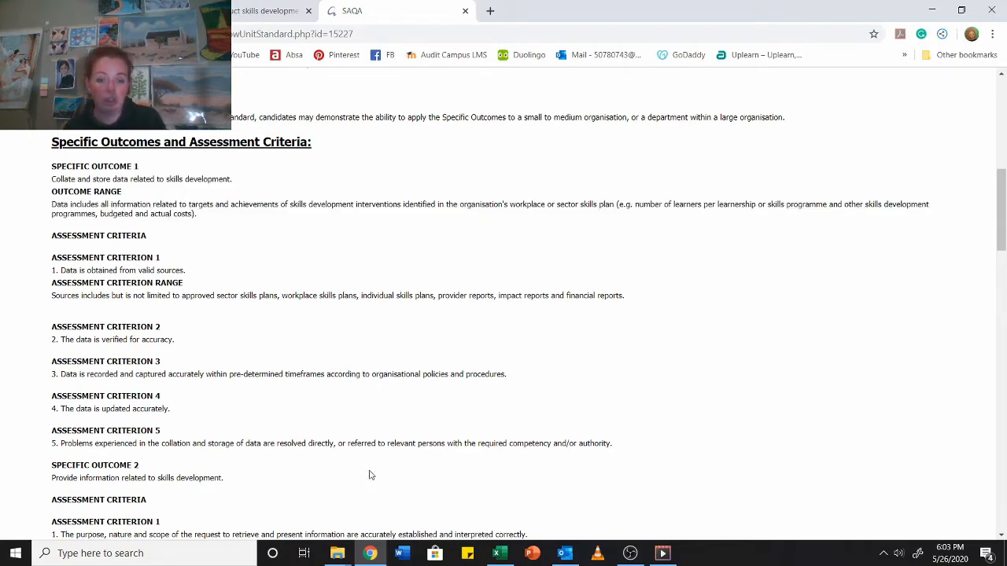
Step: Back in Excel, copy the Specific Outcome 1 text from C5 on Sheet1 into B3 on Sheet2
click(495, 554)
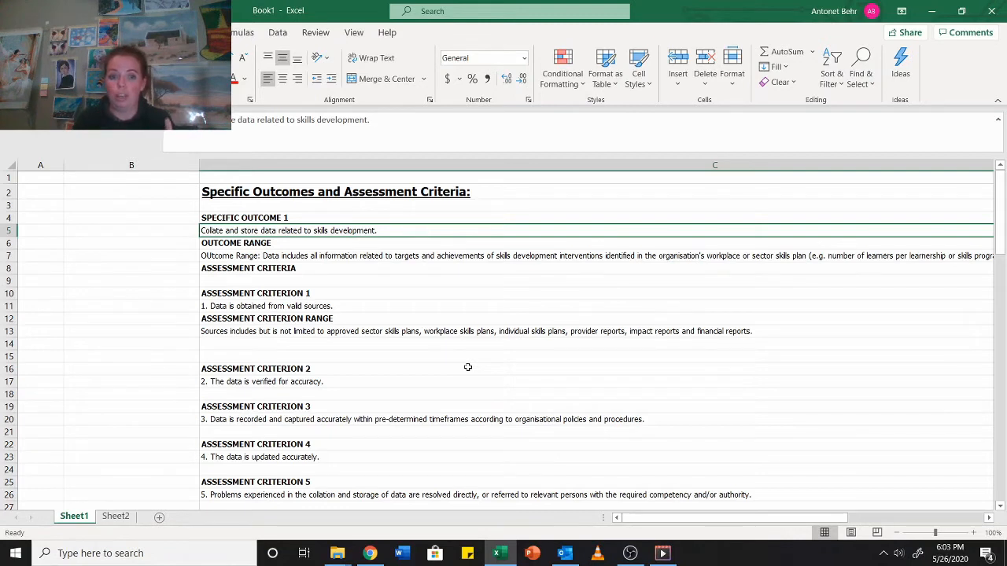
click(397, 274)
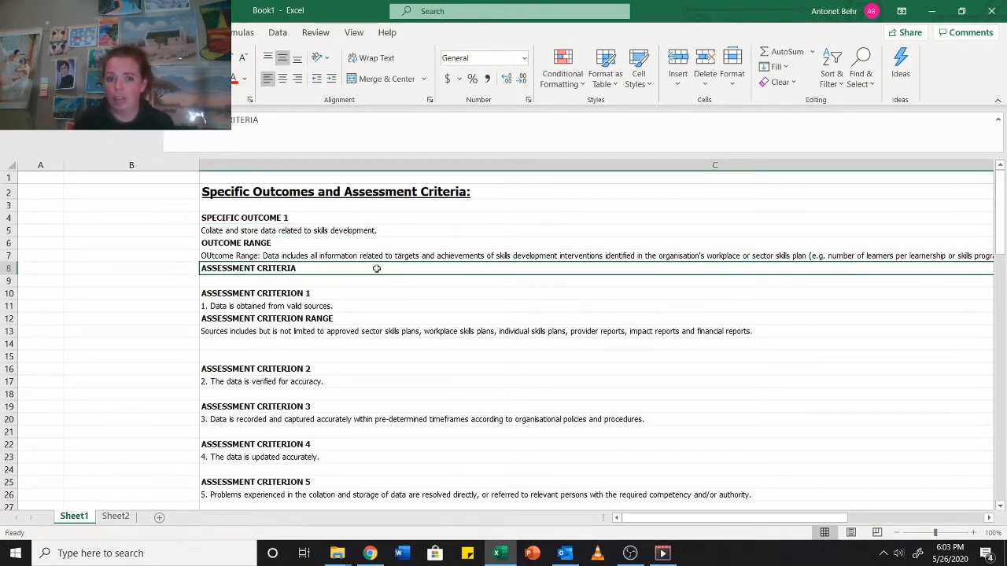
click(343, 232)
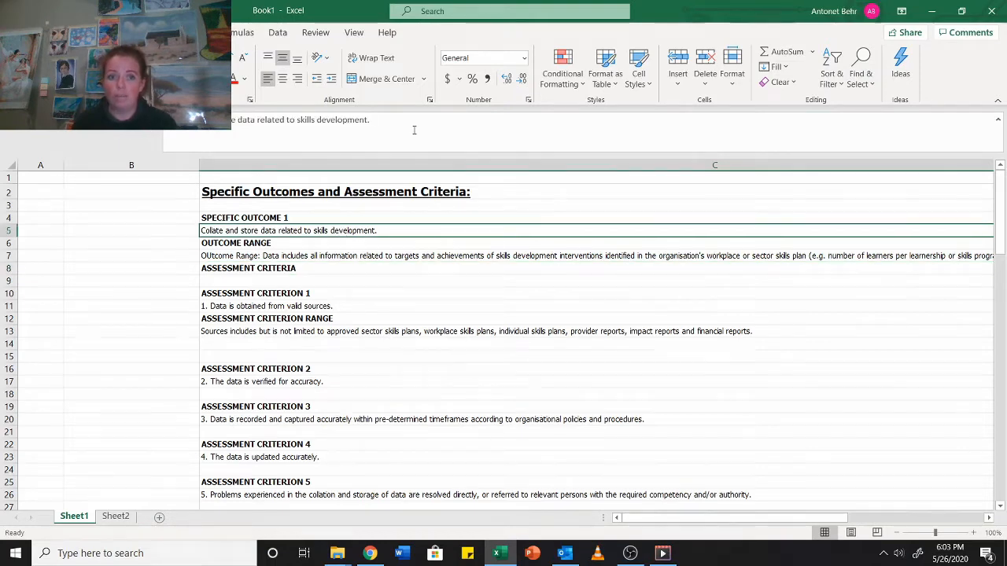
drag(414, 132, 166, 123)
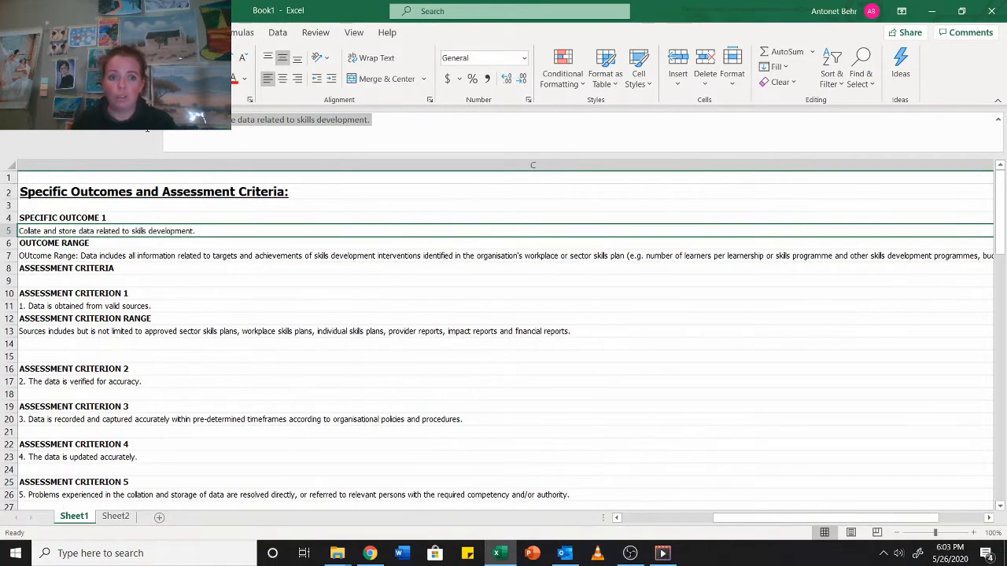
click(115, 517)
key(ctrl+v)
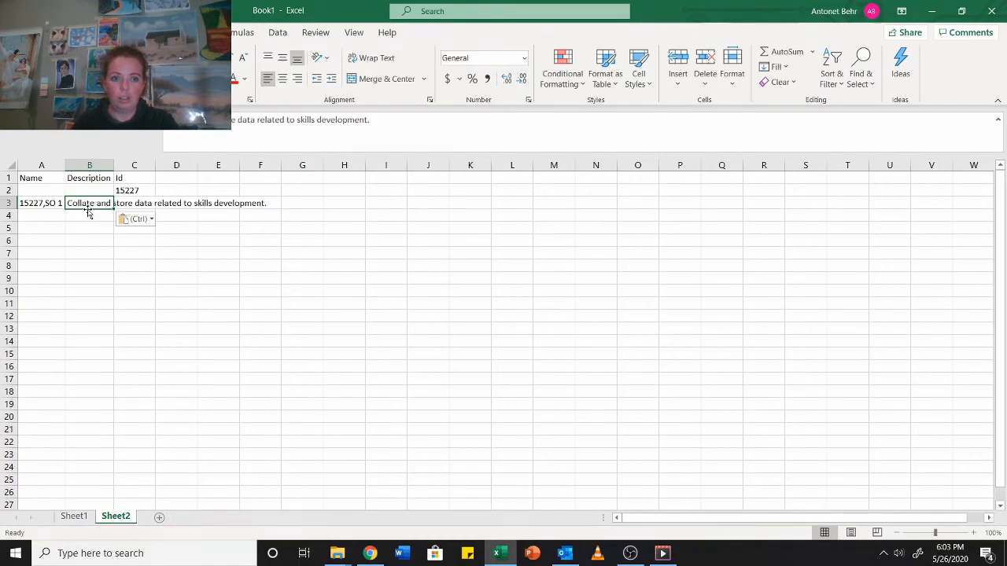
Step: Append the Outcome Range text from C7 on Sheet1 to the description in B3 on Sheet2
click(75, 517)
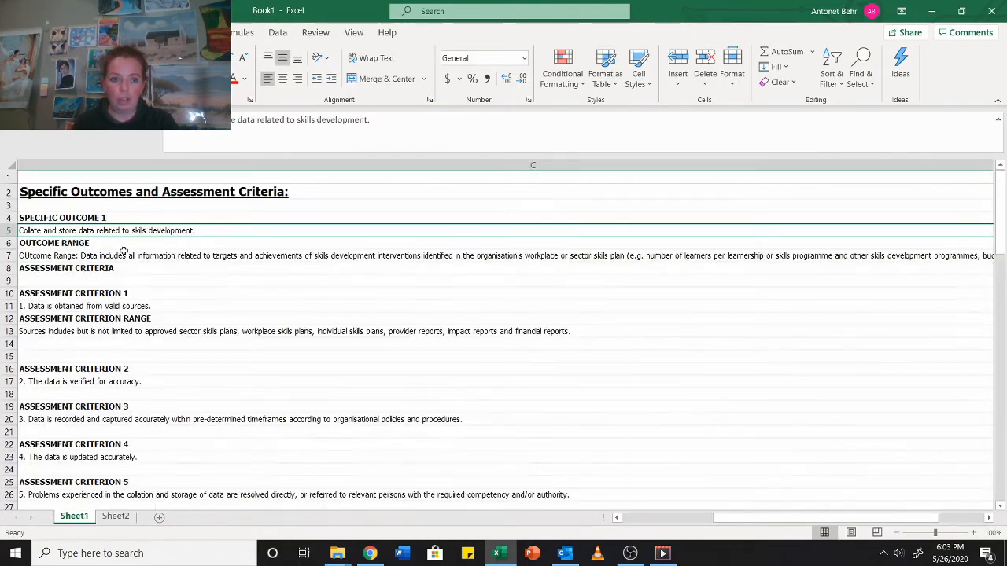
click(91, 258)
drag(563, 133, 170, 120)
key(ctrl+c)
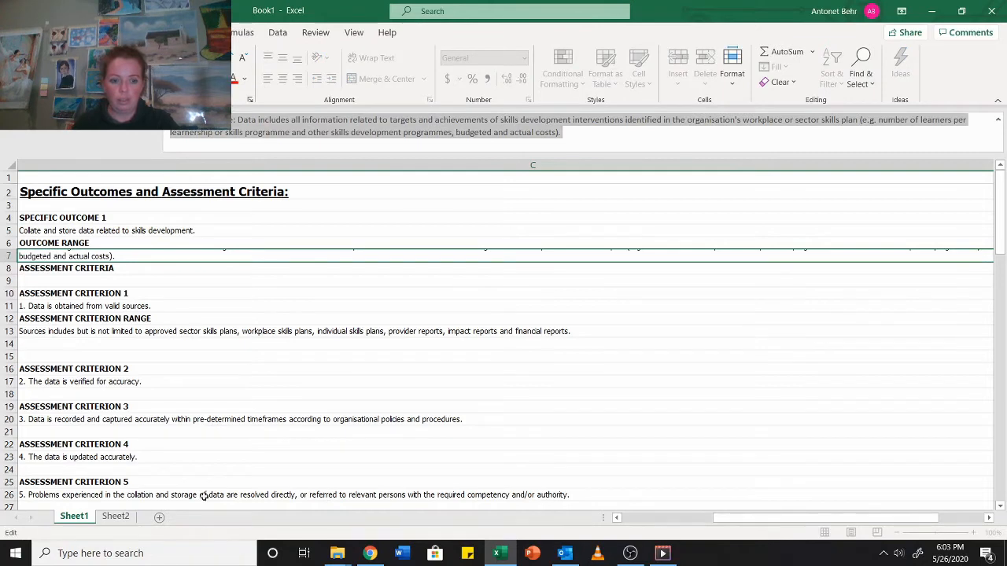
key(Escape)
click(116, 517)
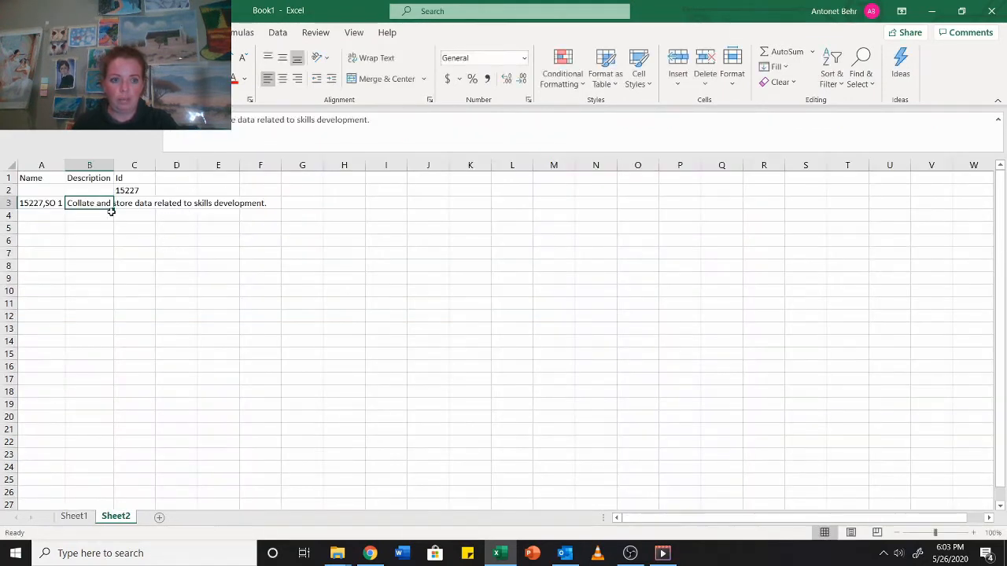
click(470, 118)
key(ctrl+v)
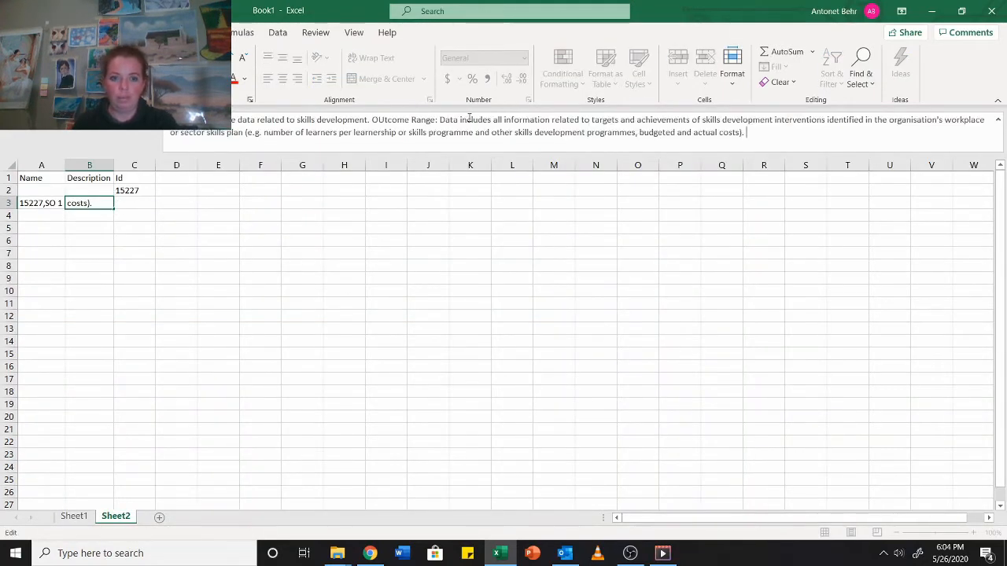
Step: Correct the capitalisation to "Outcome Range" in the B3 description
click(384, 119)
key(BackSpace)
text(u)
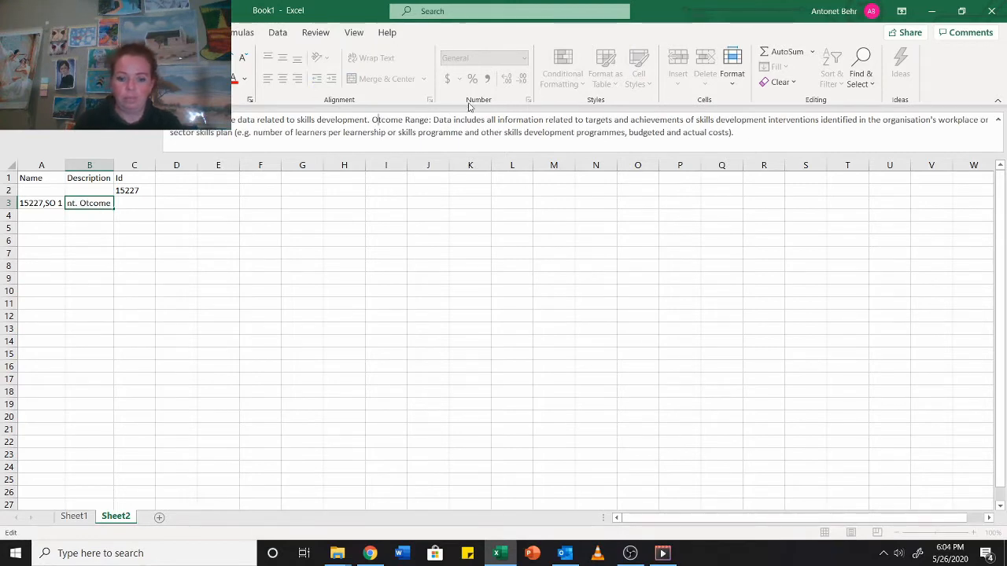
click(304, 279)
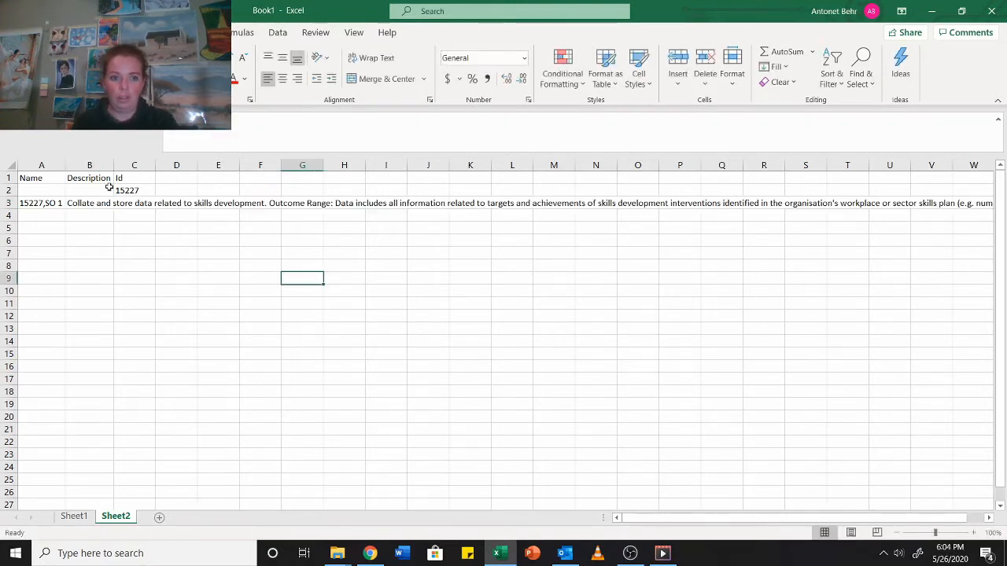
Step: Widen column B considerably and wrap the description text in B3
drag(113, 164, 768, 166)
click(591, 203)
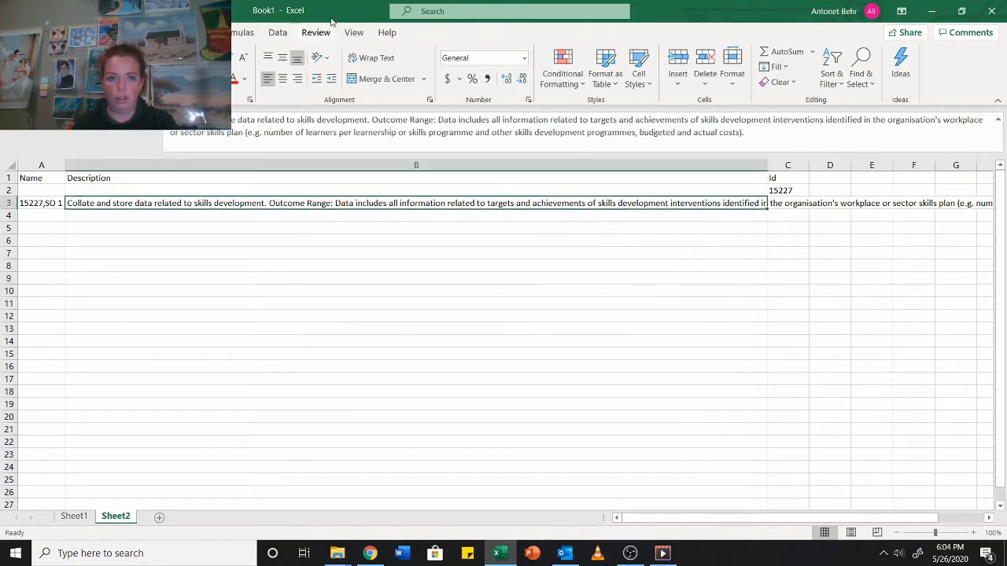
click(368, 58)
click(561, 305)
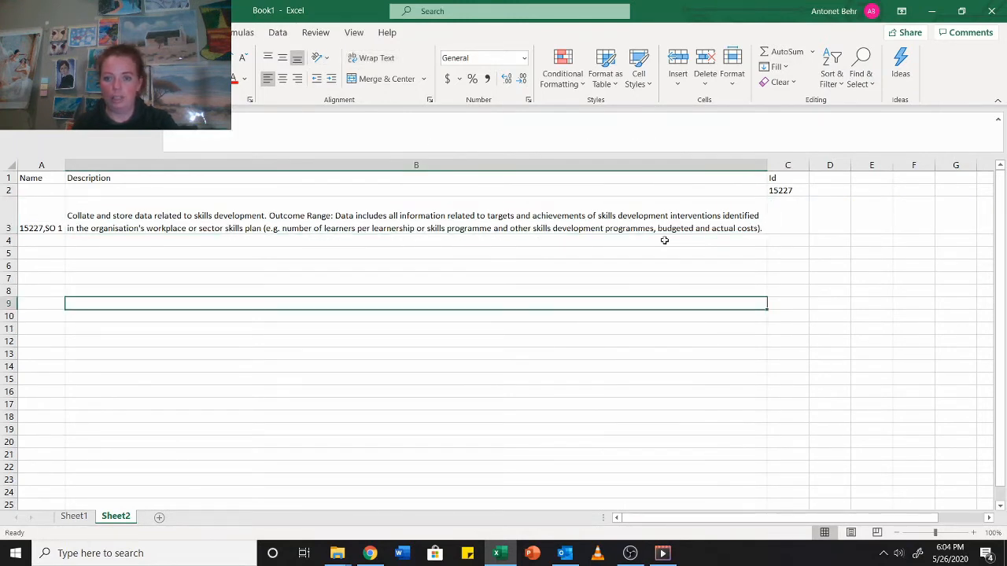
Step: Enter the ID 15227,1 for Specific Outcome 1 in C3
click(787, 220)
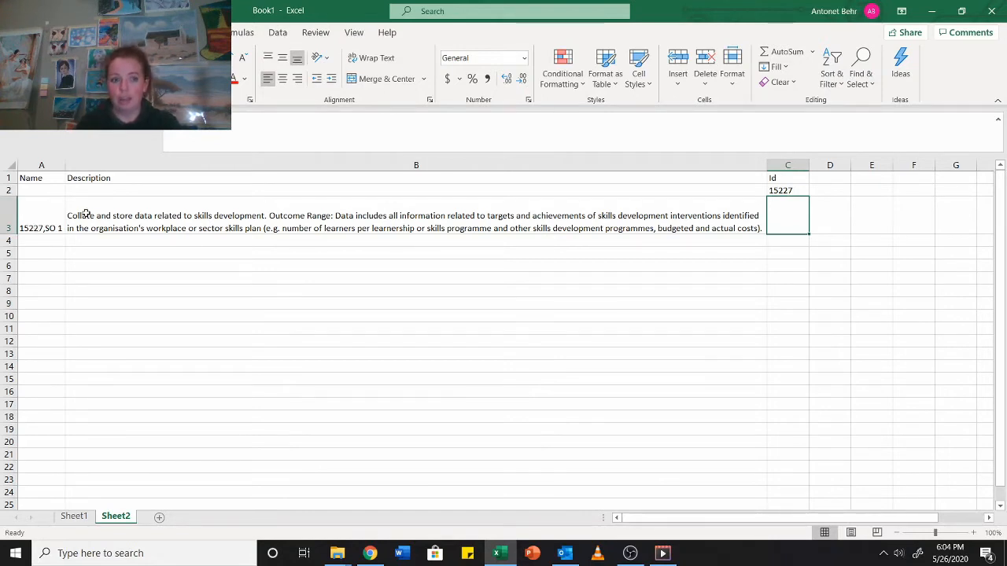
text(152)
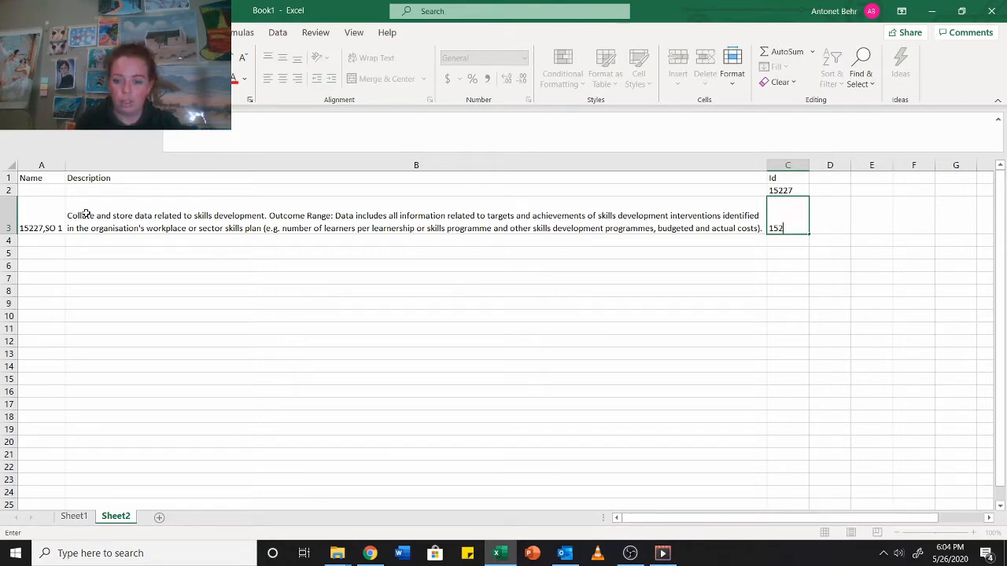
text(27,1)
key(Return)
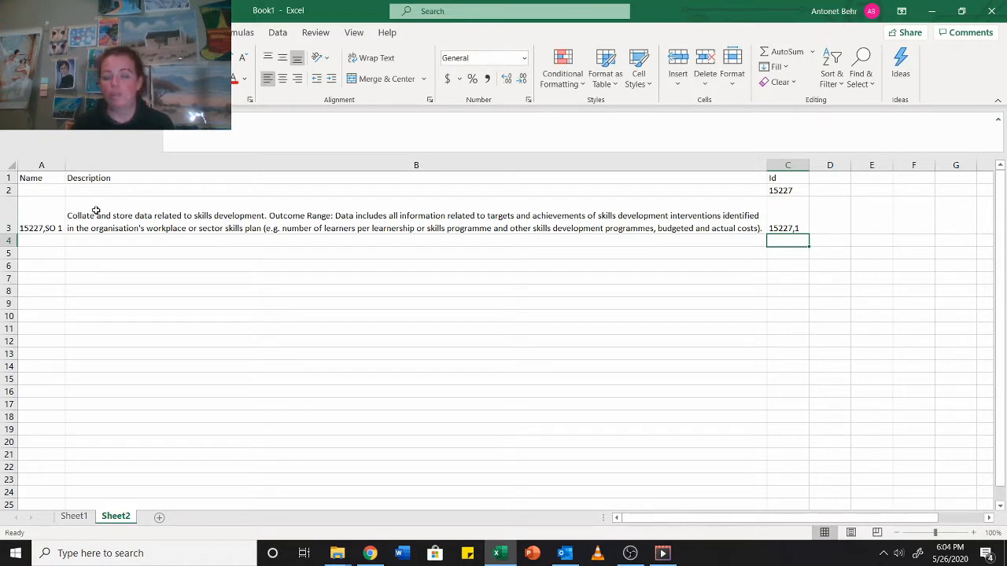
Step: Copy the name "15227,SO 1" from A3 into the Name field of the new competency in Moodle
click(763, 208)
click(37, 214)
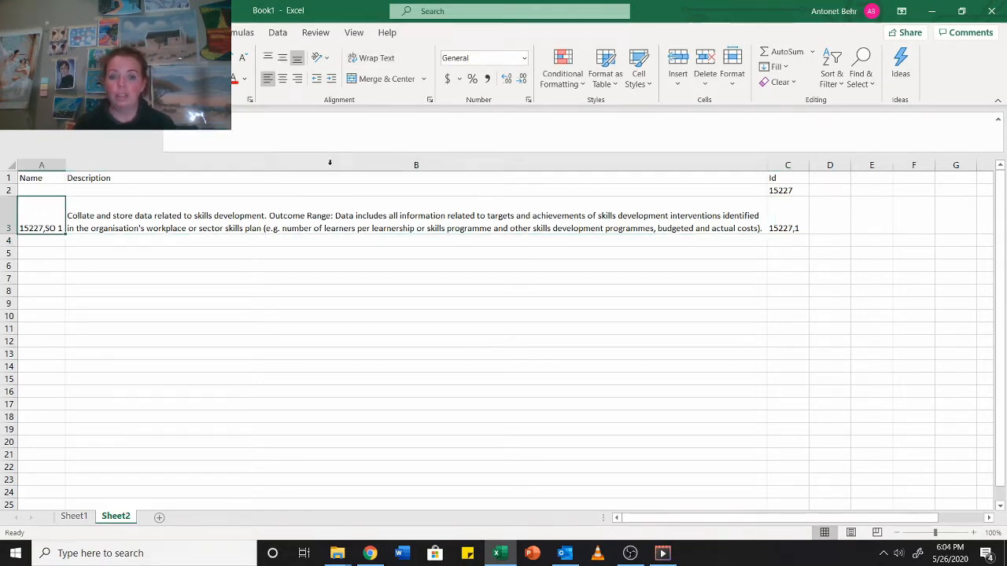
click(299, 138)
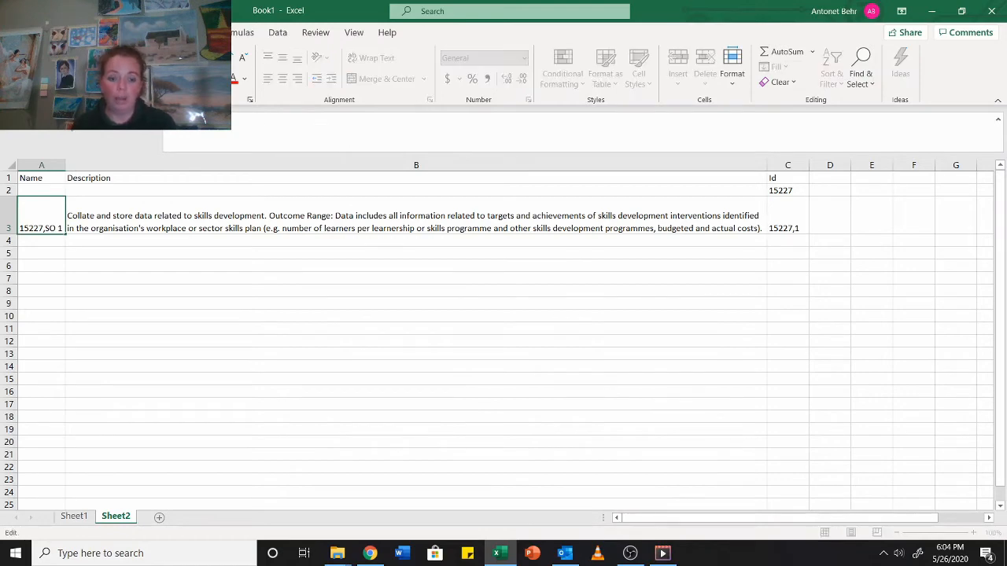
click(370, 553)
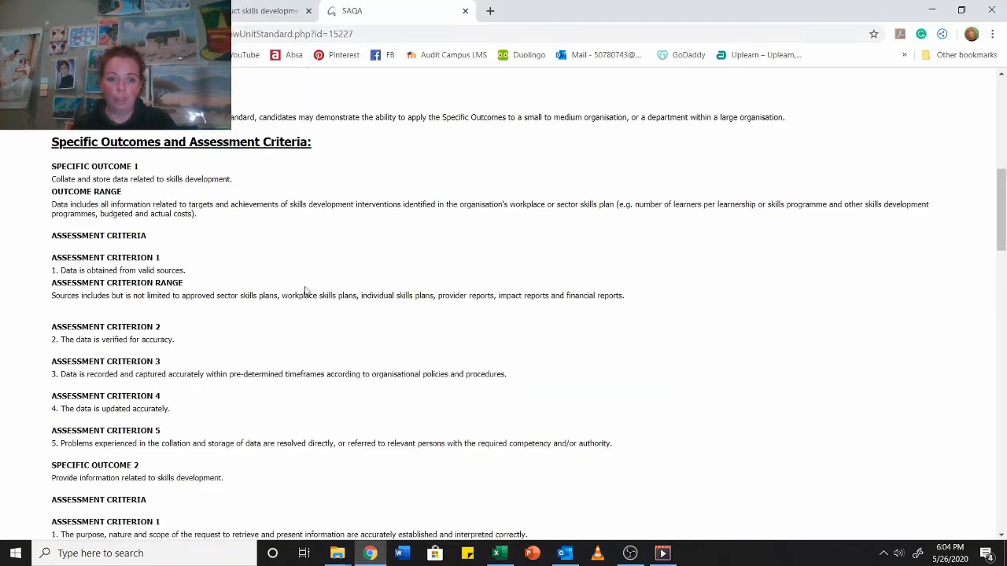
click(246, 11)
click(284, 265)
text(15227,SO 1)
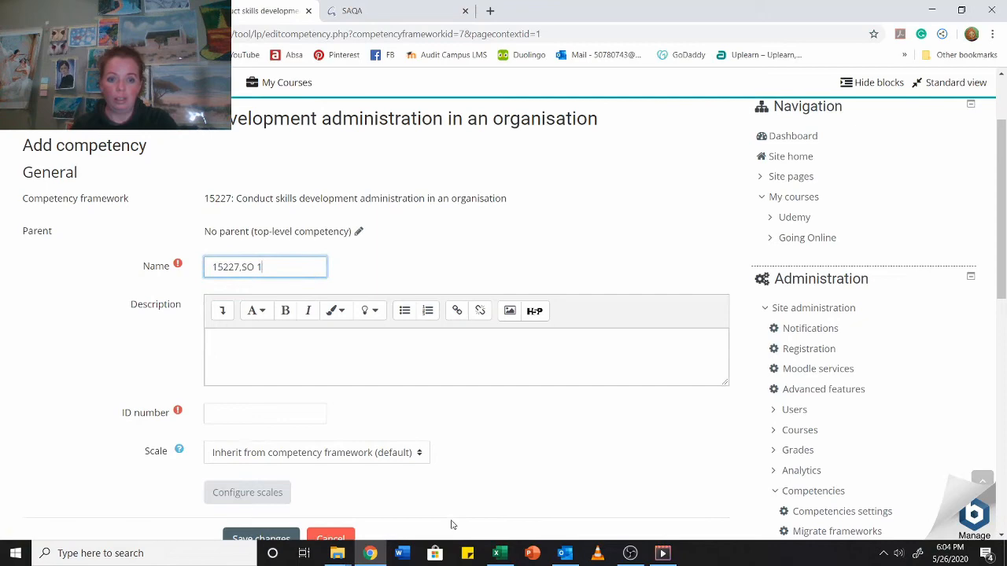
Step: Copy the Specific Outcome 1 description from B3 in Excel into the Description field of the new Moodle competency
click(501, 555)
click(182, 220)
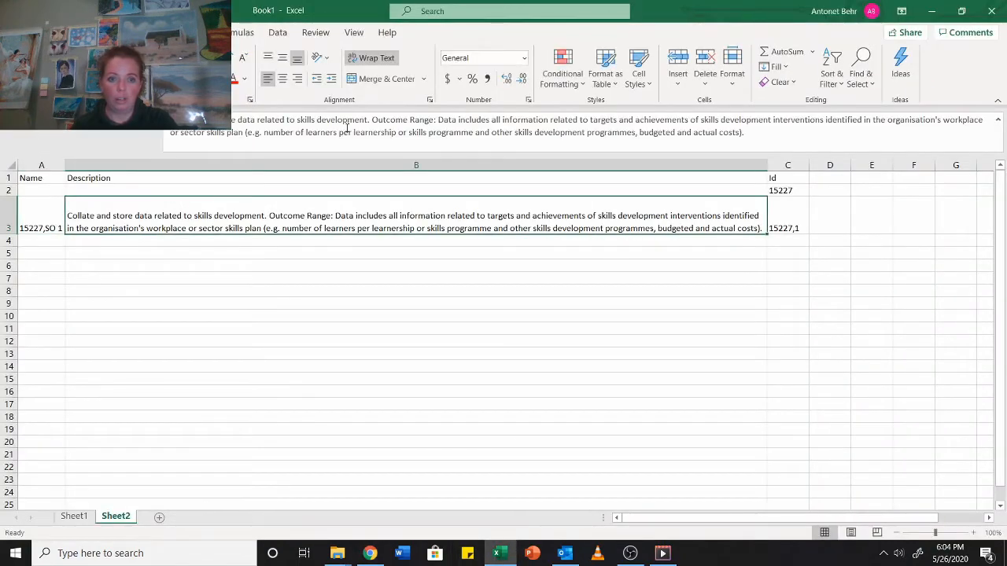
drag(821, 139, 234, 119)
key(ctrl+c)
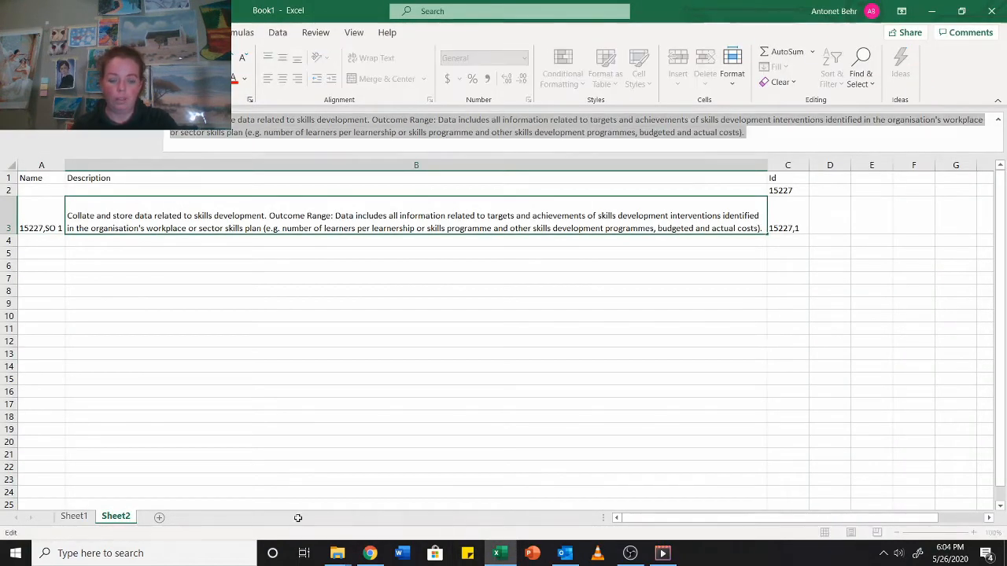
click(370, 553)
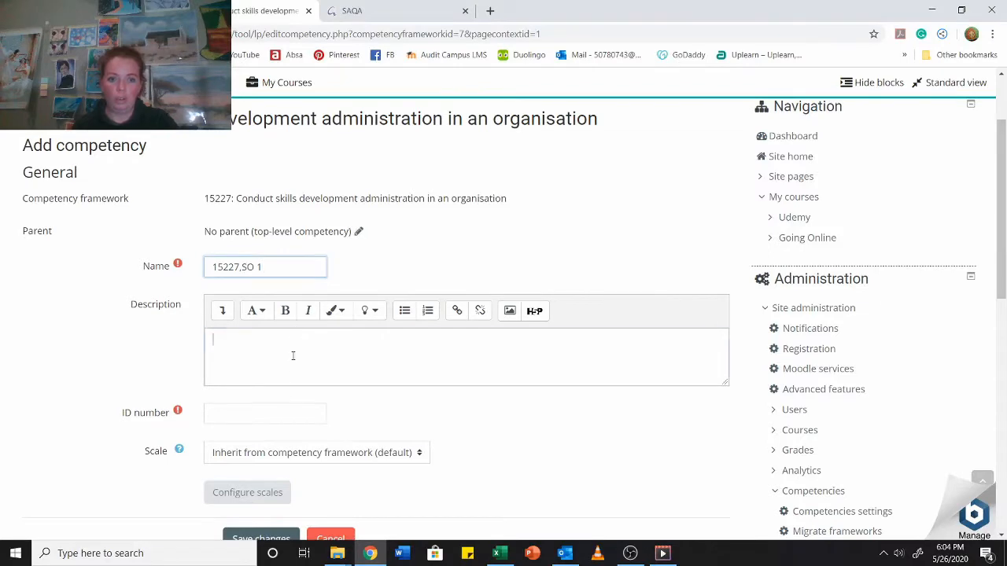
key(ctrl+v)
Step: Enter the ID number 15227,1 from C3 for the new Moodle competency and save it
click(497, 553)
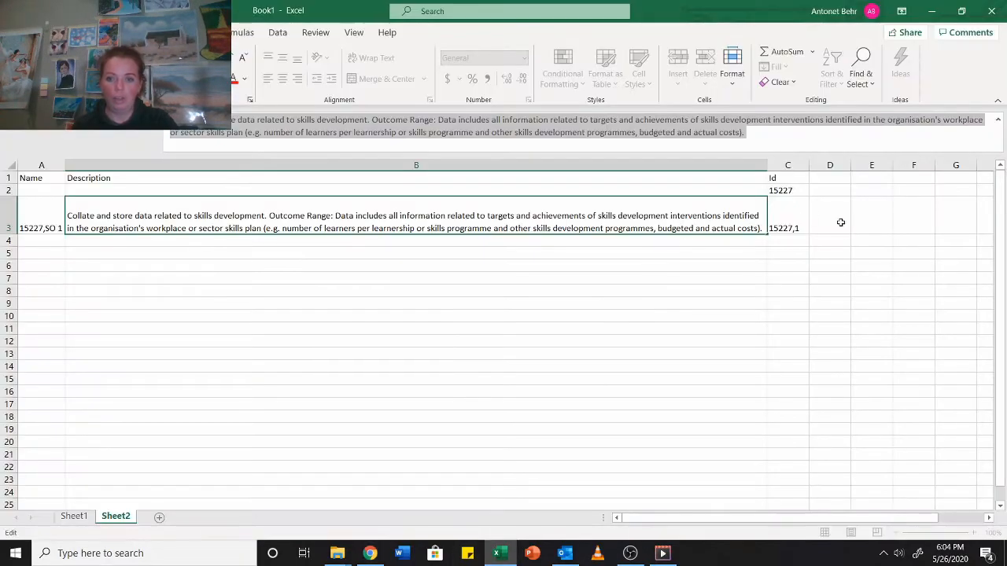
click(789, 227)
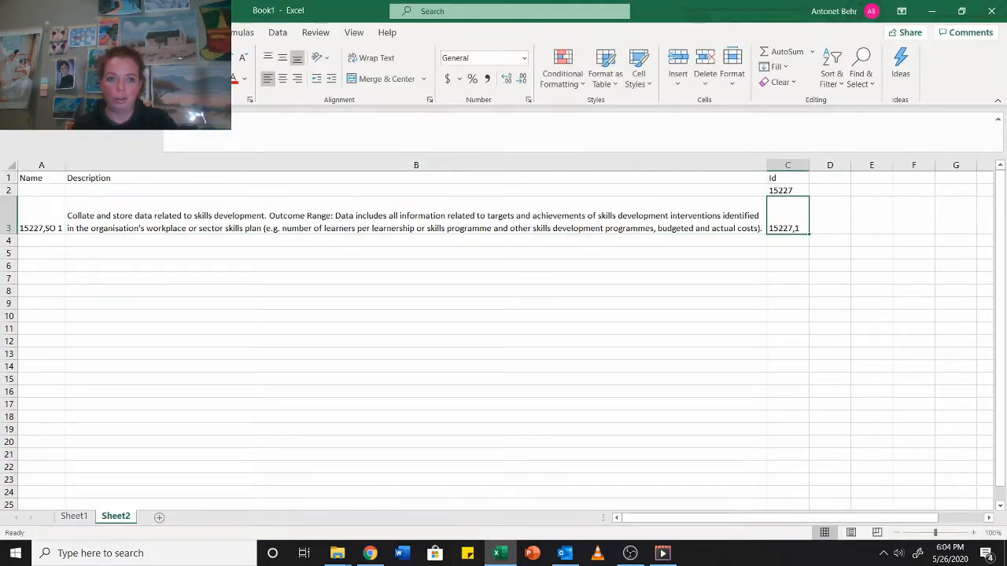
click(370, 553)
click(262, 432)
text(15227,1)
scroll(493, 433, down, 3)
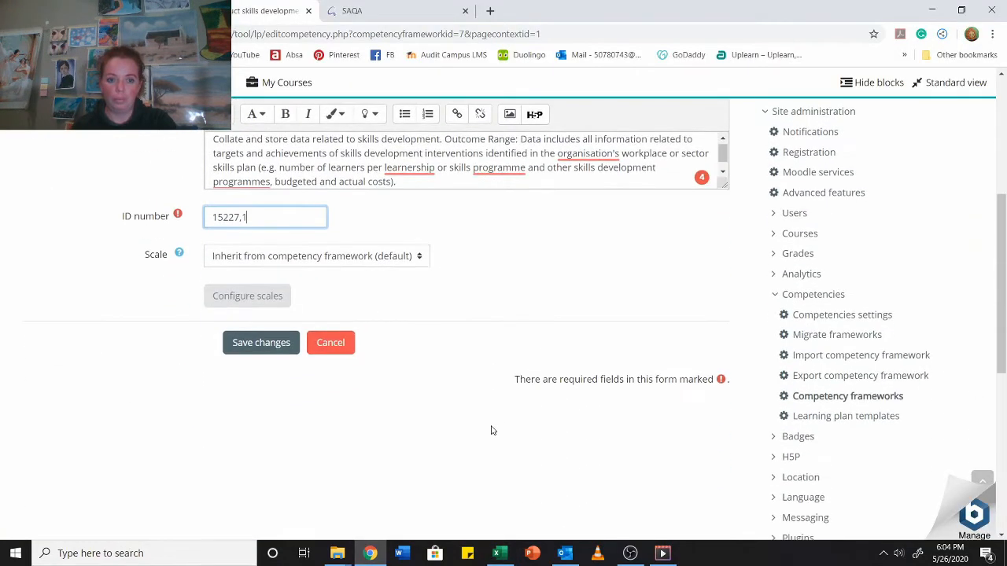
scroll(491, 420, up, 1)
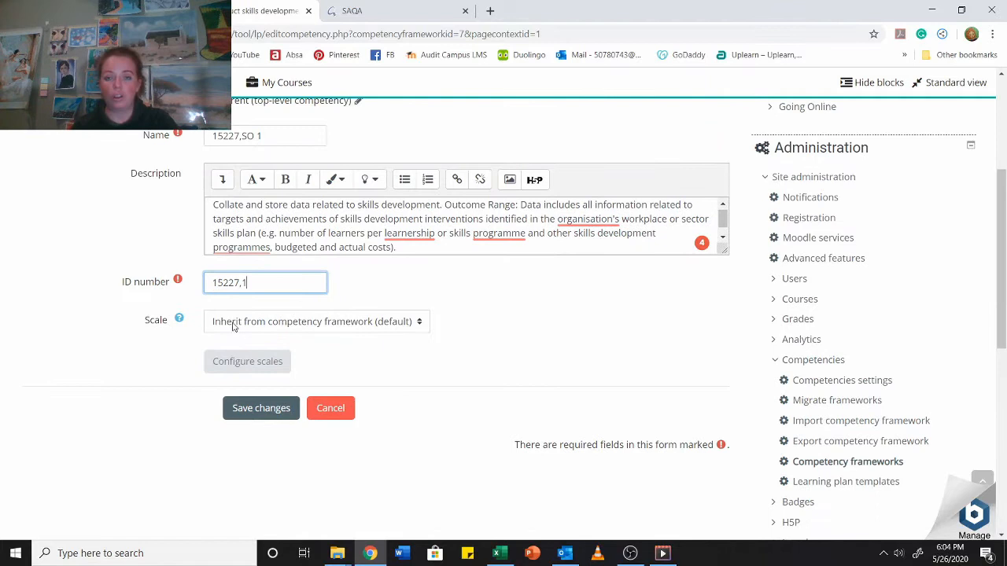
click(284, 410)
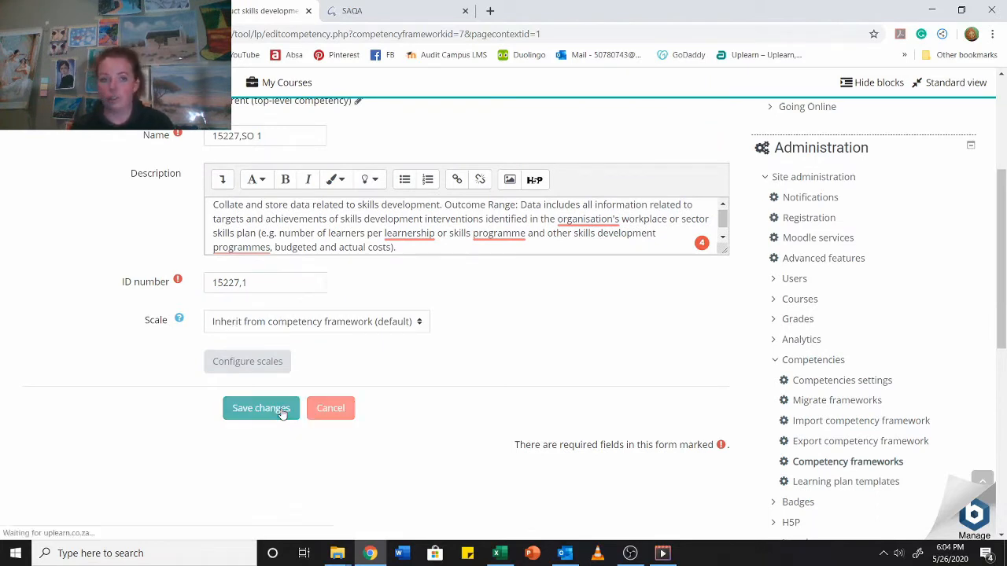
Step: Switch to the Excel workbook and review the outcomes and assessment criteria listed on Sheet1
click(496, 553)
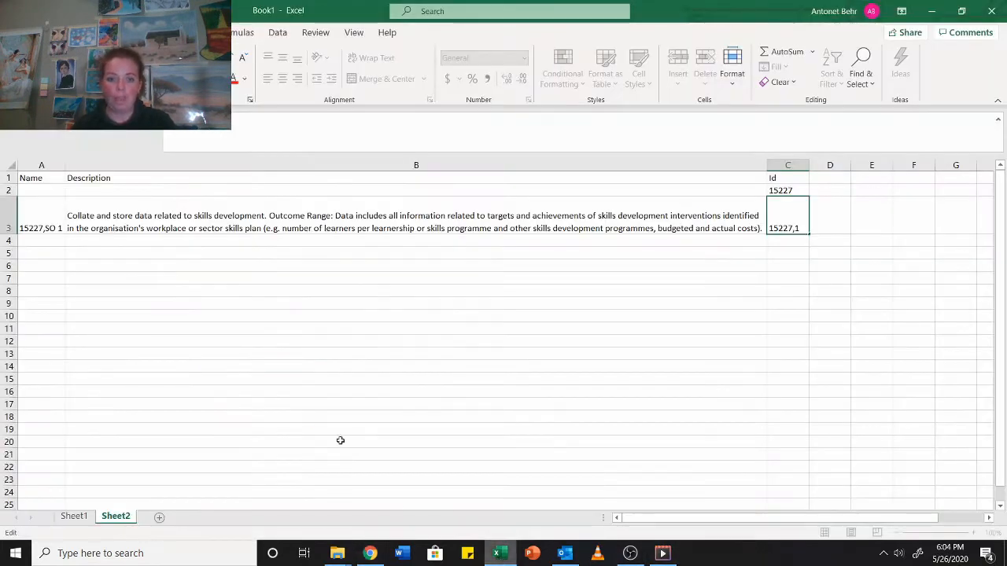
click(302, 407)
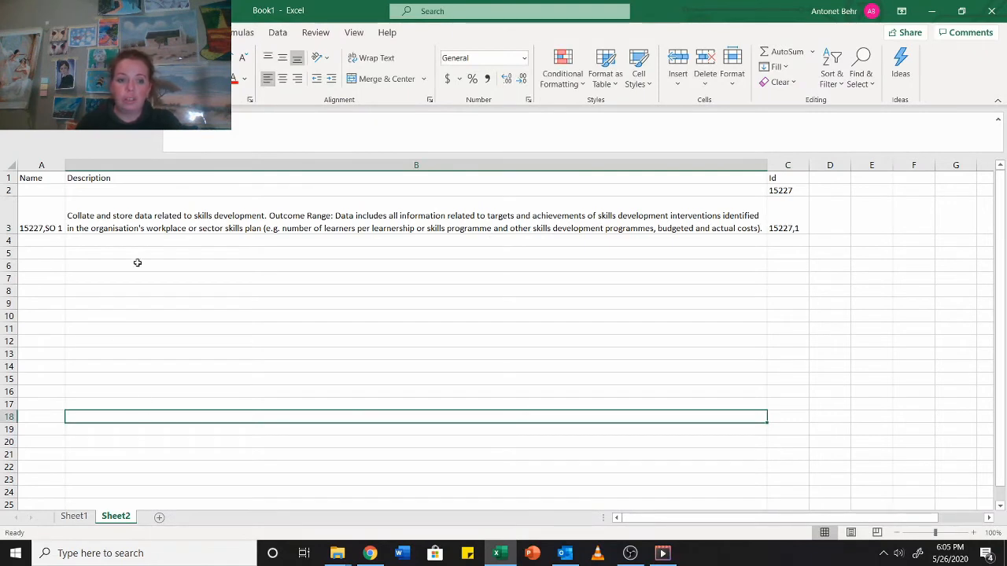
click(362, 365)
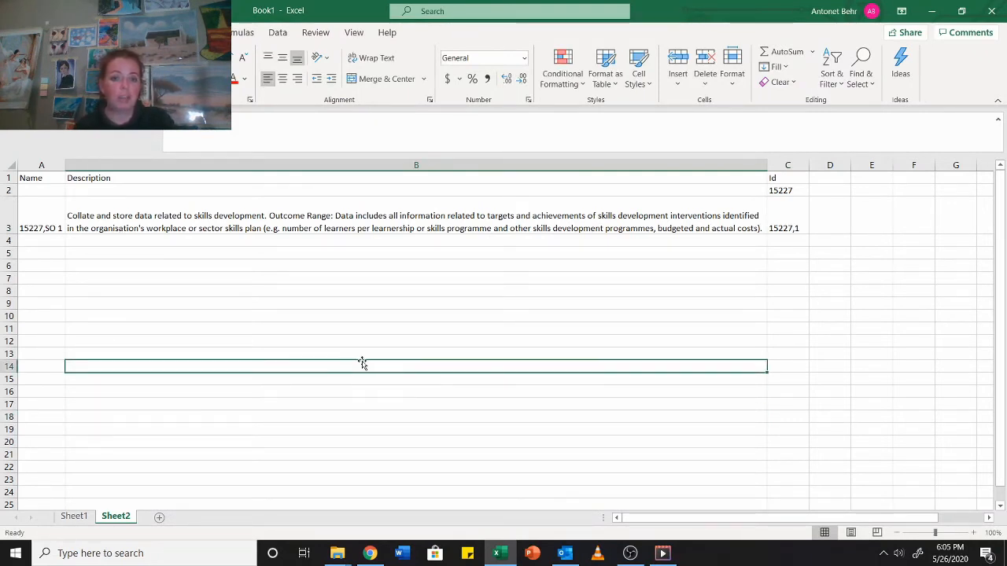
click(281, 283)
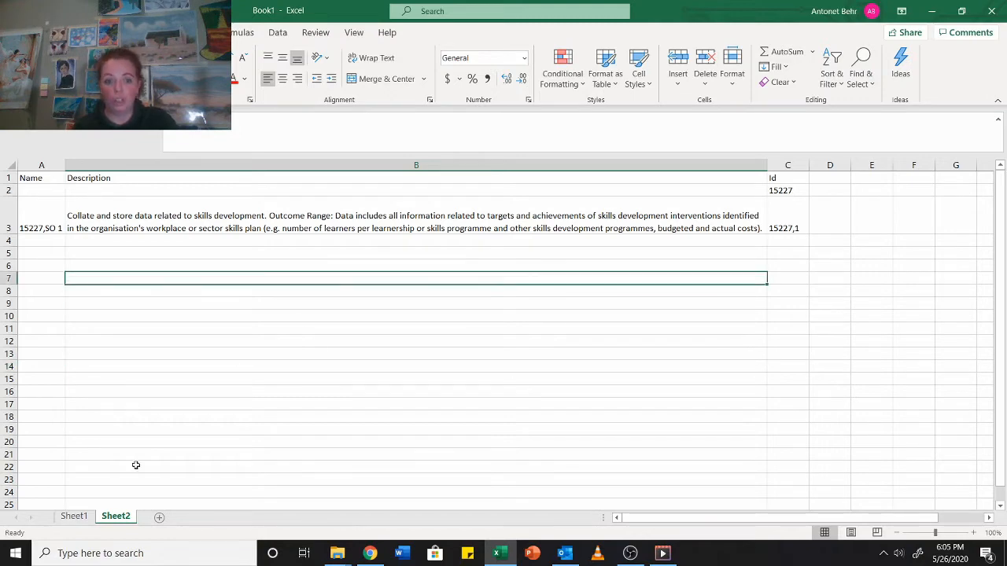
click(85, 520)
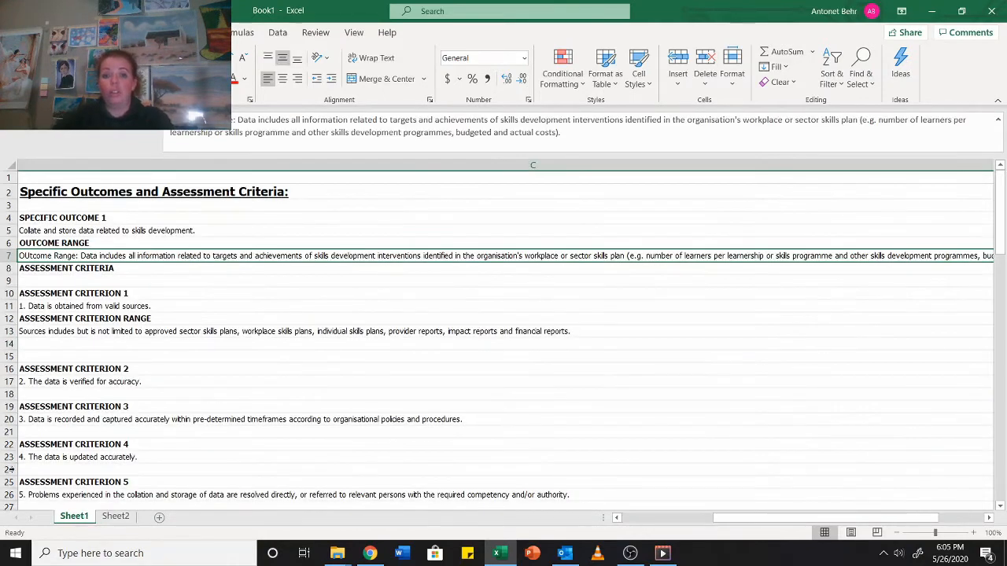
drag(730, 519, 639, 519)
click(103, 318)
scroll(105, 322, down, 3)
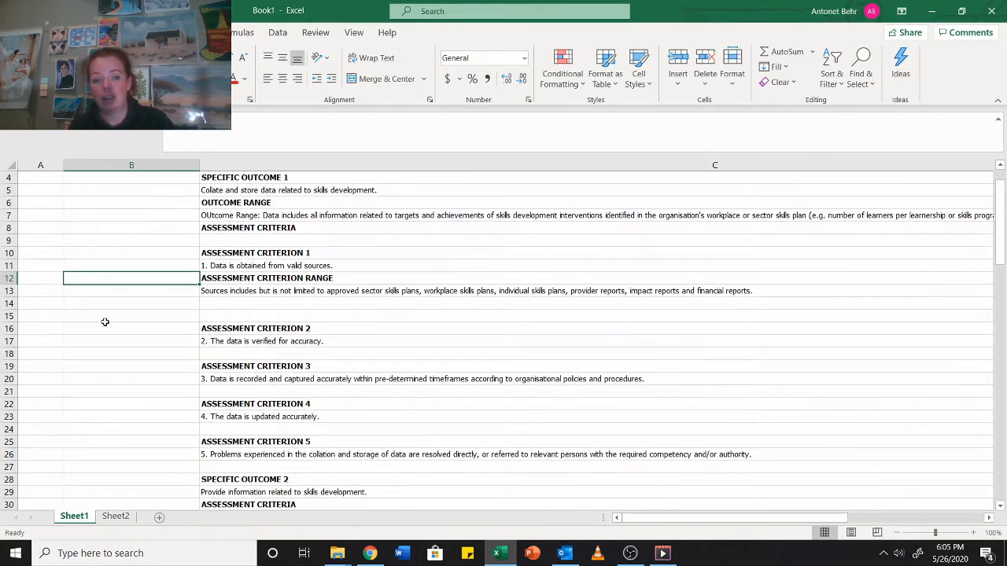
scroll(331, 389, down, 1)
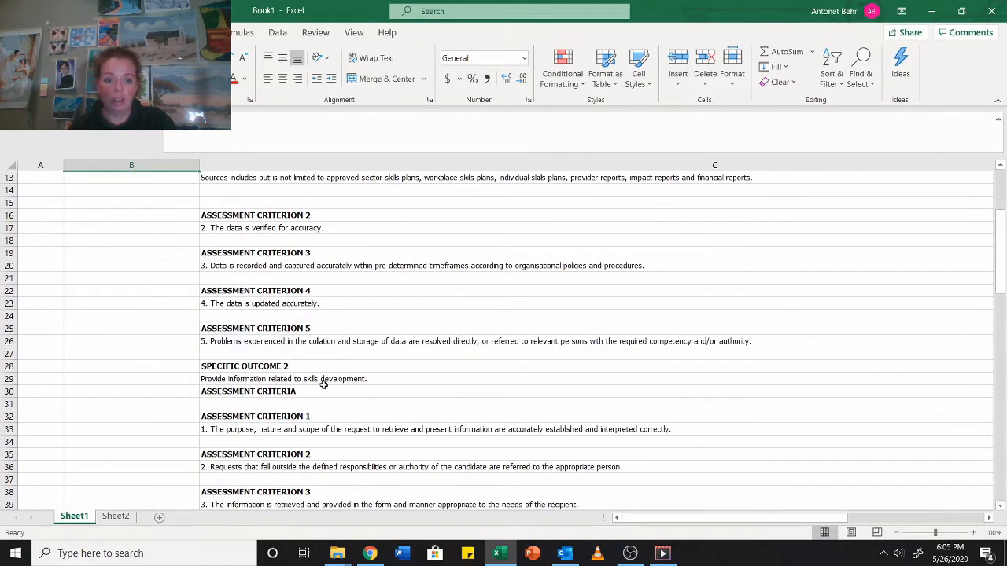
Step: Copy the Specific Outcome 2 text "Provide information related to skills development." from Sheet1 into B10 of Sheet2
click(322, 381)
scroll(326, 381, up, 2)
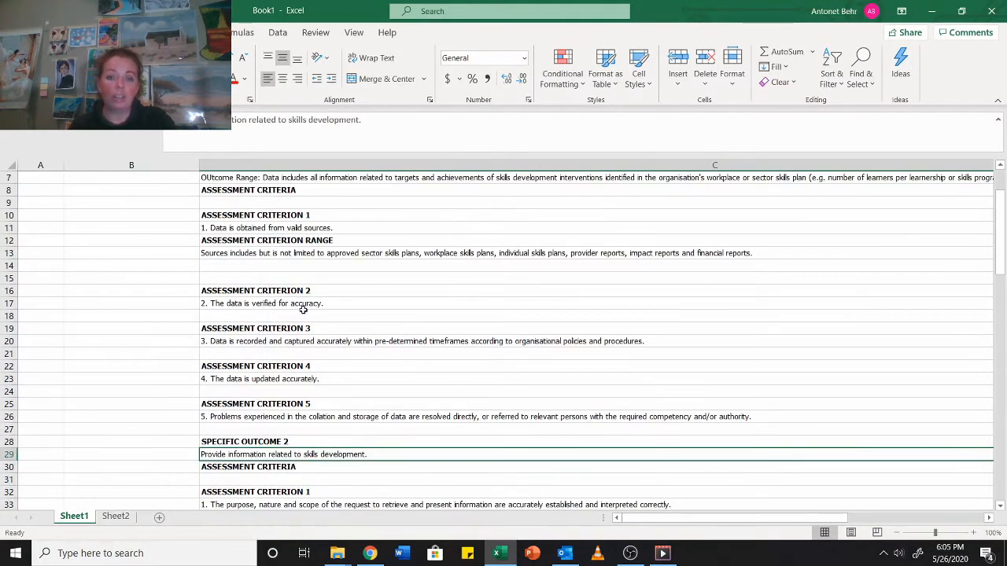
scroll(318, 303, down, 1)
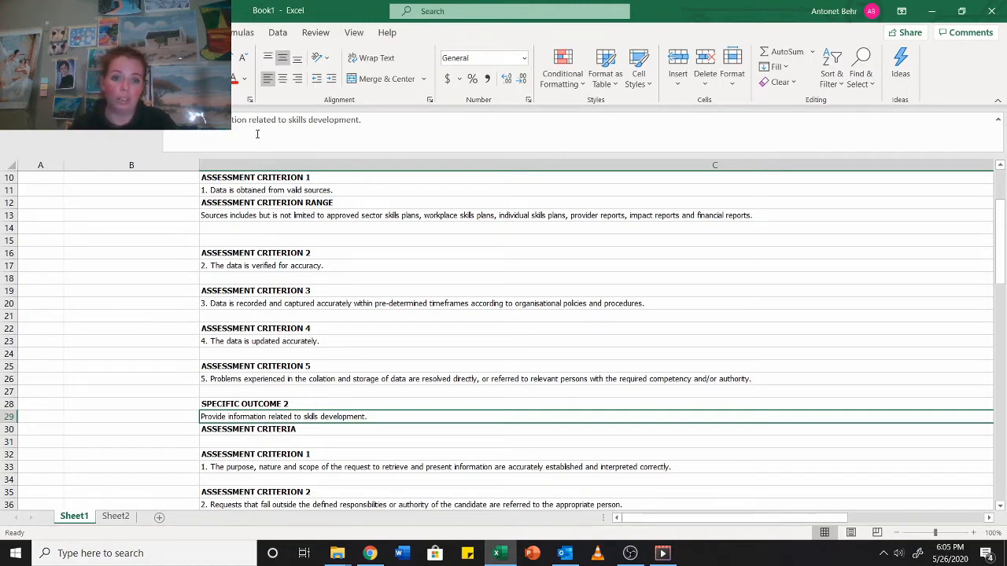
drag(366, 122, 118, 126)
key(ctrl+c)
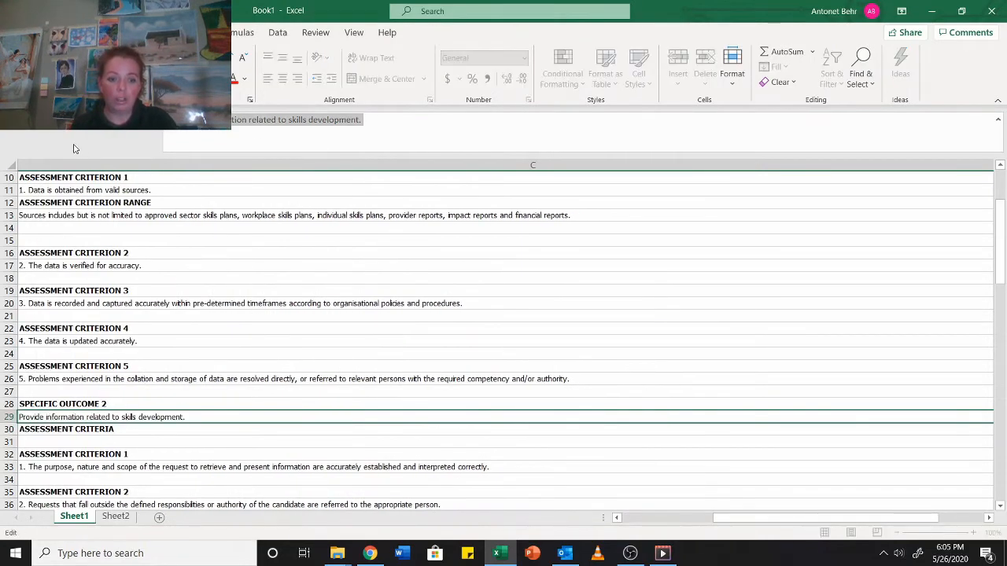
click(116, 516)
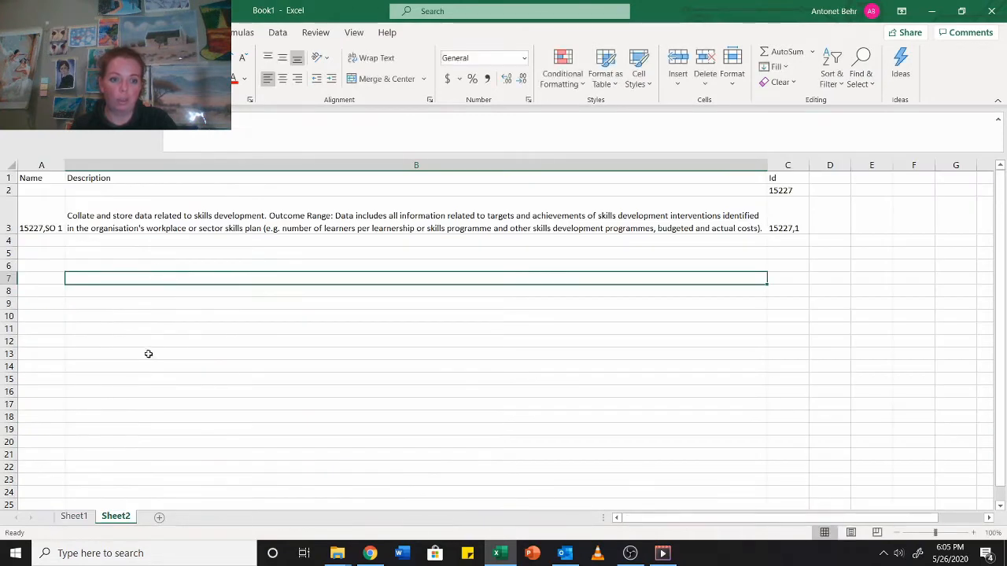
click(129, 326)
click(132, 315)
key(ctrl+v)
Step: Enter the name "15227, SO 2" in A10 and widen column A slightly to fit it
click(44, 311)
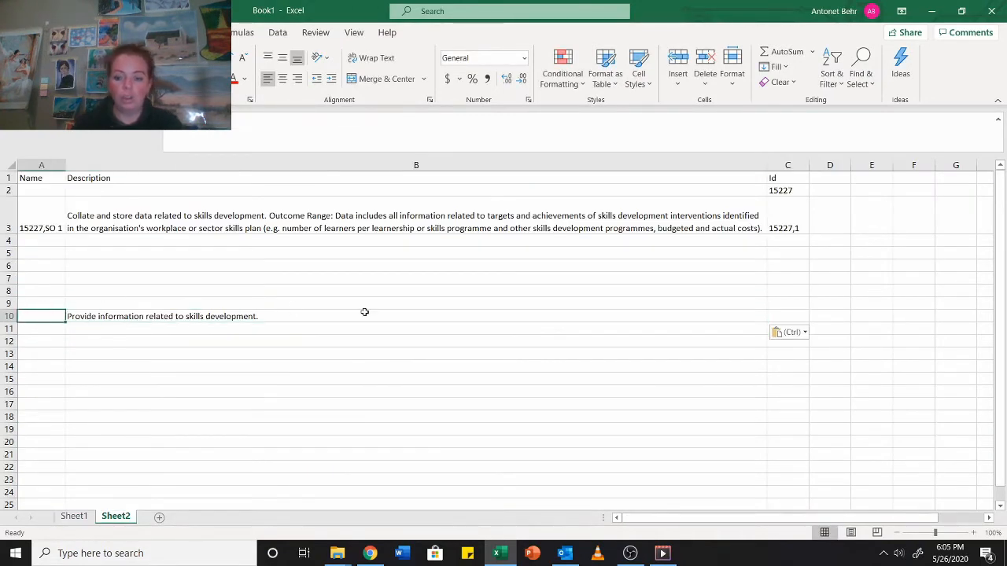
text(15227)
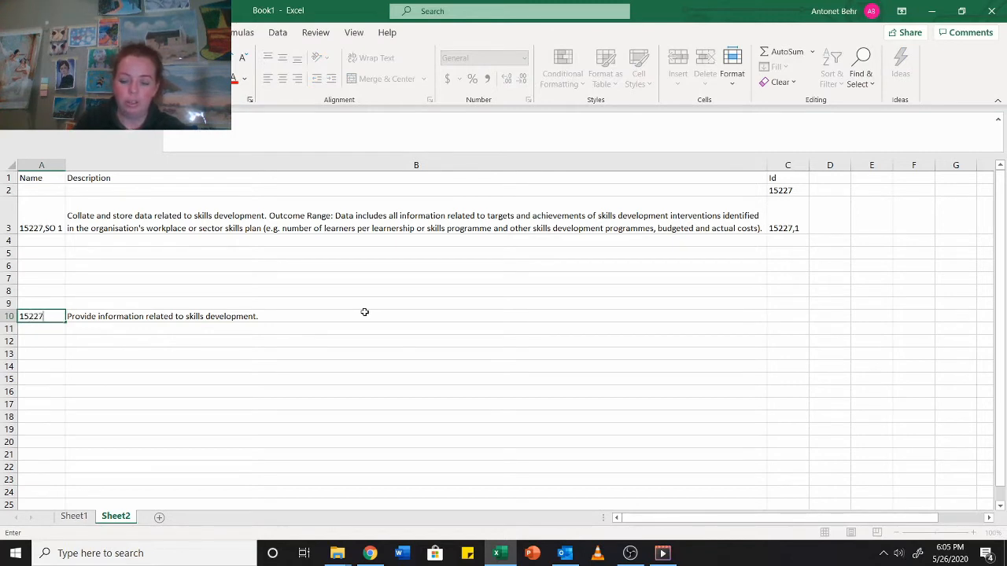
text(, SO 2)
key(Return)
drag(66, 165, 77, 166)
click(506, 339)
key(Up)
key(Up)
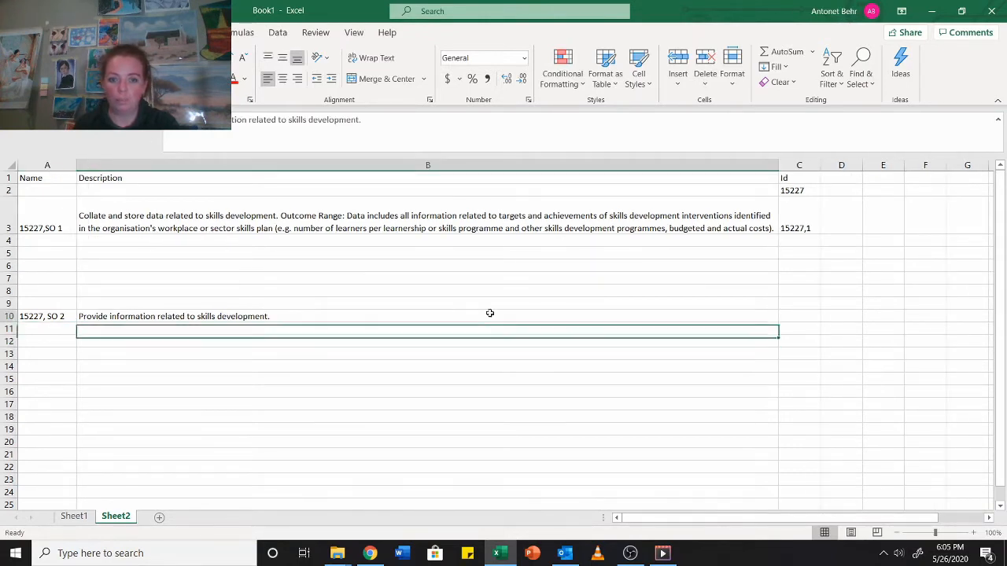
Step: Enter the ID 15227,2 for Specific Outcome 2 in C10
click(797, 317)
text(15227)
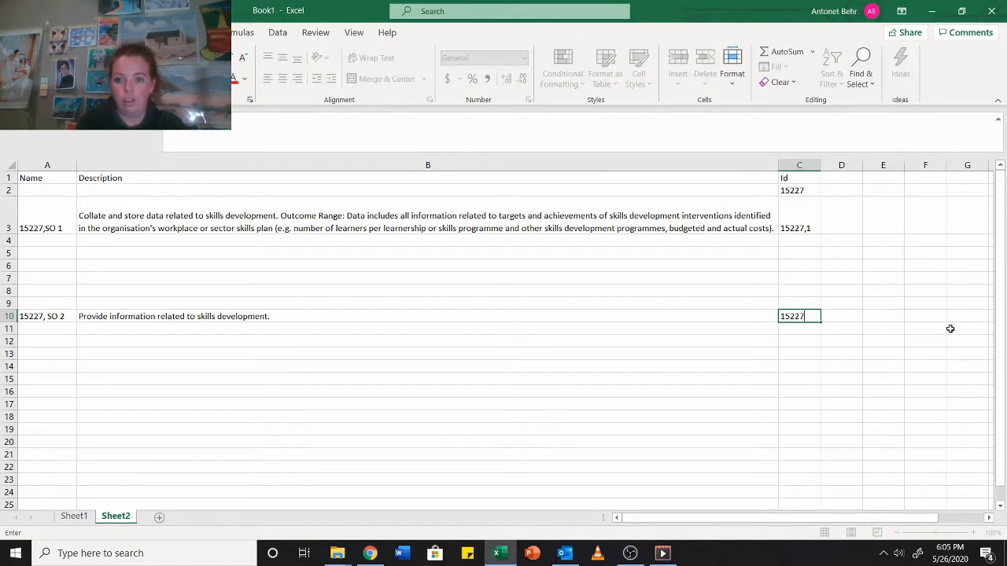
text(,2)
key(Return)
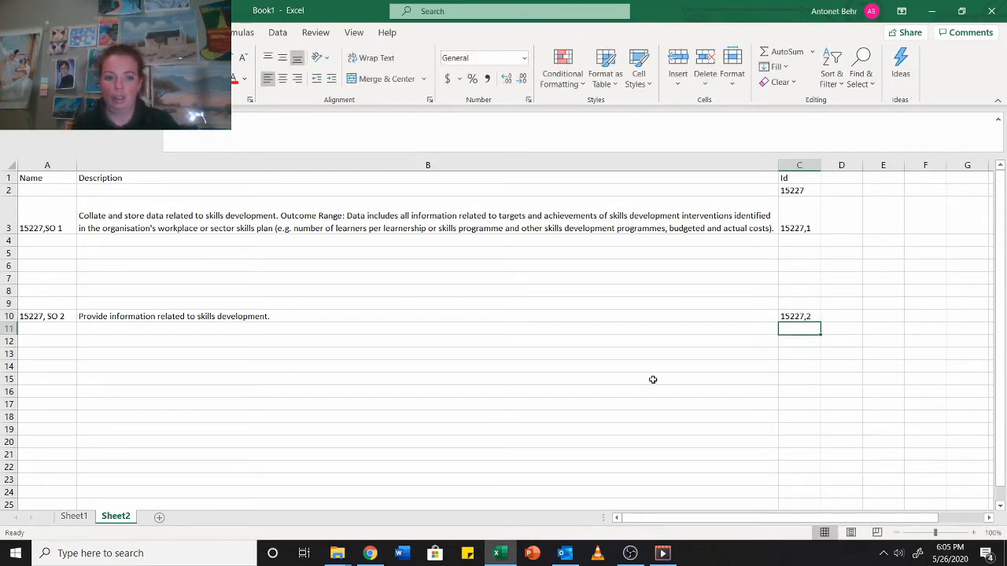
click(566, 381)
click(231, 351)
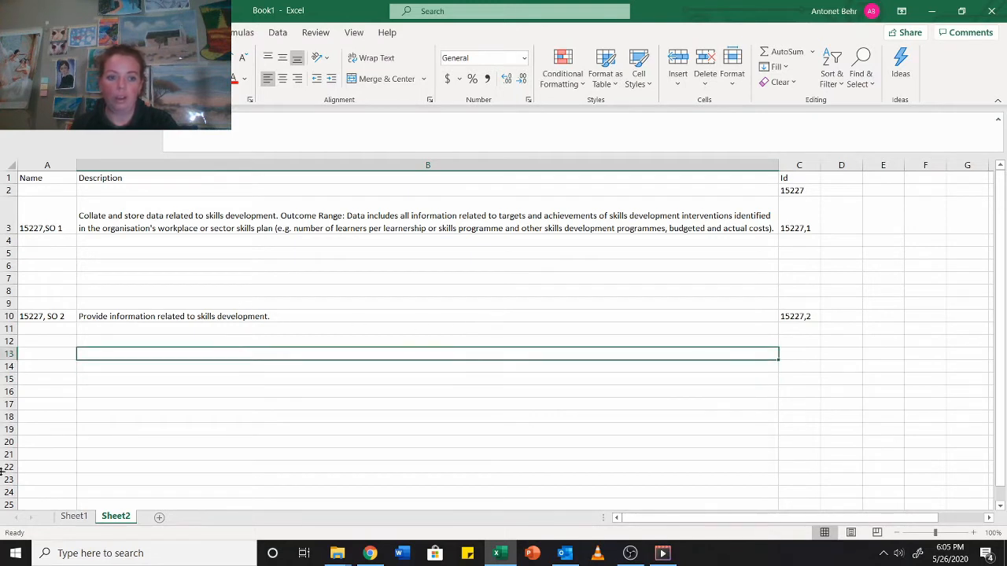
drag(150, 243, 160, 297)
click(160, 380)
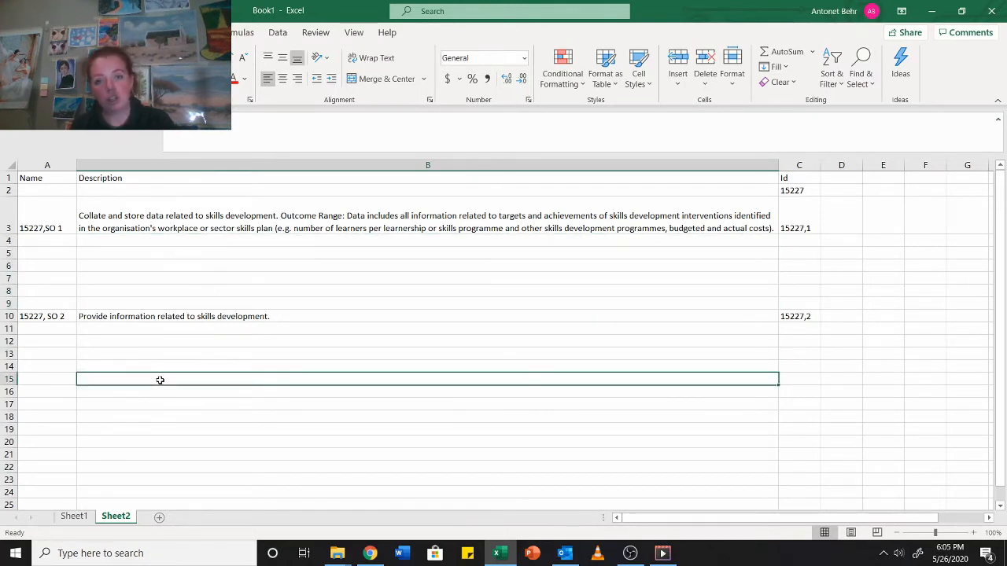
click(75, 517)
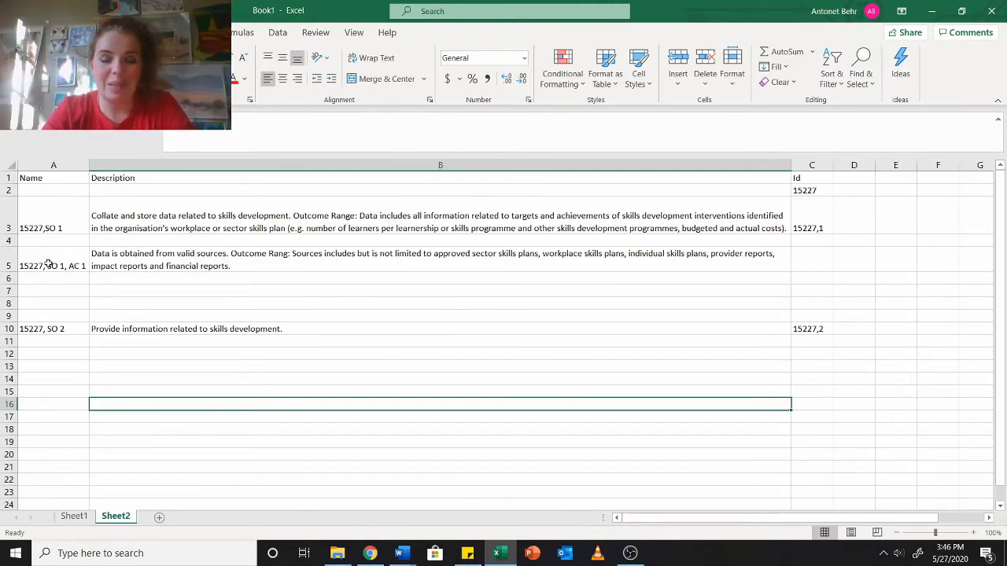
click(49, 264)
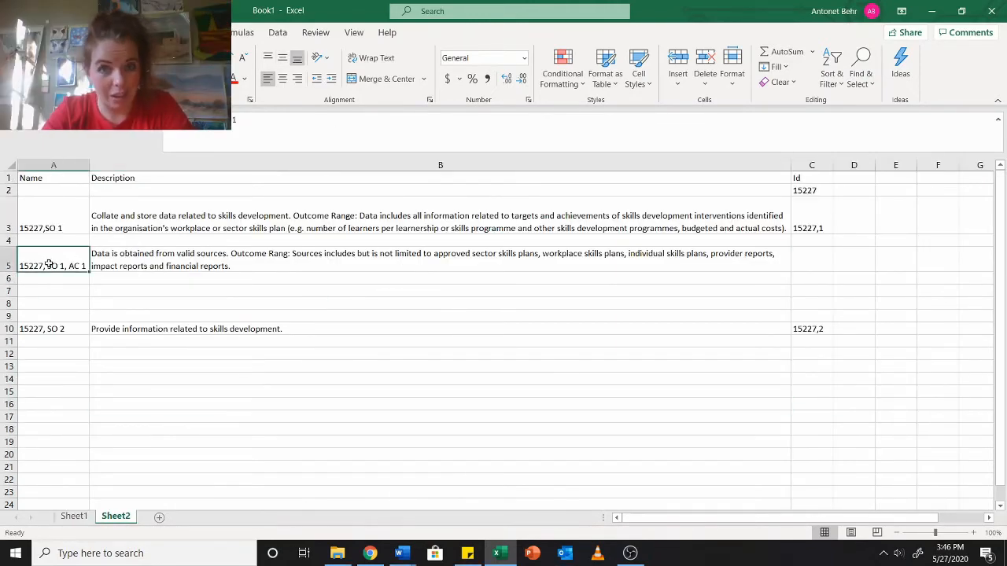
click(130, 266)
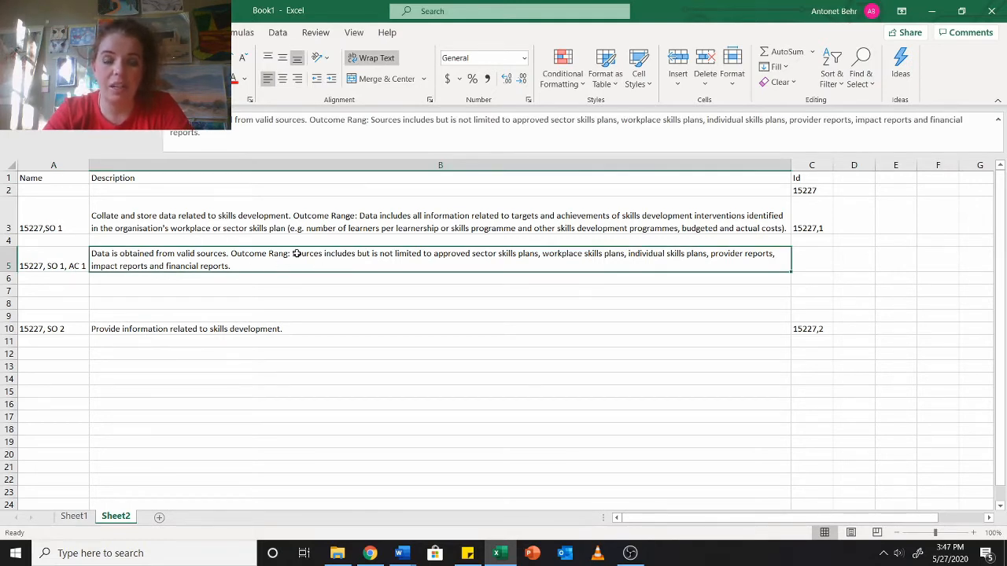
Step: Enter the ID 15227,1,1 in C5 for assessment criterion 1 of Specific Outcome 1
click(811, 266)
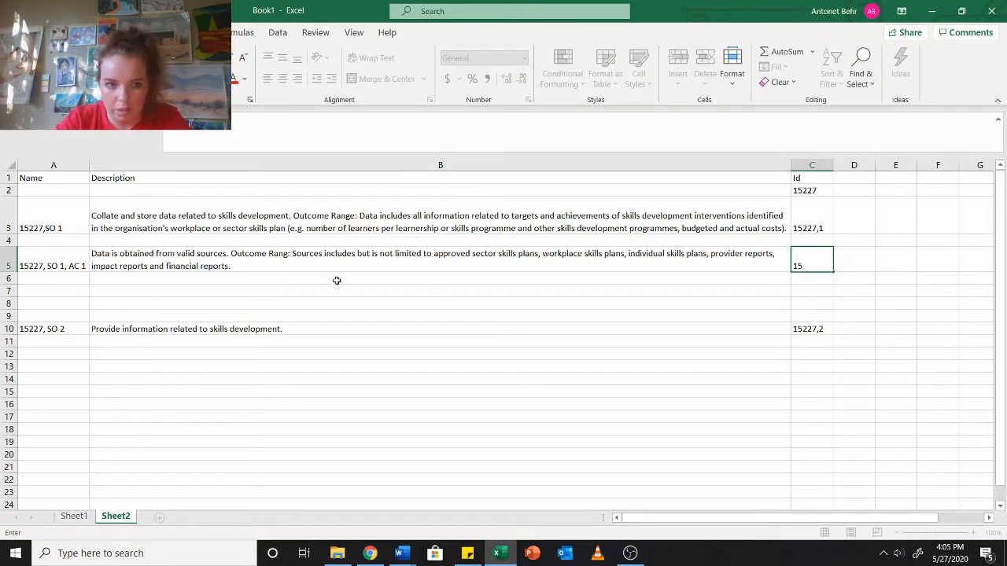
click(41, 265)
click(194, 262)
double_click(805, 258)
text(227,1,1)
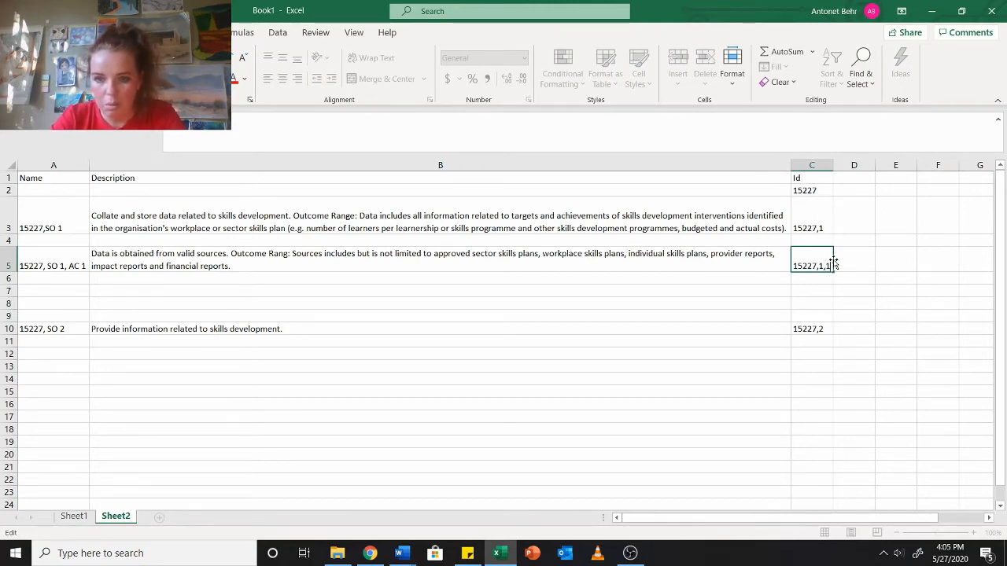
click(63, 265)
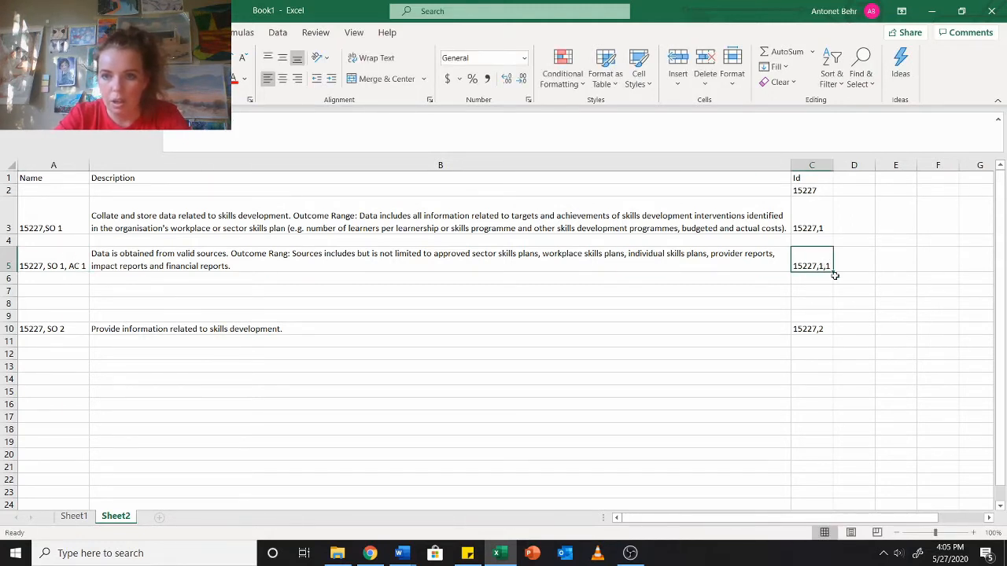
click(830, 303)
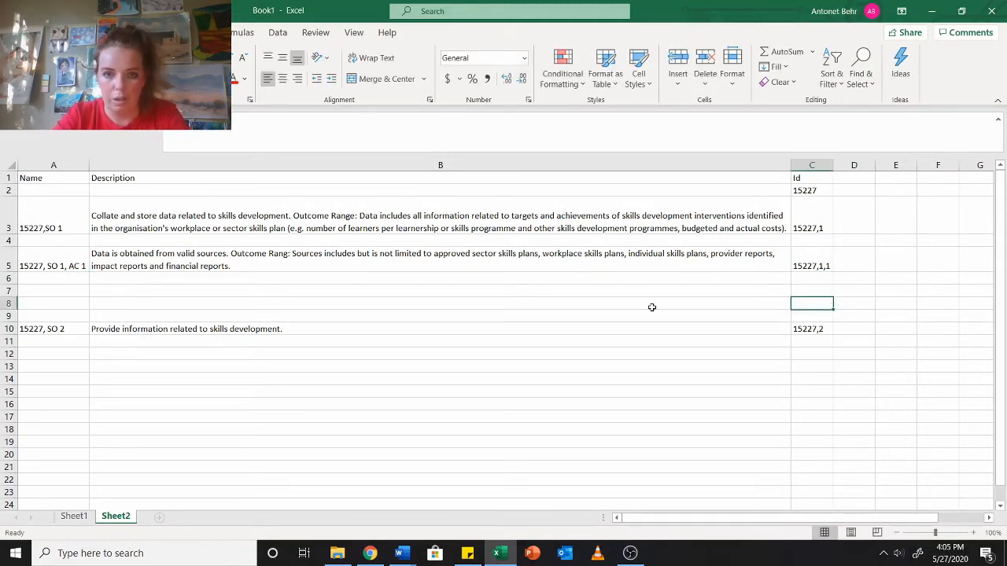
click(652, 306)
Step: Switch to Moodle and start adding a top-level competency directly under the 15227 framework
click(370, 553)
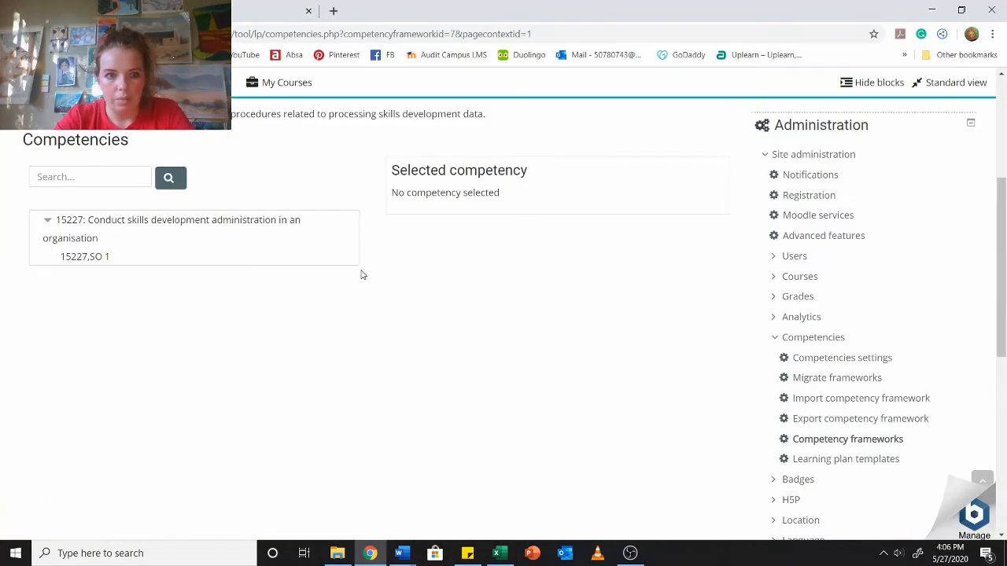
click(76, 392)
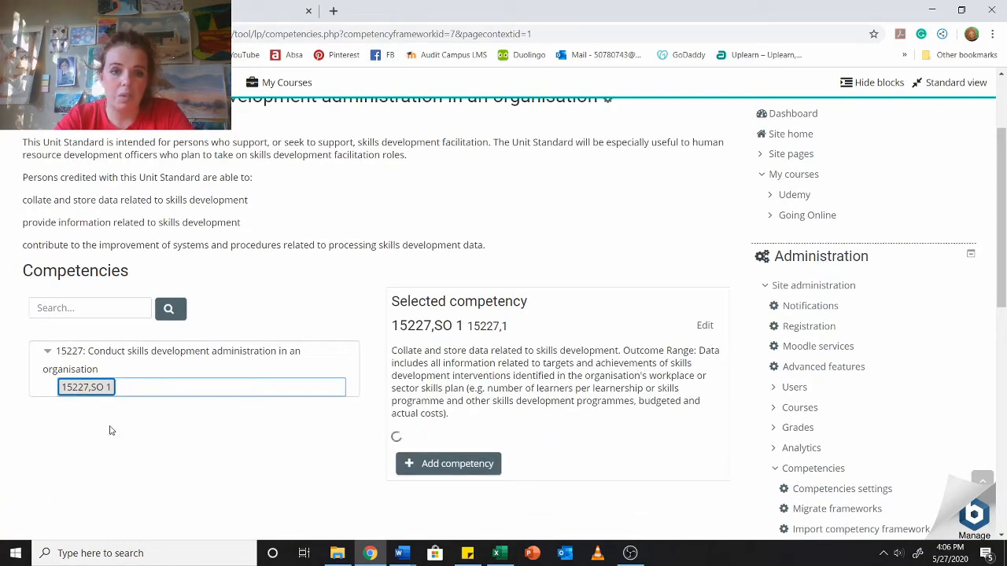
click(131, 355)
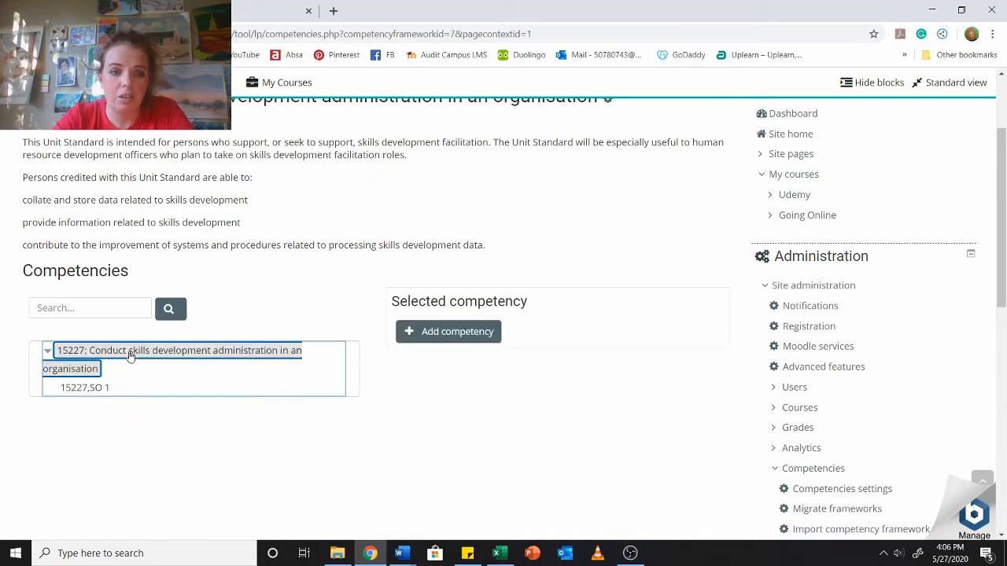
click(450, 338)
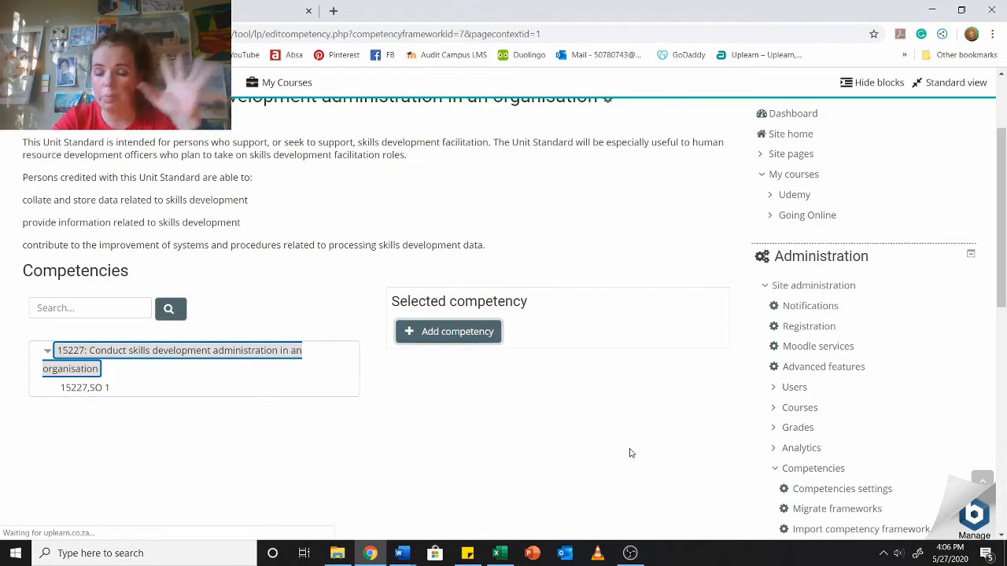
Step: Copy the name "15227, SO 2" from A10 of the Excel sheet into the new Moodle competency's name
click(499, 555)
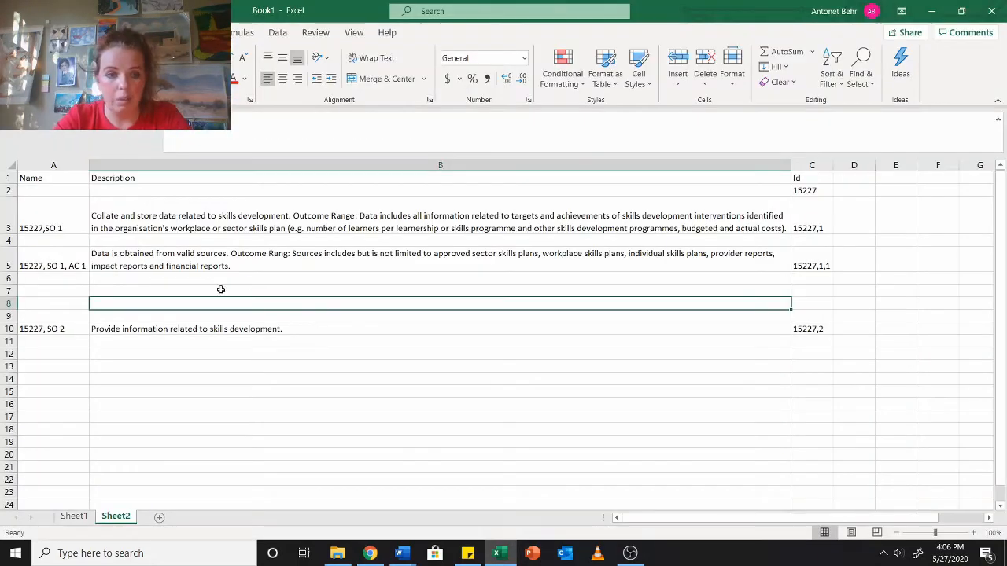
click(142, 329)
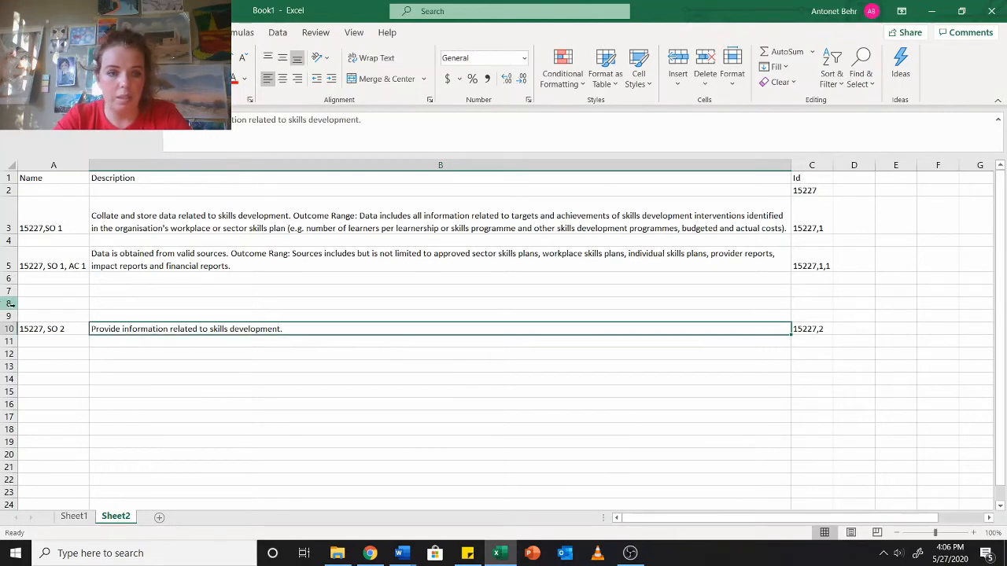
click(71, 329)
double_click(69, 329)
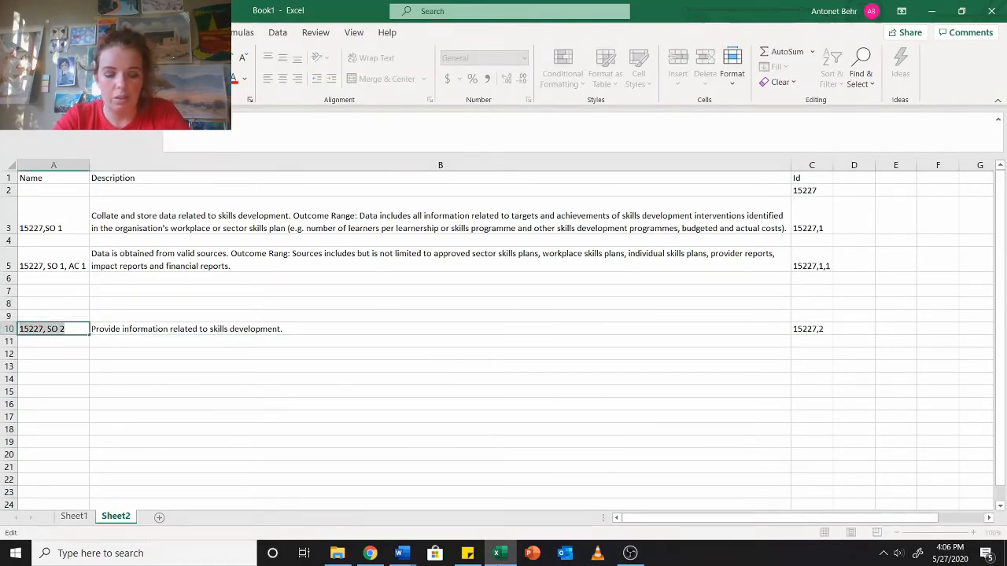
click(369, 553)
click(306, 405)
text(15227, SO 2)
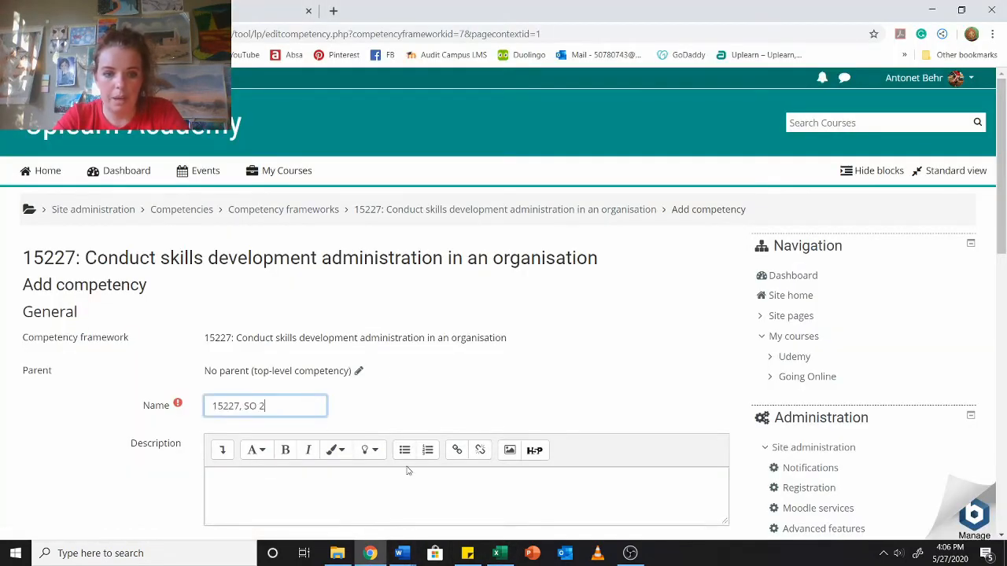
Step: Copy the text "Provide information related to skills development." from B10 in Excel into the Moodle competency's description
click(496, 553)
click(274, 330)
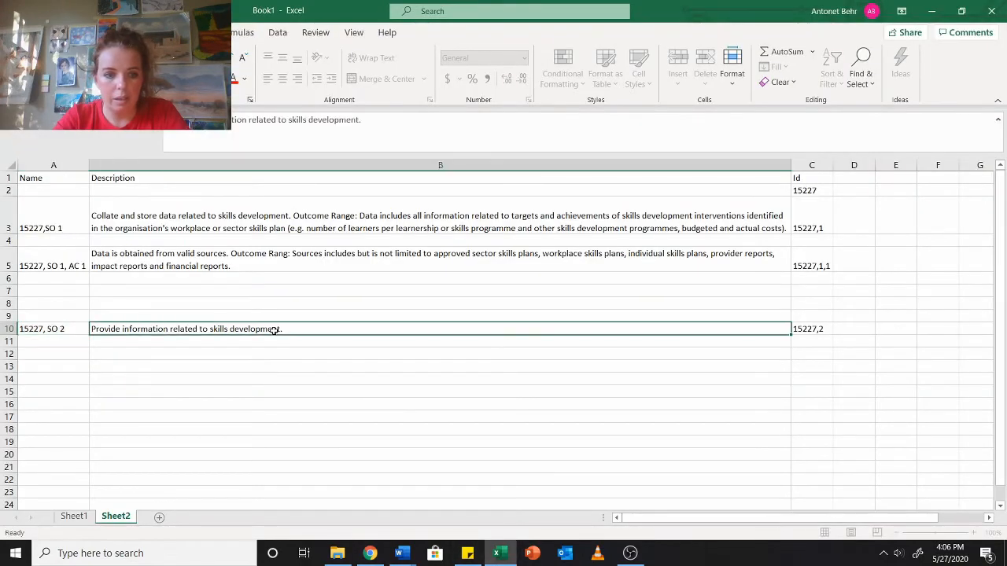
click(386, 137)
key(ctrl+a)
key(ctrl+c)
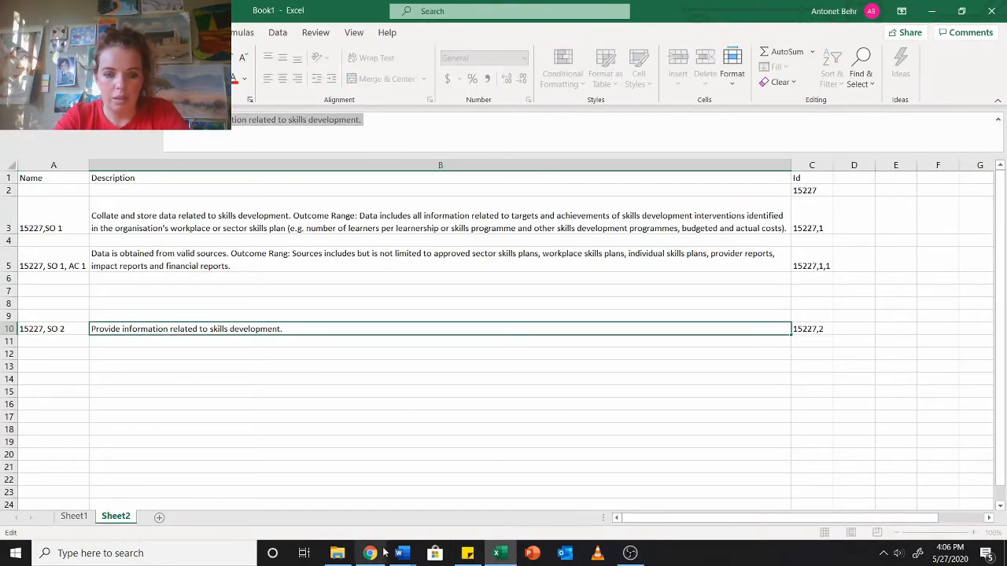
click(383, 553)
scroll(368, 477, down, 3)
click(351, 280)
key(ctrl+v)
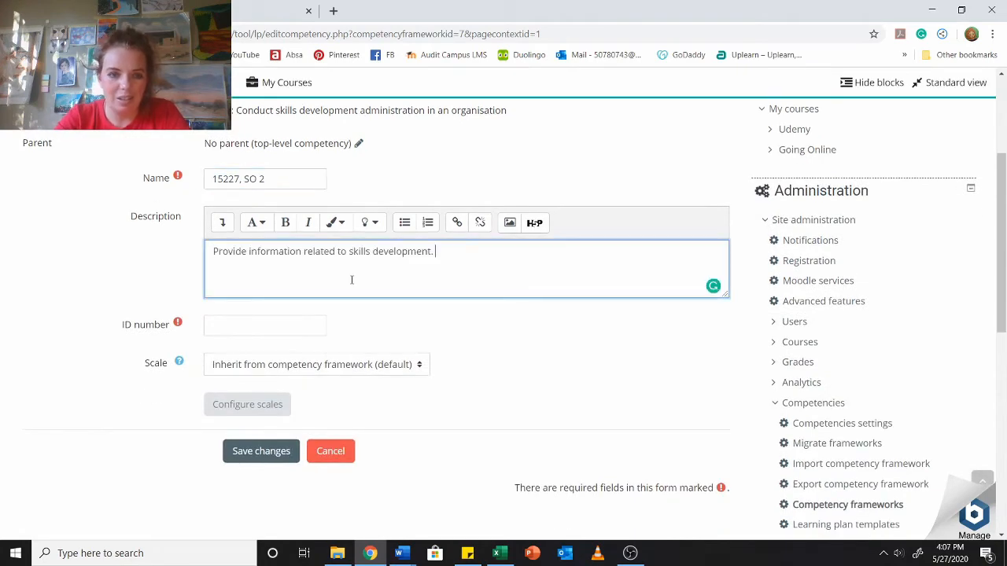
Step: Copy the ID 15227,2 from C10 in Excel into the Moodle competency's ID number and save the competency
click(496, 553)
click(818, 329)
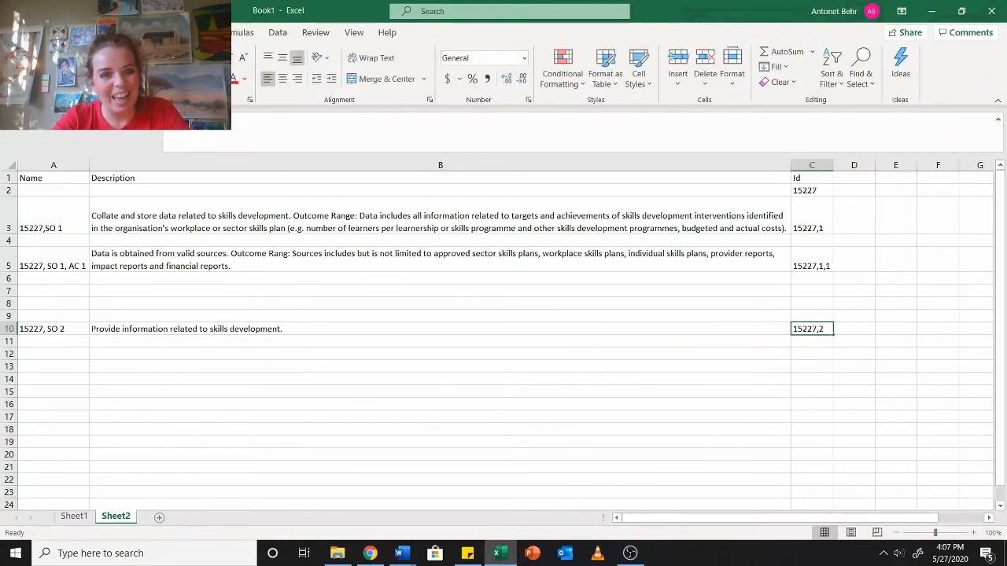
key(ctrl+c)
click(369, 554)
click(261, 318)
key(ctrl+v)
click(480, 405)
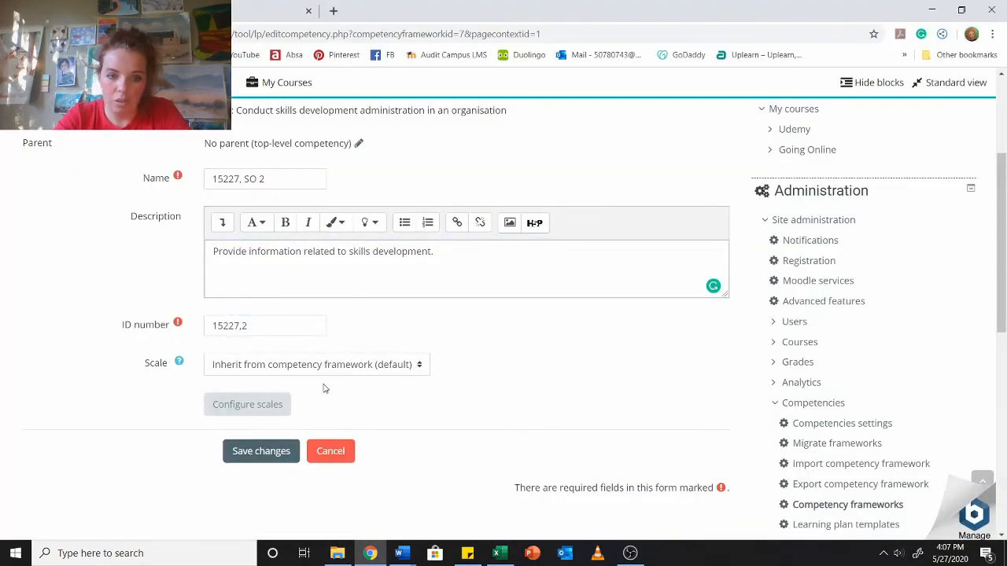
scroll(295, 417, down, 1)
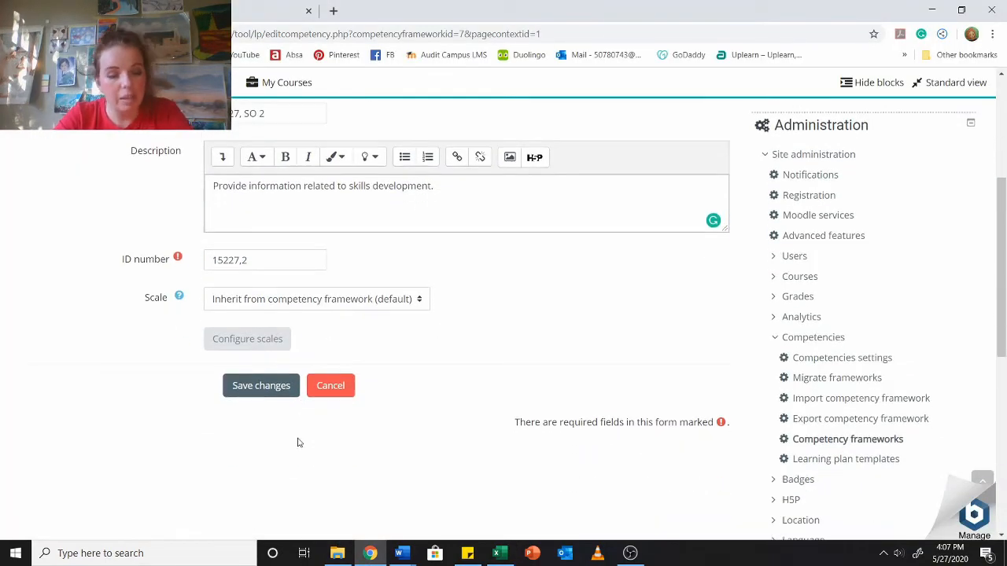
click(276, 398)
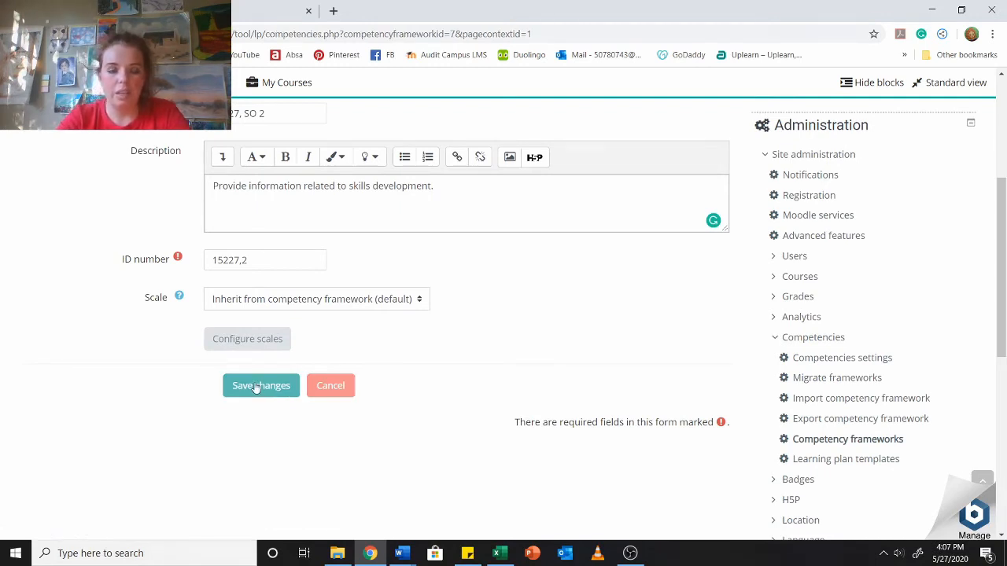
Step: Start a child competency under 15227,SO 1 in Moodle and name it "15227, SO 1, AC 1", copied from A5 in Excel
scroll(247, 415, down, 3)
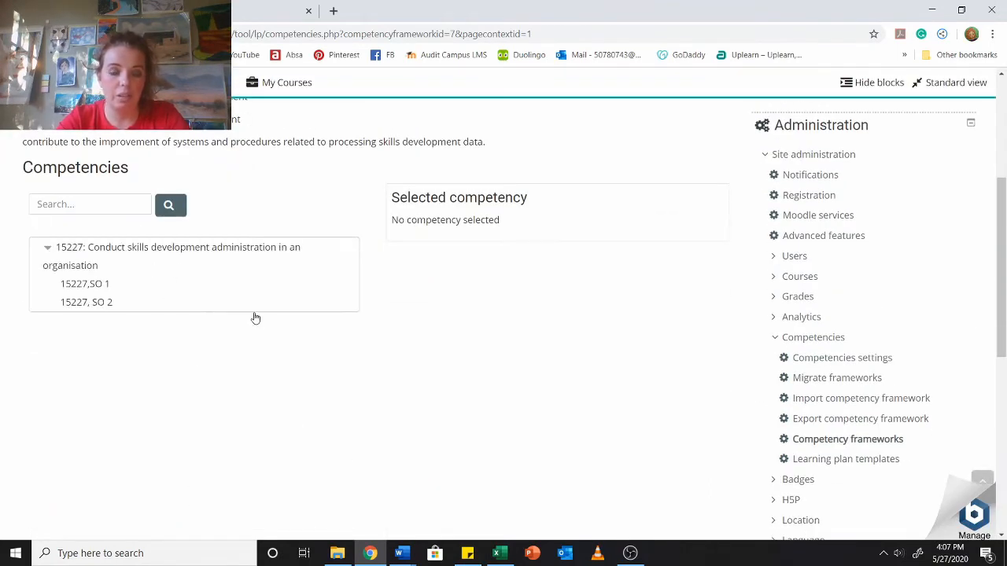
click(75, 286)
click(81, 307)
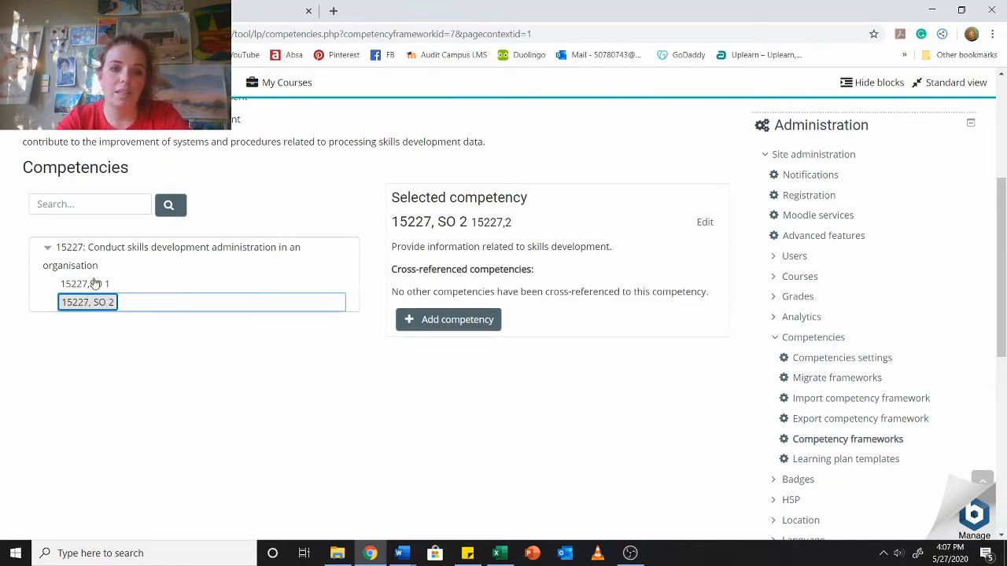
click(95, 284)
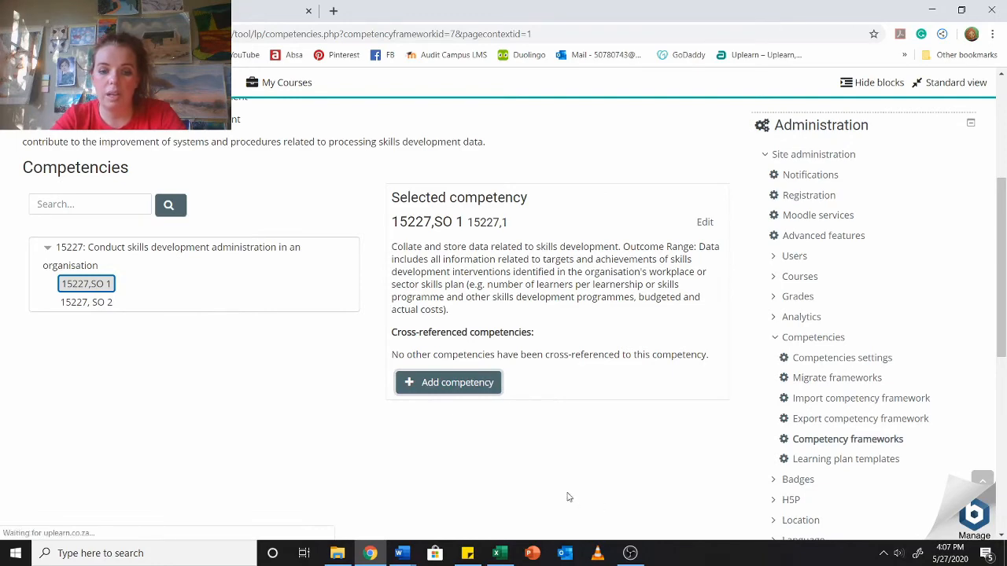
click(501, 553)
click(75, 266)
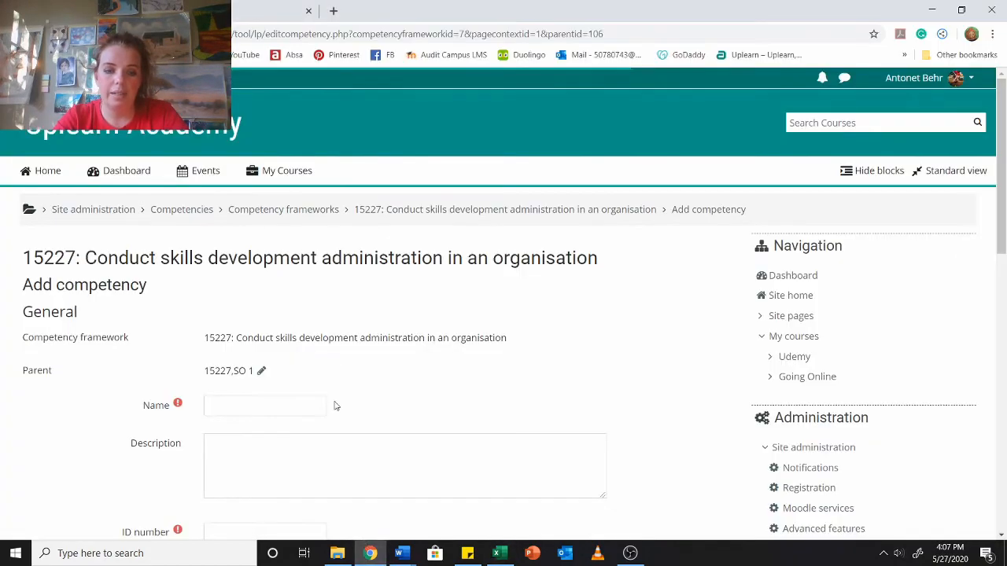
click(370, 553)
click(283, 396)
key(ctrl+v)
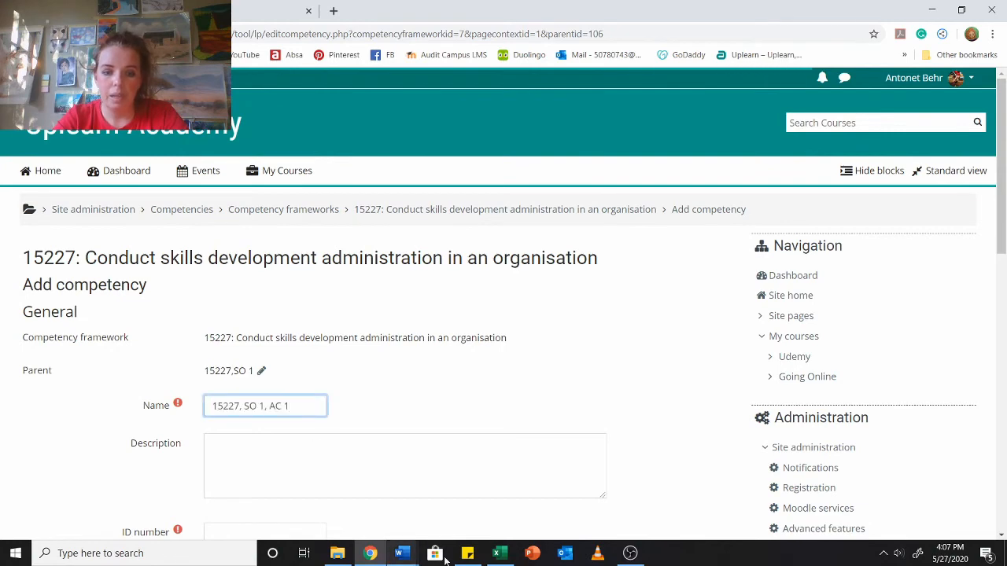
Step: Copy the "Data is obtained from valid sources" text from B5 in Excel into the child competency's description in Moodle
click(496, 553)
click(349, 260)
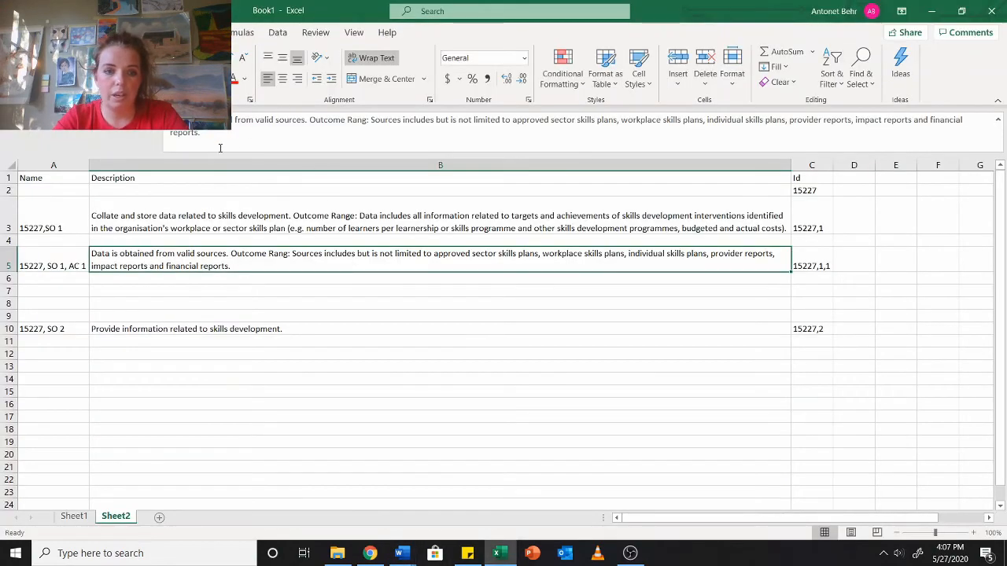
triple_click(267, 119)
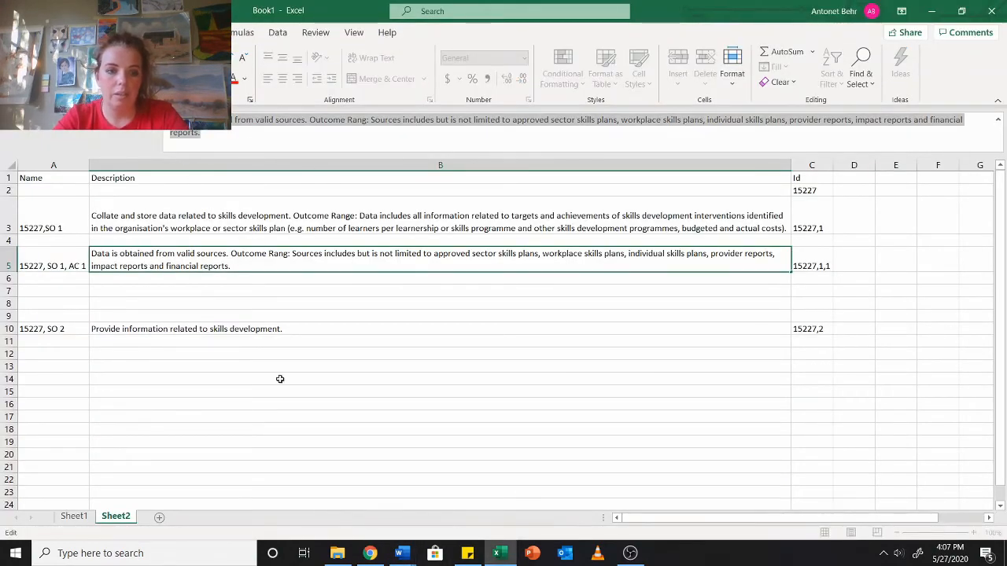
click(369, 554)
scroll(270, 261, down, 3)
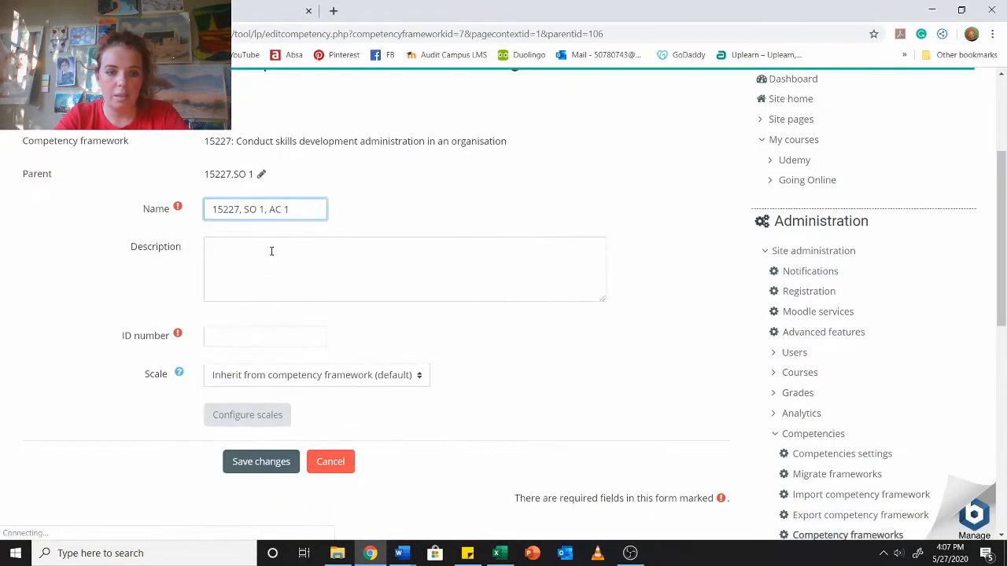
click(272, 254)
key(ctrl+v)
Step: Copy the ID 15227,1,1 from C5 in Excel into the child competency's ID number in Moodle and save it
click(503, 555)
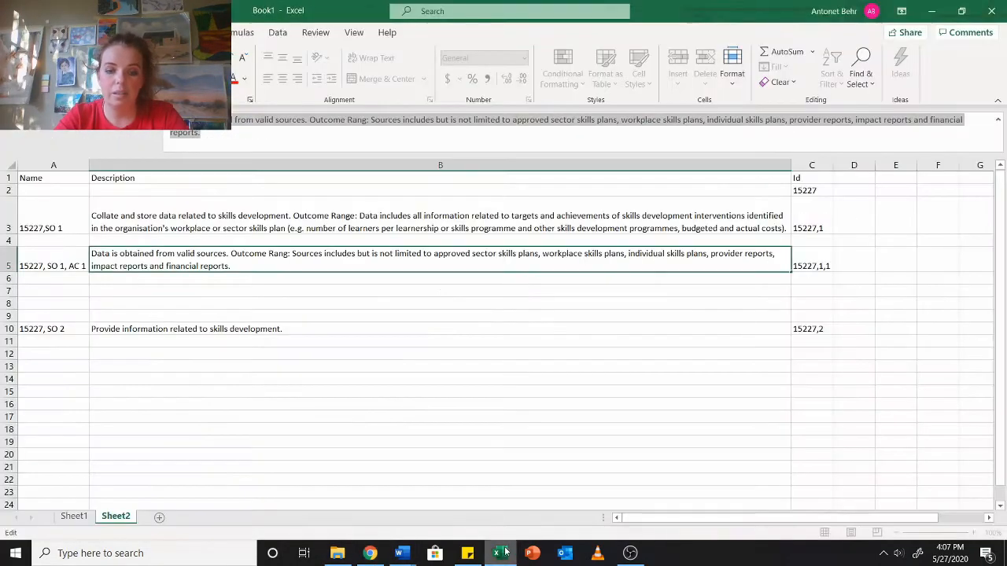
click(799, 258)
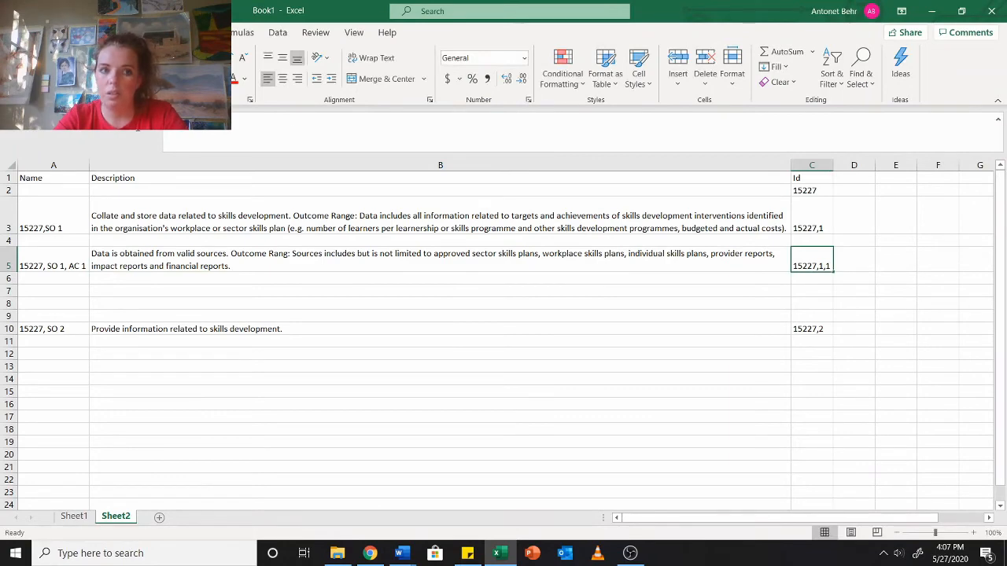
click(124, 134)
click(370, 553)
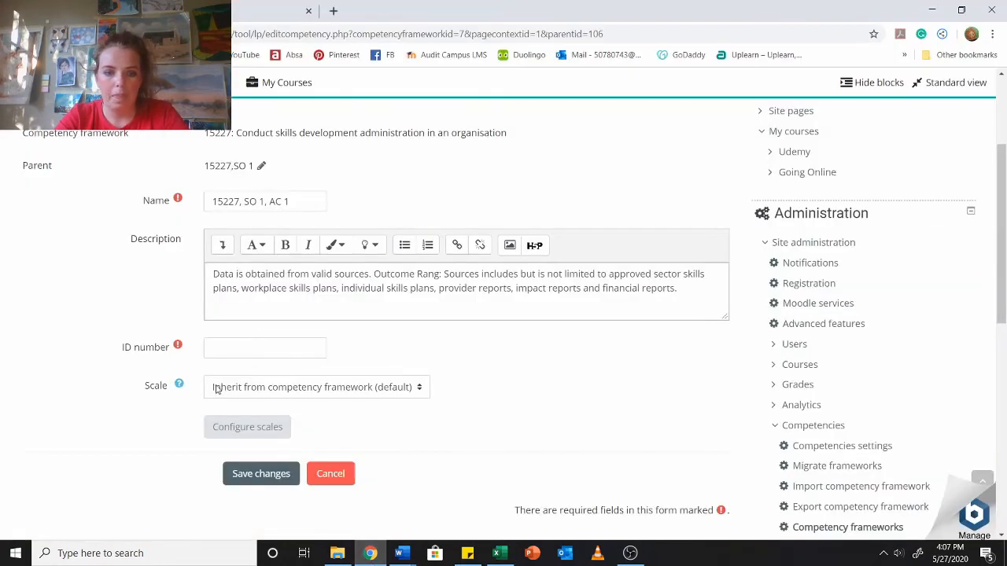
click(227, 349)
key(ctrl+v)
click(280, 481)
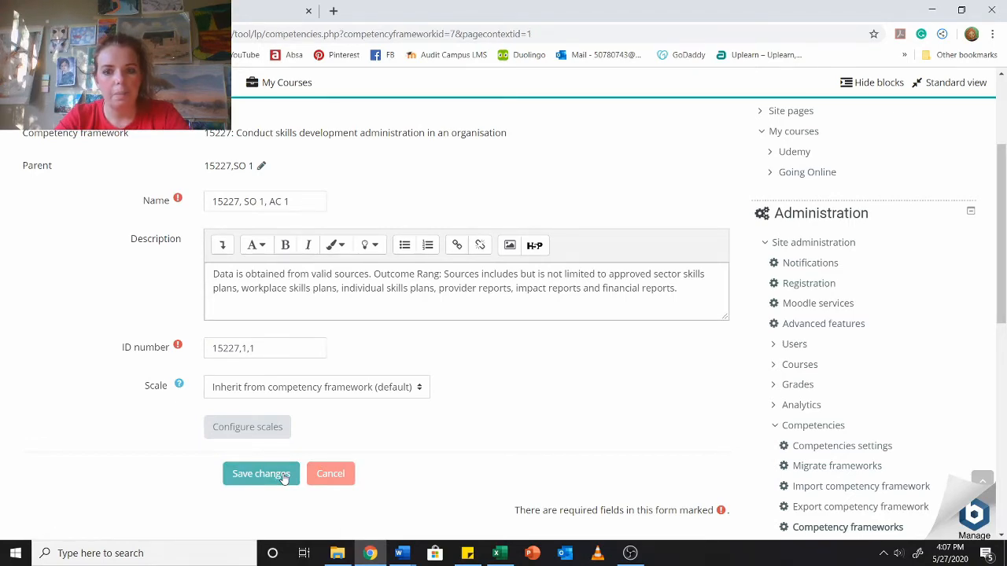
Step: Review the competency tree by toggling the 15227,SO 1 branch, then viewing the framework's root entry and the details of 15227,SO 1
scroll(385, 375, down, 5)
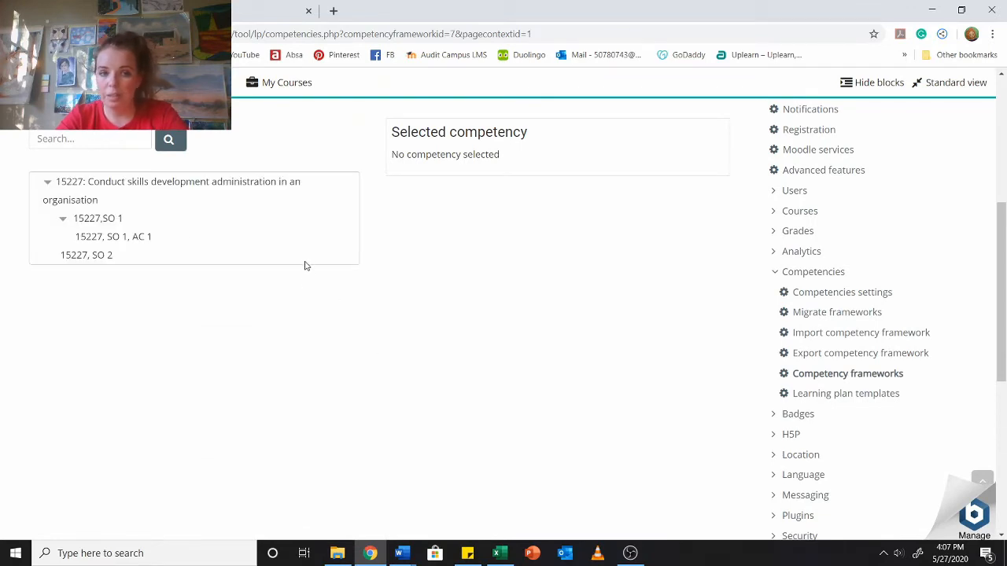
click(63, 218)
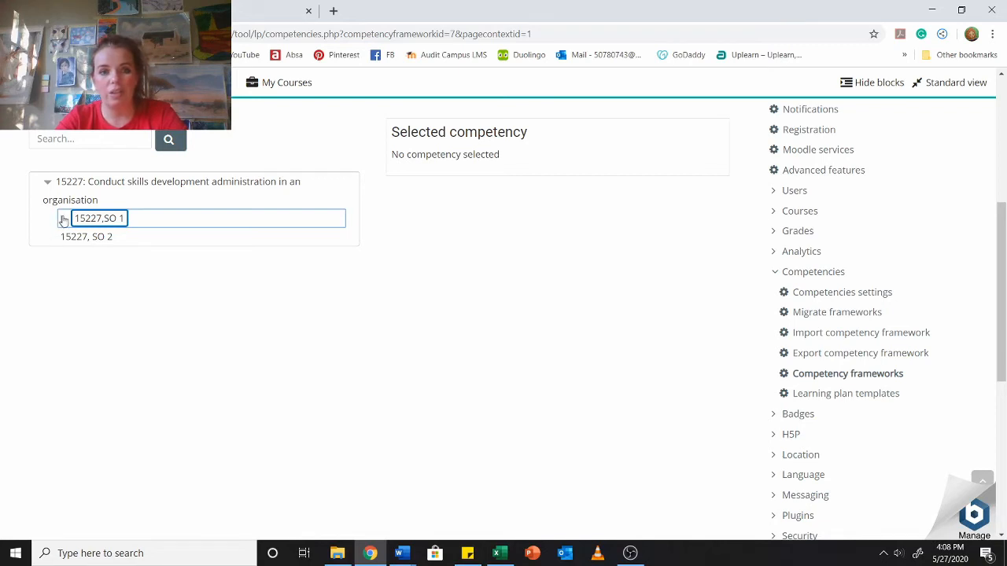
click(63, 218)
click(63, 218)
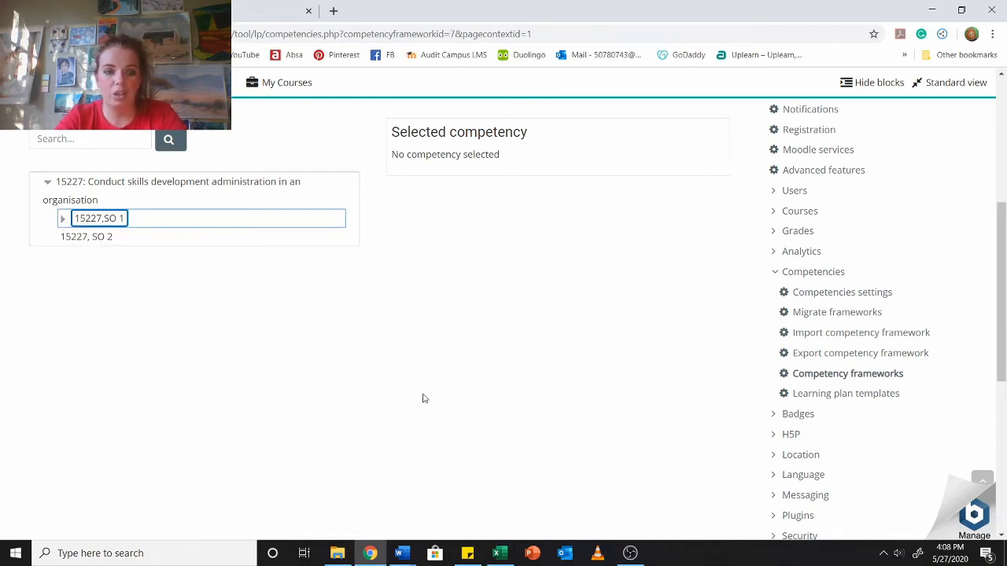
click(185, 185)
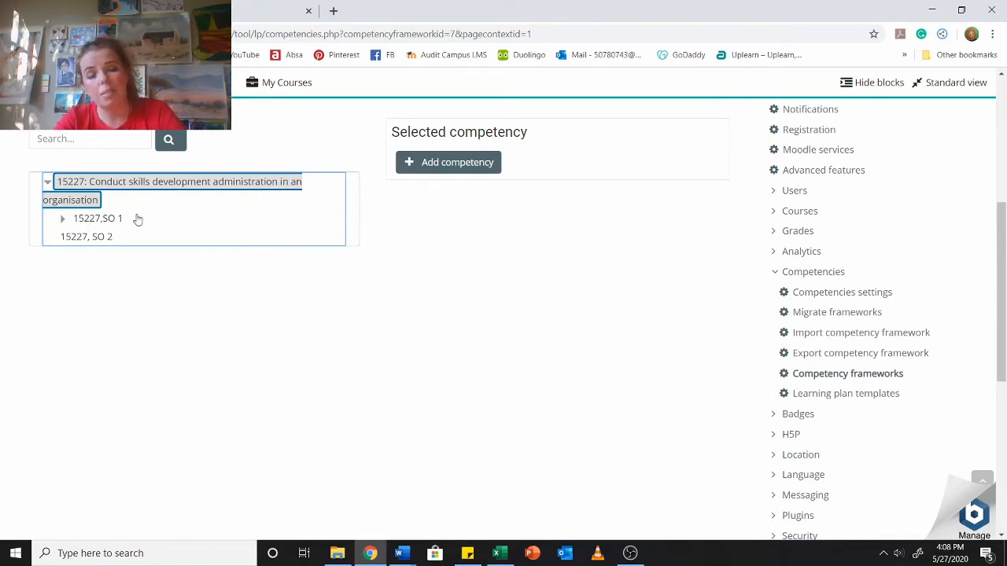
click(113, 316)
click(130, 185)
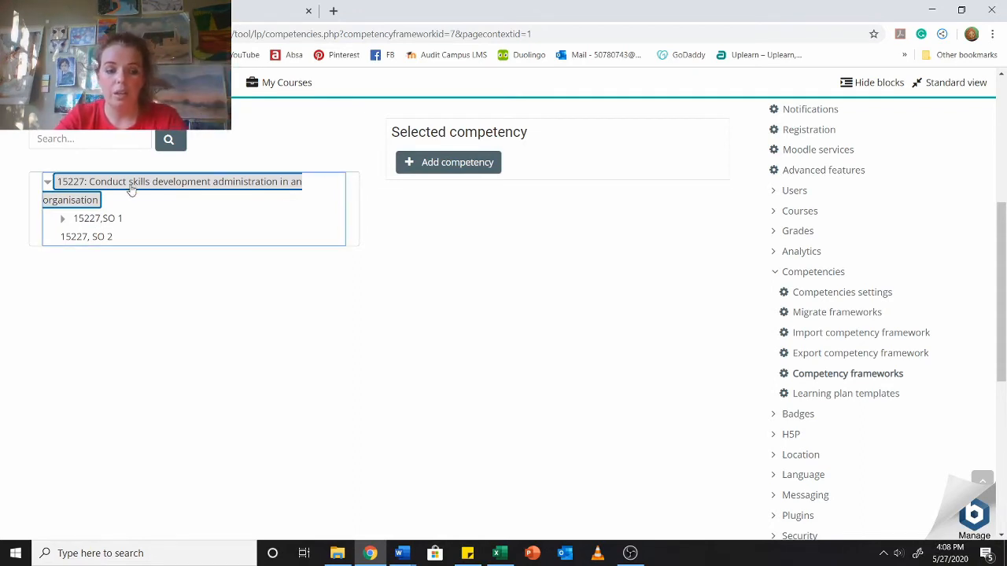
click(100, 220)
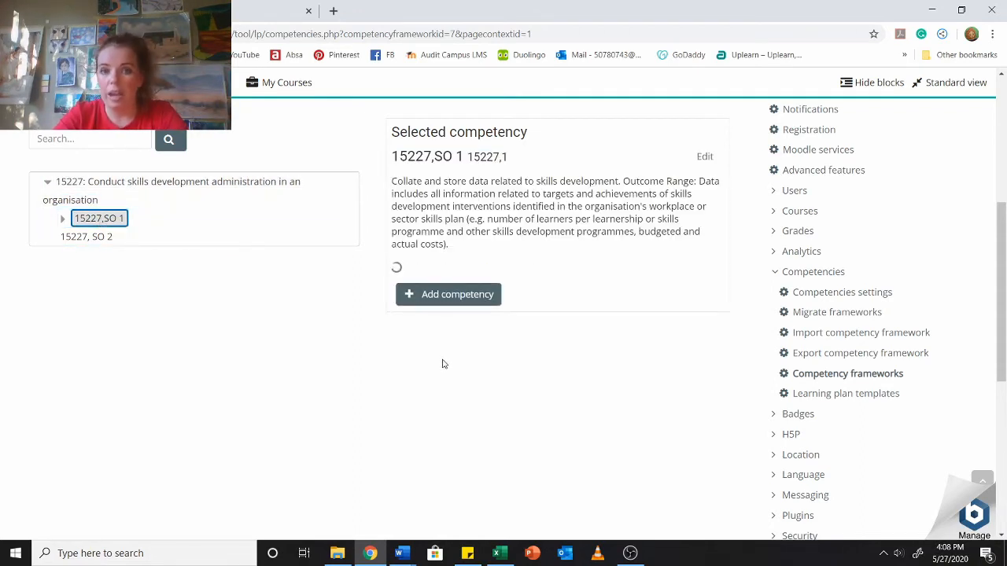
scroll(482, 440, up, 3)
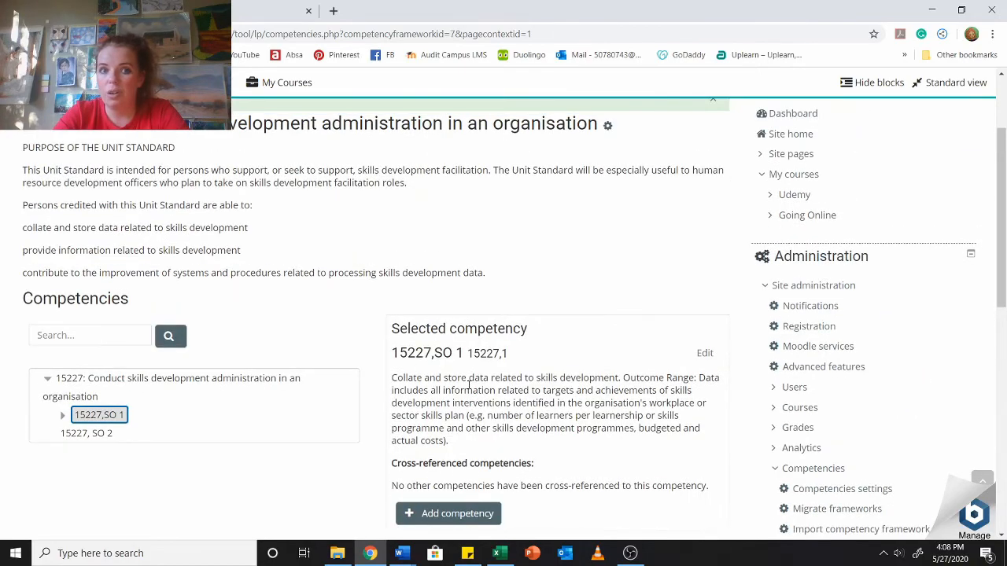
scroll(469, 385, up, 2)
scroll(455, 362, down, 2)
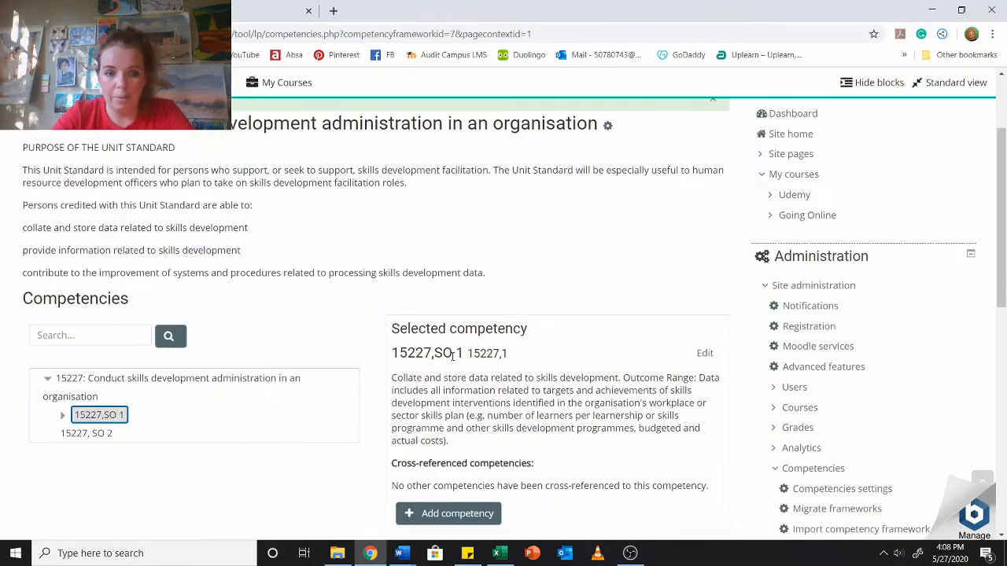
scroll(450, 361, up, 2)
scroll(449, 361, down, 3)
scroll(449, 362, up, 3)
scroll(448, 362, down, 4)
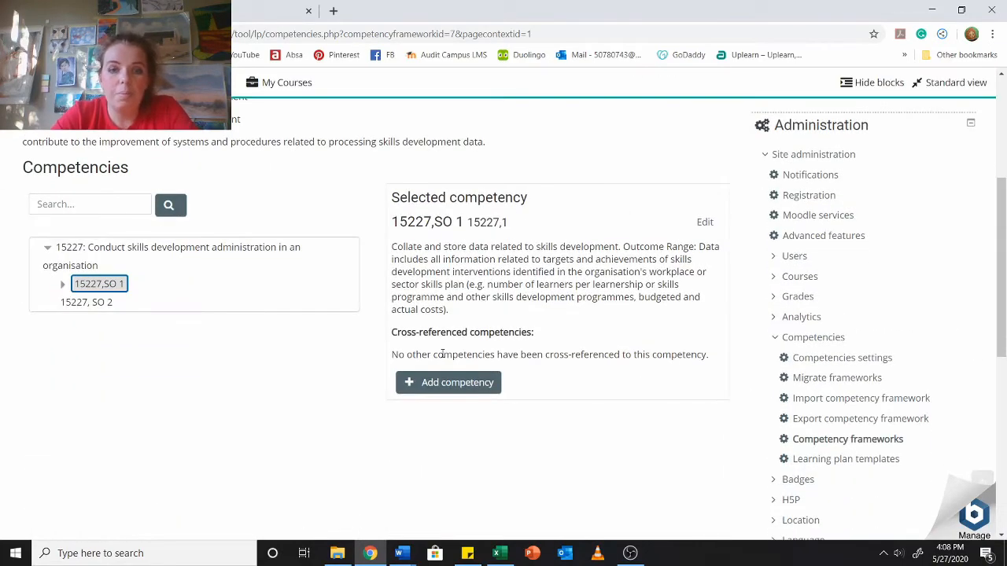
Step: From the competency frameworks list, open 117865, Assist and support learners to manage their learning experiences, and Support Learning Experiance in separate tabs
scroll(435, 349, up, 3)
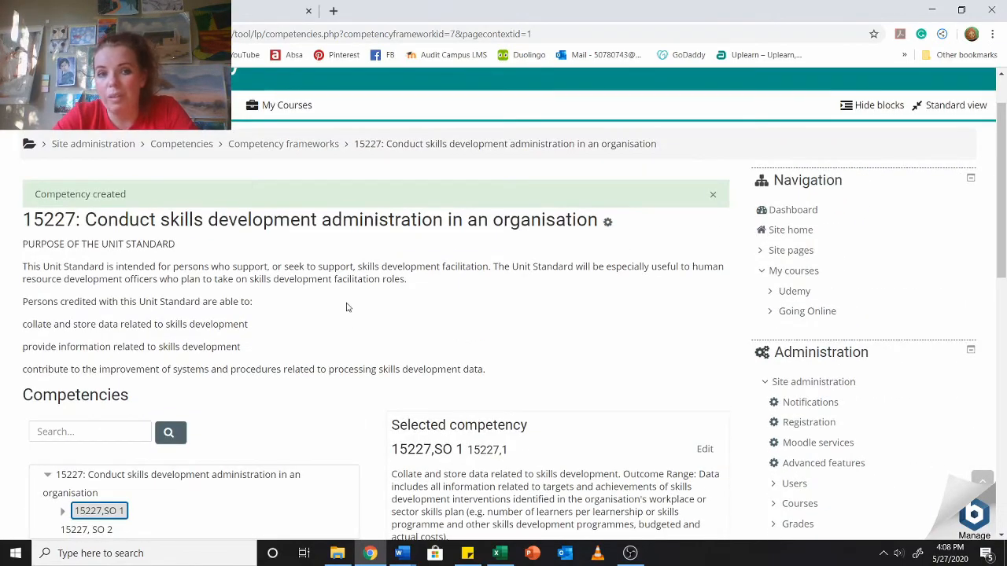
click(307, 149)
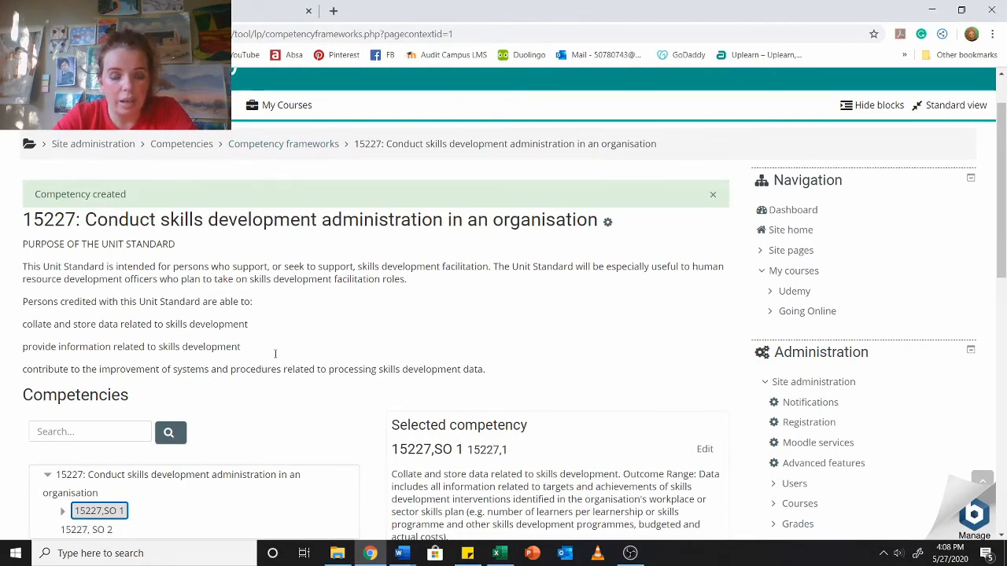
scroll(275, 358, down, 3)
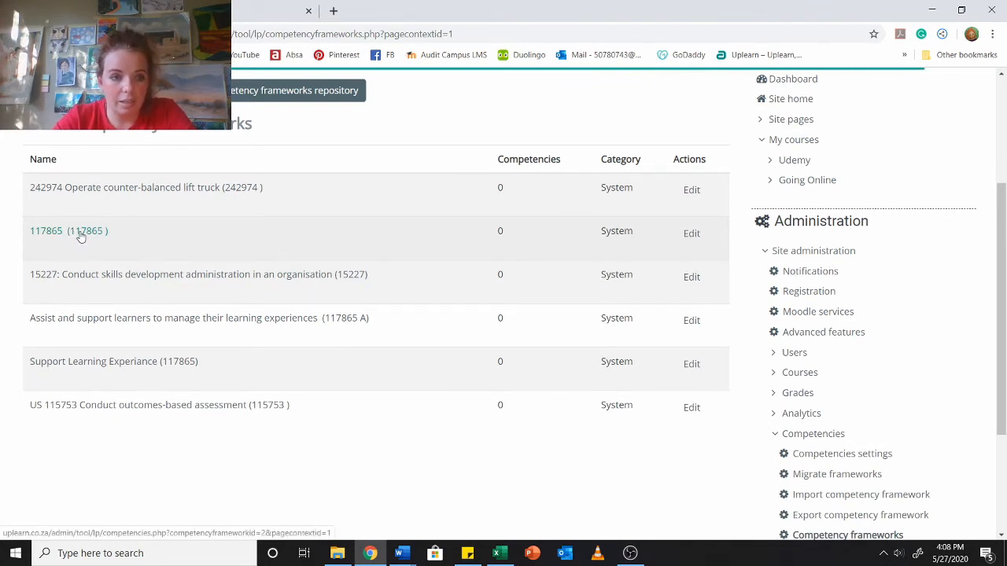
right_click(81, 238)
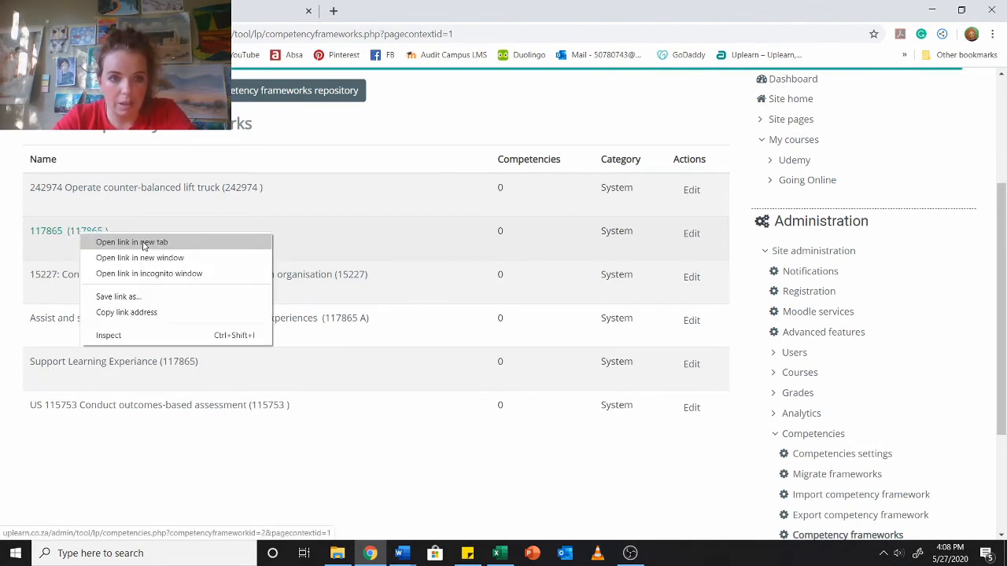
click(126, 243)
right_click(336, 323)
click(385, 329)
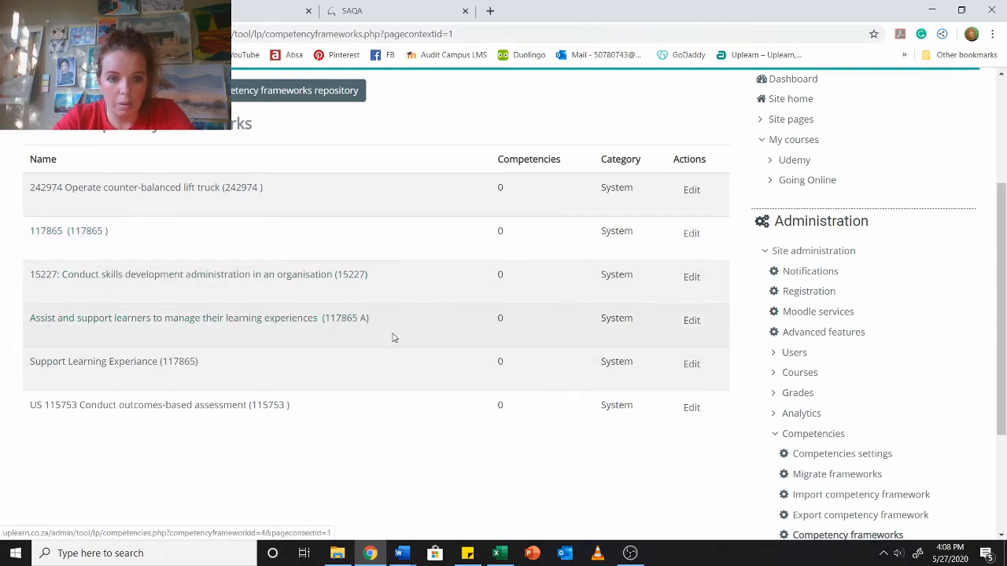
right_click(182, 364)
click(237, 374)
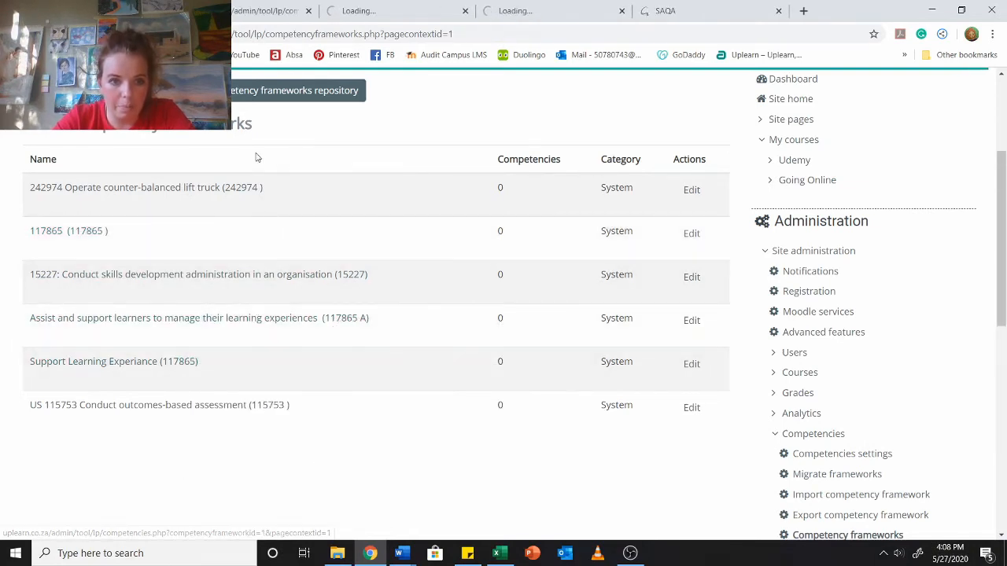
Step: Examine the Assist and support learners framework's tree by toggling its SO 1 branch and viewing the AC 1 and Range details
click(420, 9)
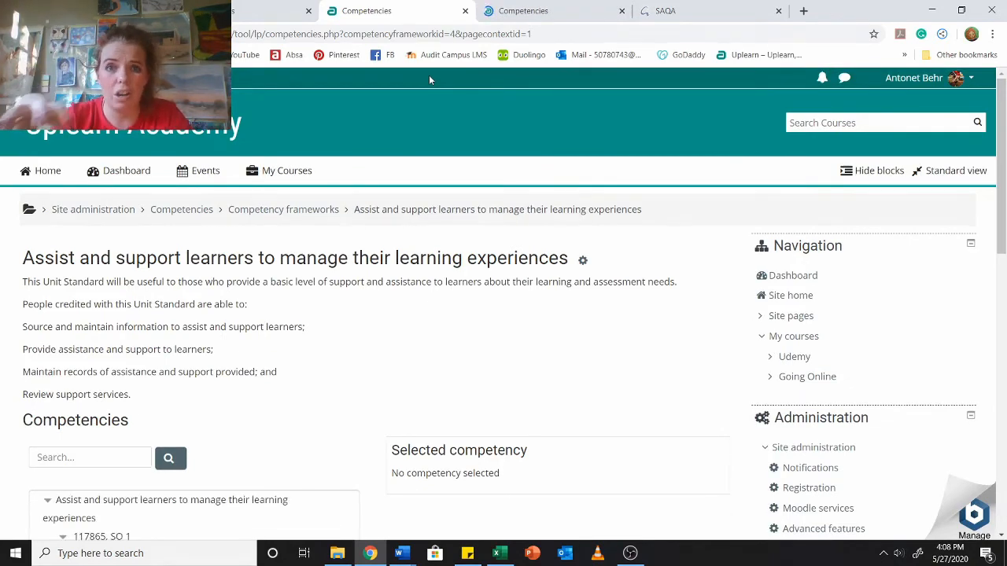
scroll(544, 263, down, 2)
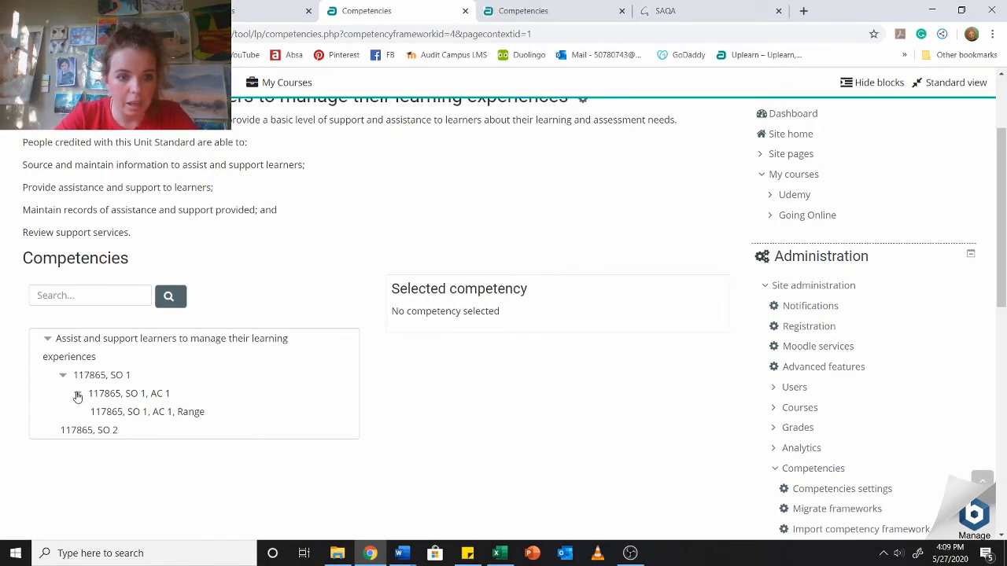
click(78, 395)
click(62, 378)
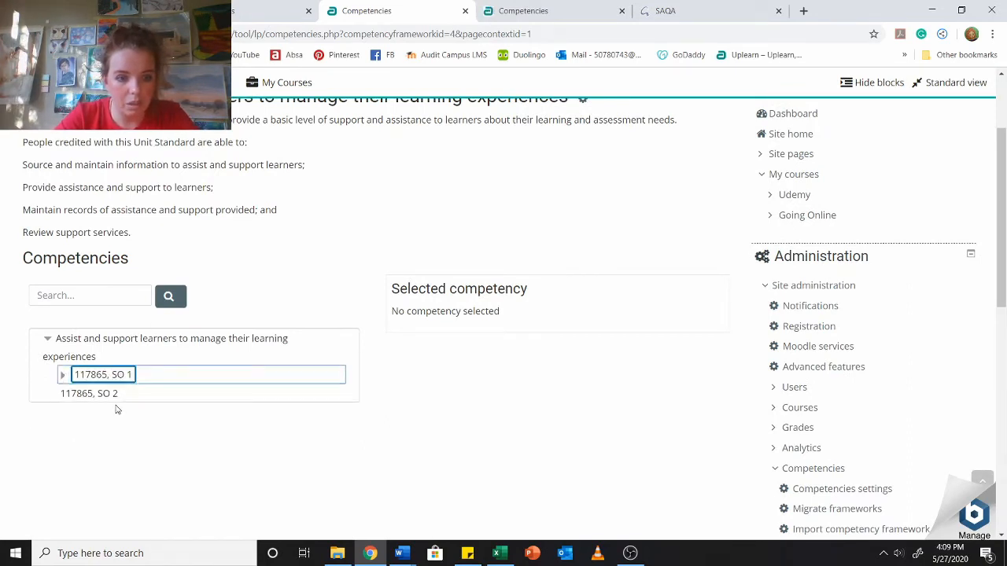
click(62, 377)
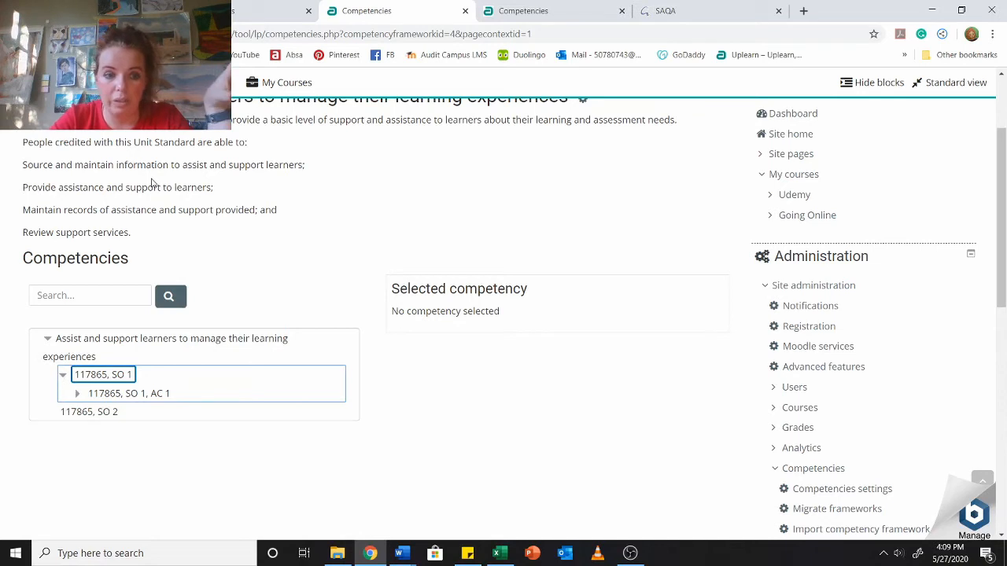
click(78, 395)
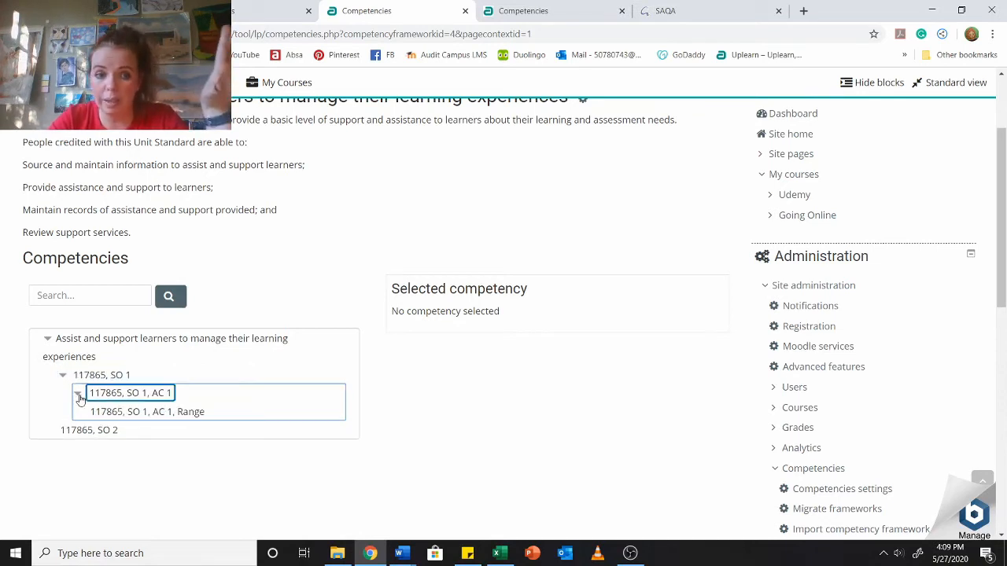
click(146, 397)
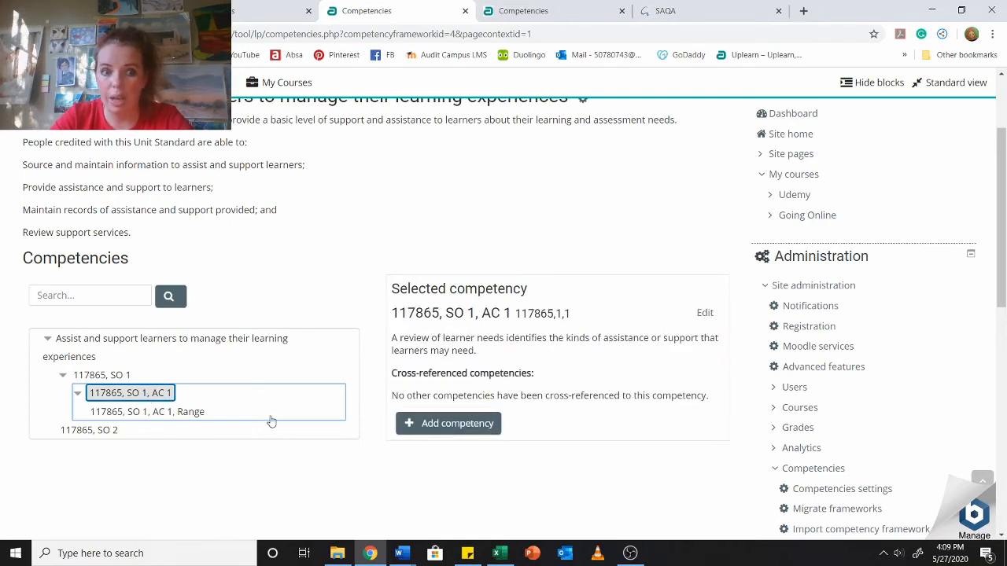
click(180, 417)
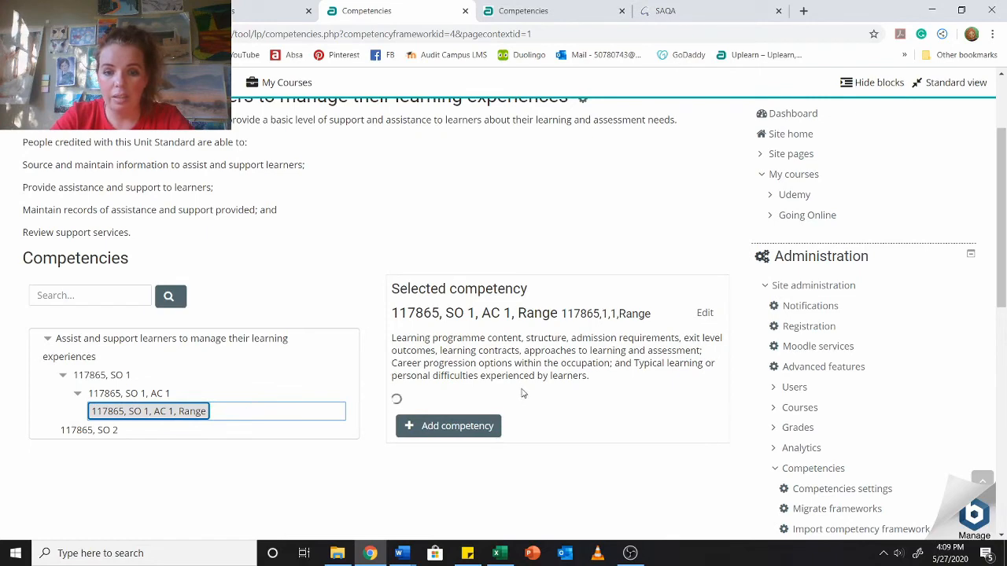
click(636, 557)
click(639, 560)
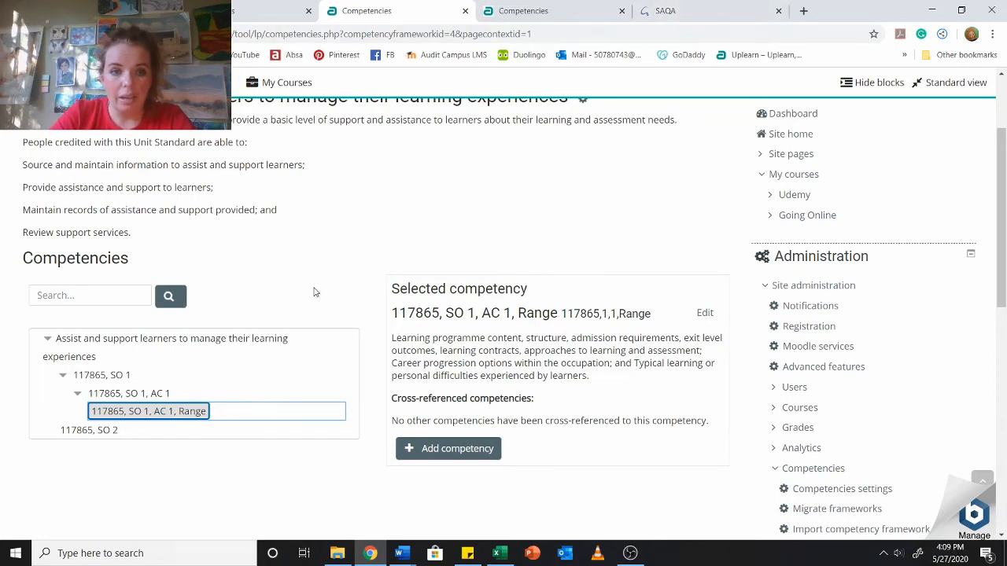
scroll(322, 299, up, 2)
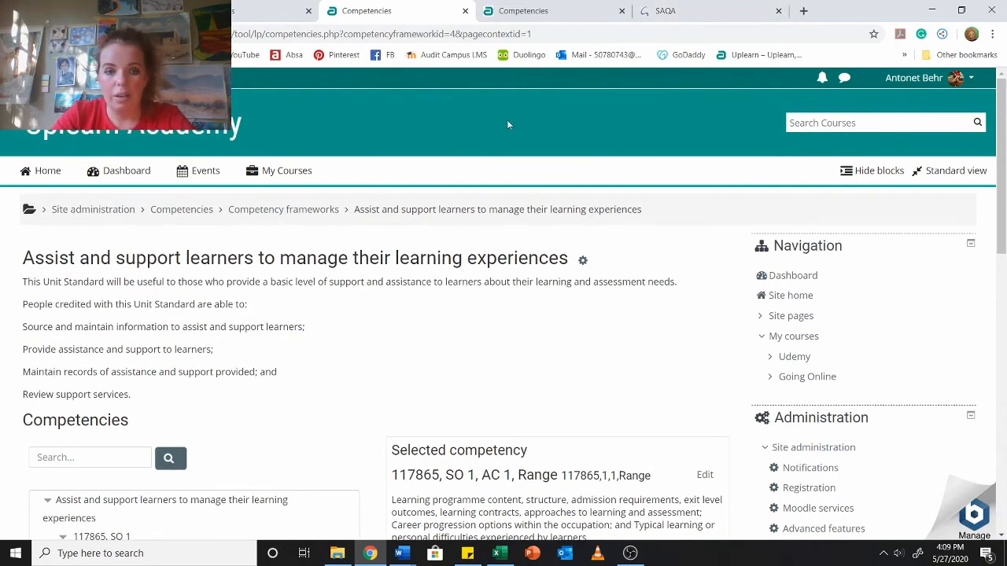
Step: View the short description and competency tree of framework 117865, then switch to the Support Learning Experiance framework
click(257, 6)
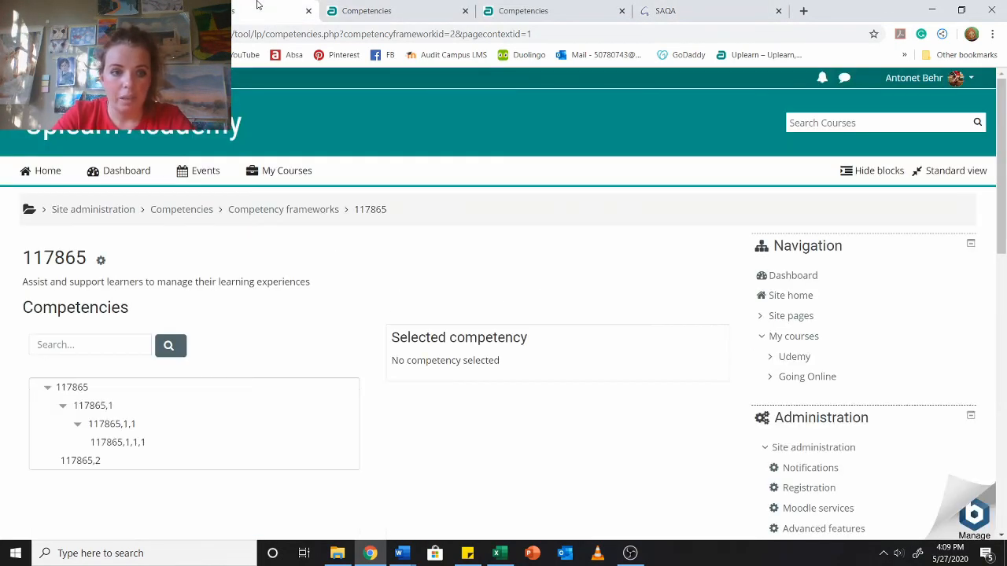
scroll(331, 236, down, 1)
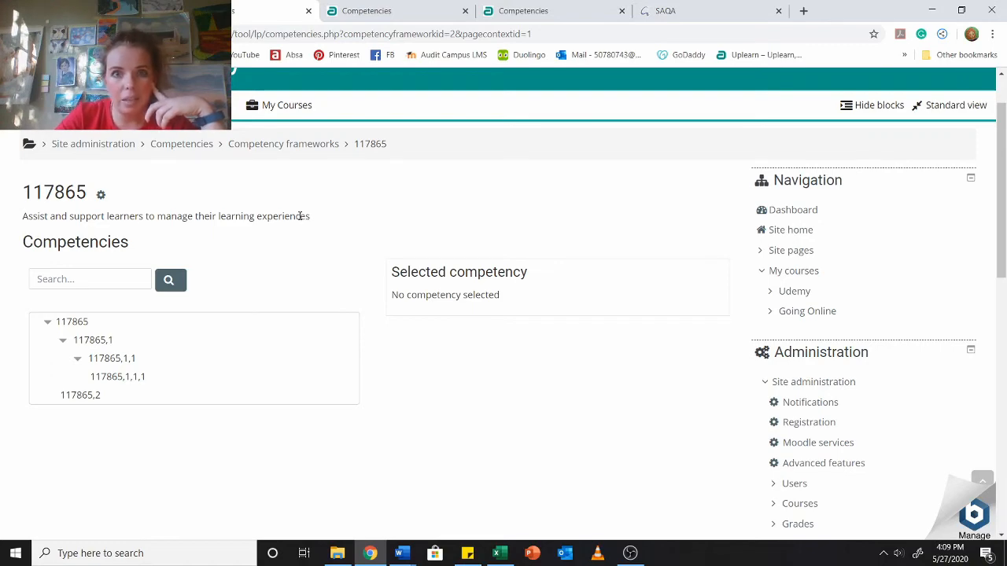
click(533, 10)
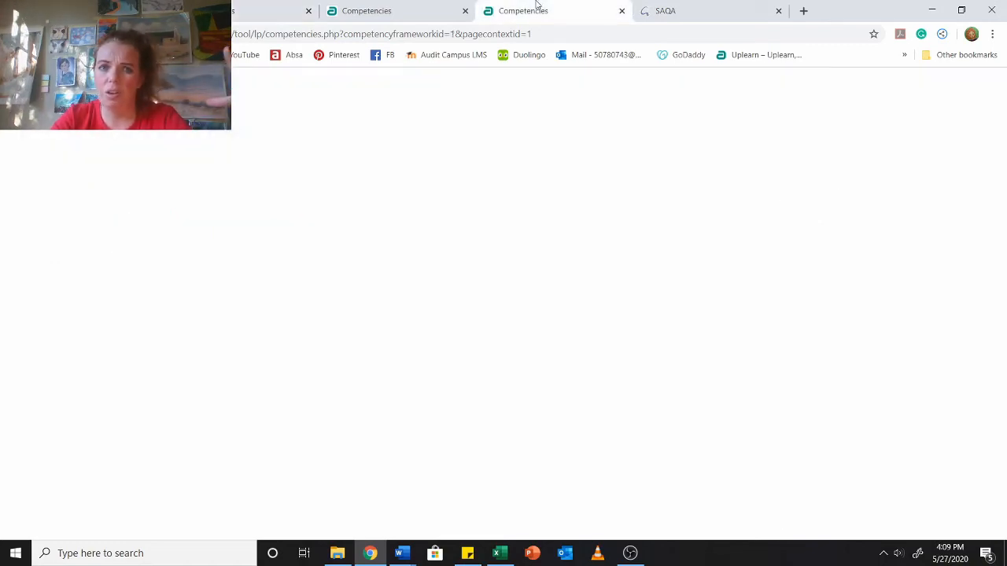
Step: Return to the Assist and support learners framework and review its full purpose description, highlighting the text, along with its competency tree
click(416, 11)
drag(133, 394, 33, 285)
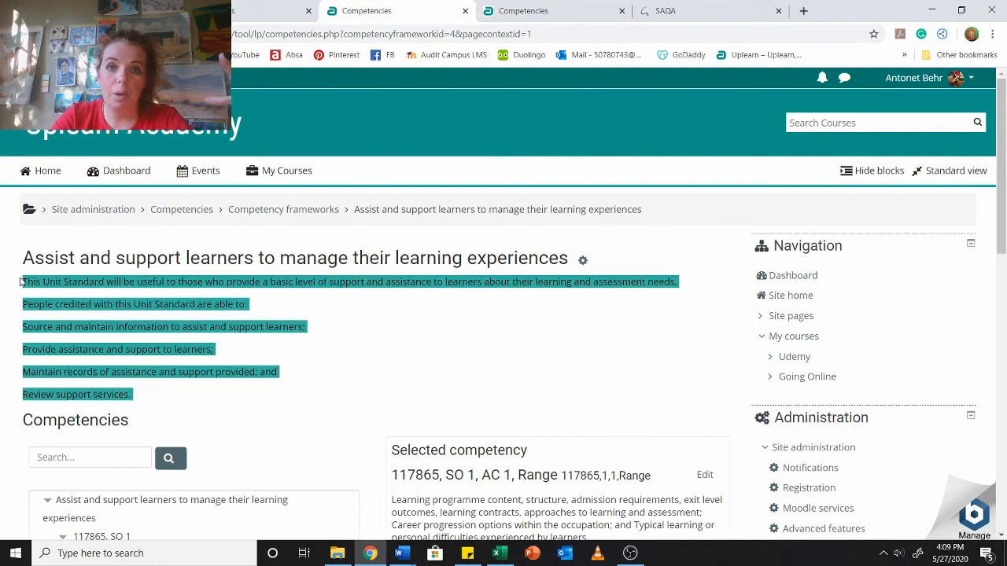
click(172, 229)
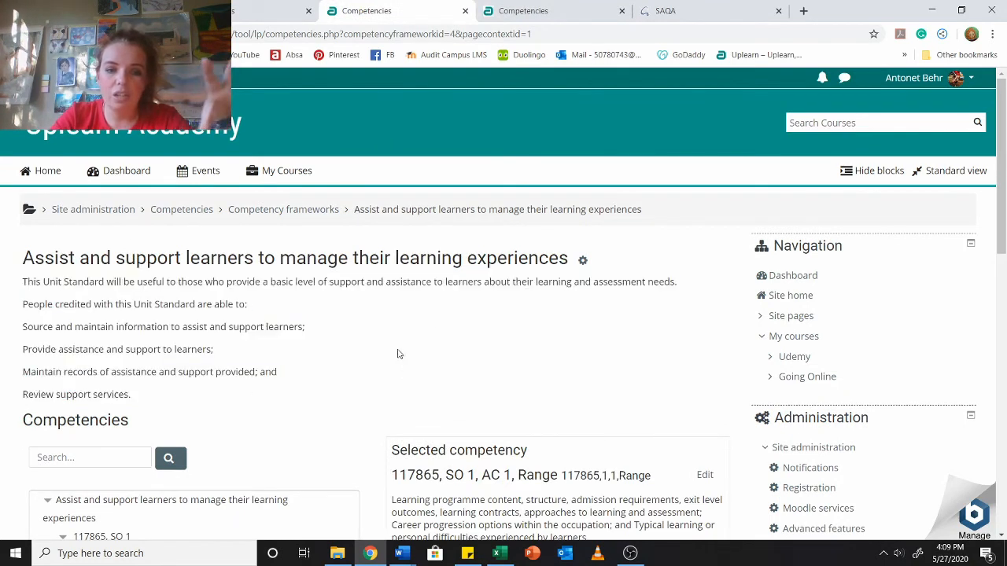
scroll(453, 315, down, 2)
scroll(434, 305, up, 1)
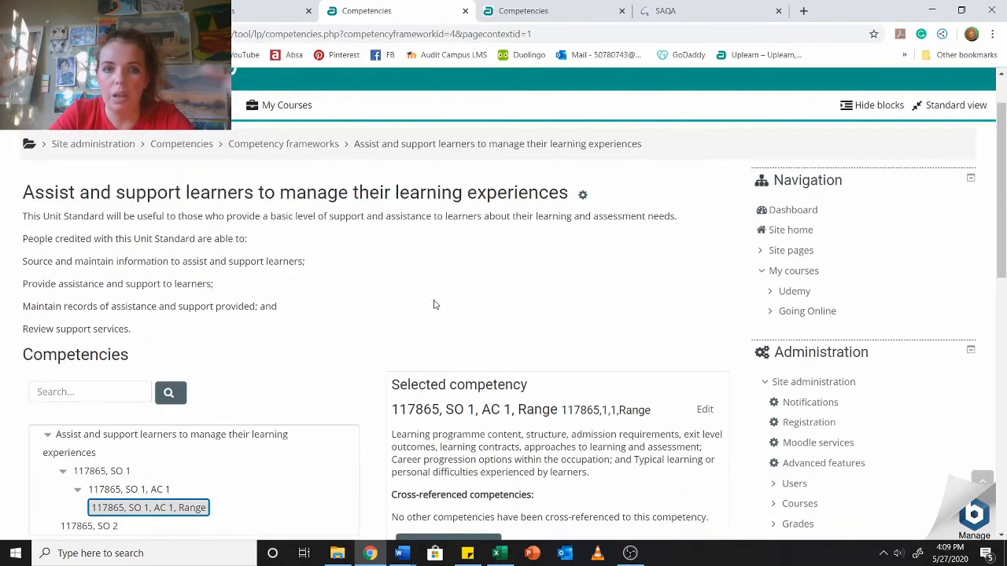
scroll(395, 249, down, 1)
scroll(384, 223, down, 1)
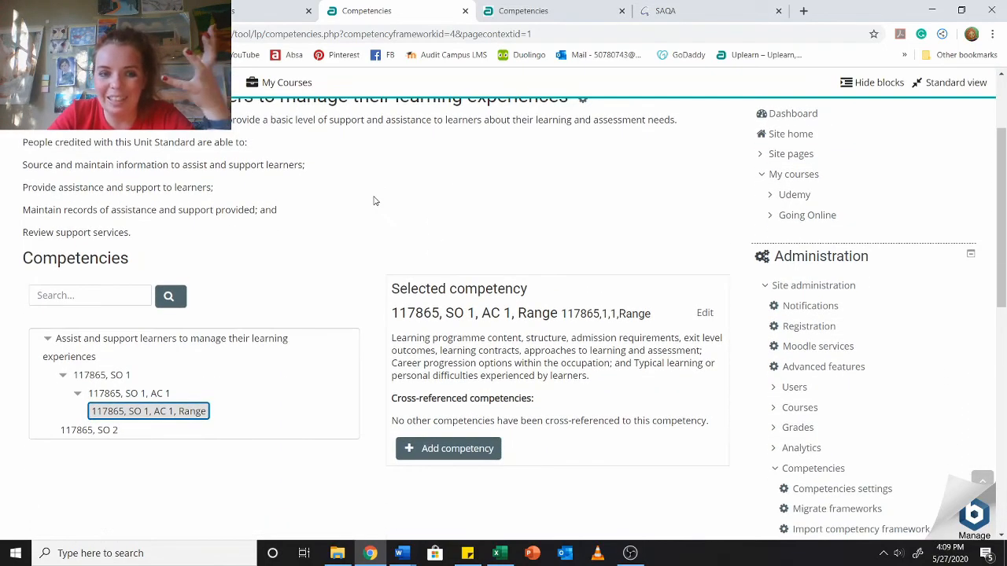
Step: Examine framework 117865's number-only naming by toggling its tree branches and viewing the details of 117865,1, 117865,1,1 and 117865,1,1,1
click(280, 8)
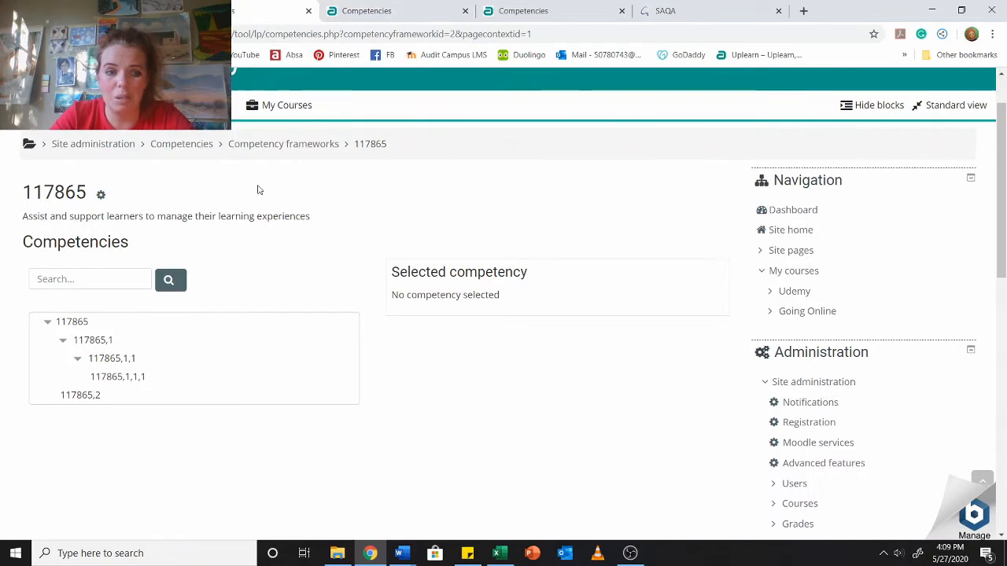
click(77, 358)
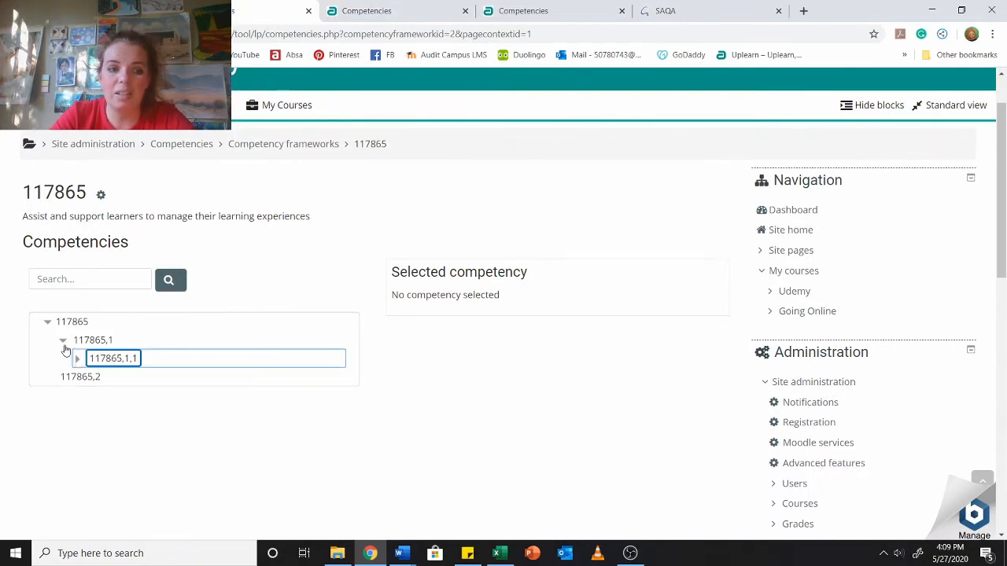
click(63, 341)
click(64, 341)
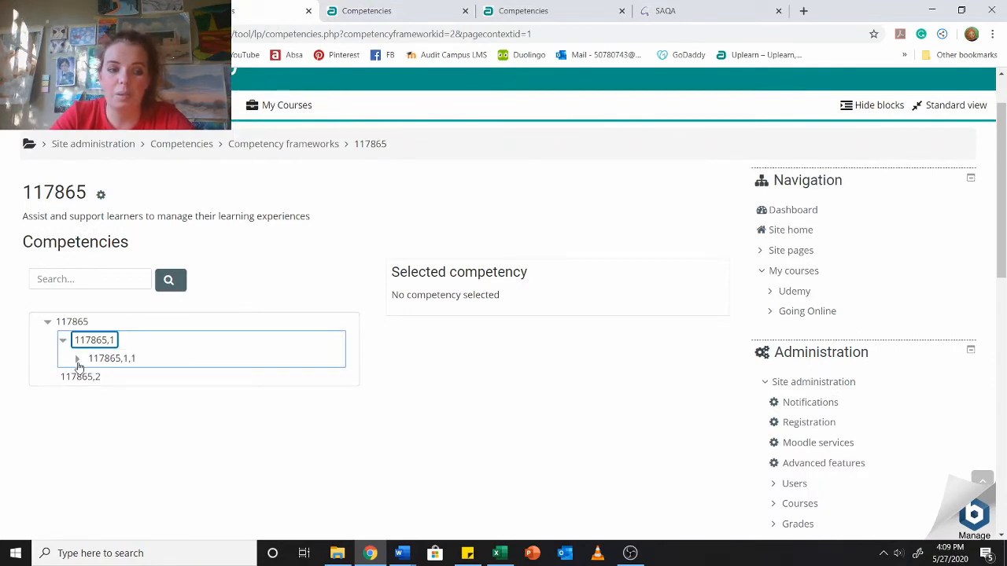
click(77, 362)
click(123, 382)
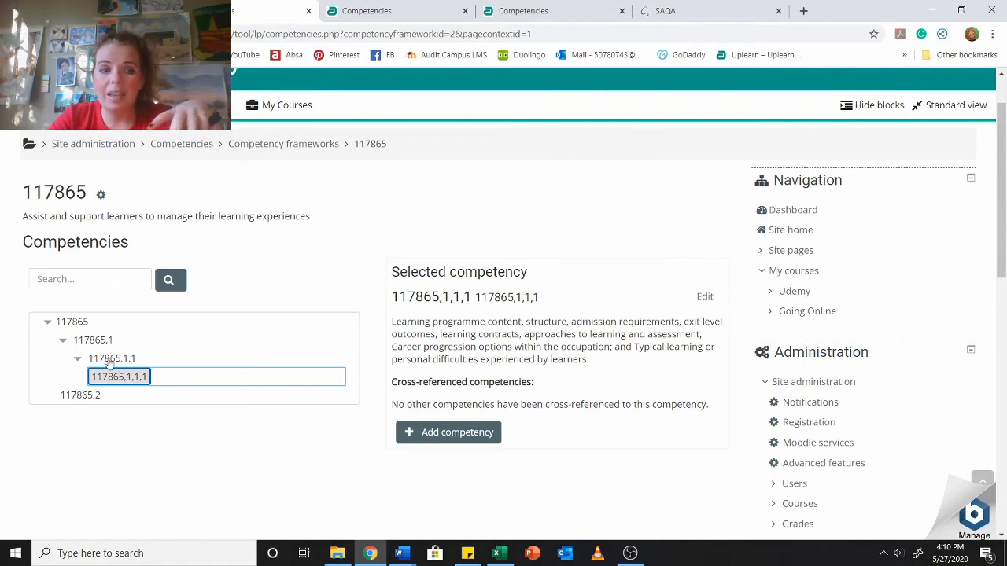
click(109, 361)
click(101, 346)
click(127, 362)
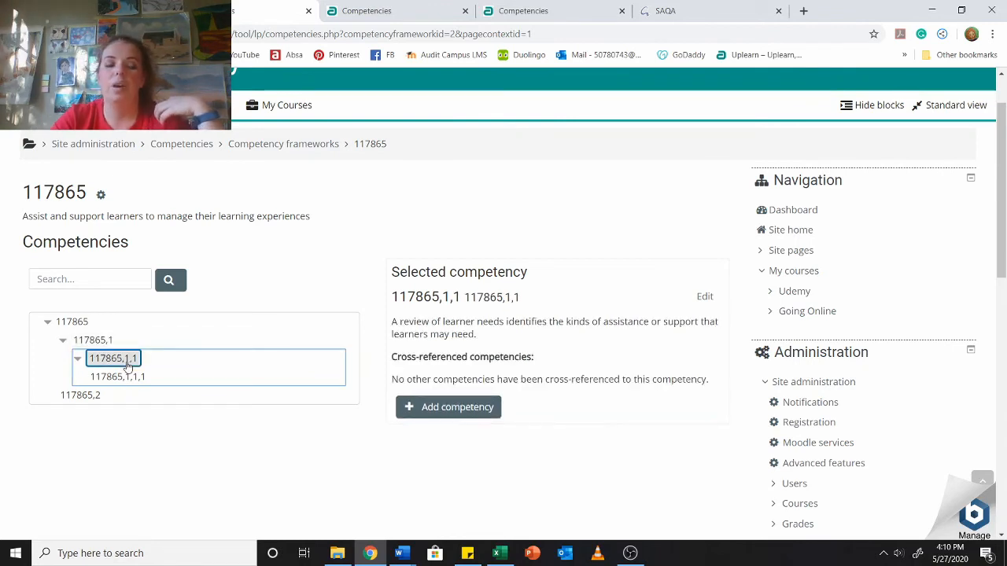
click(120, 377)
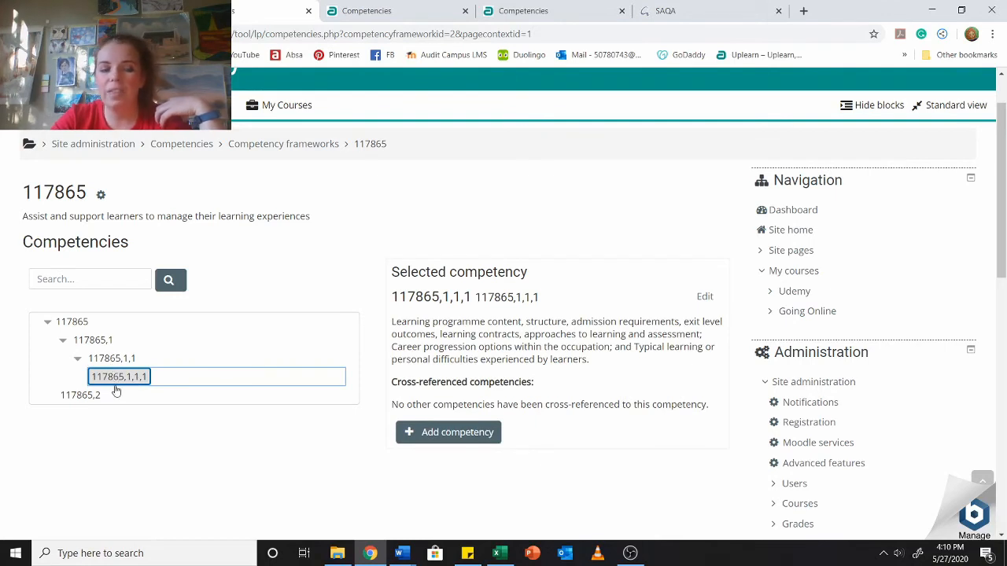
click(117, 363)
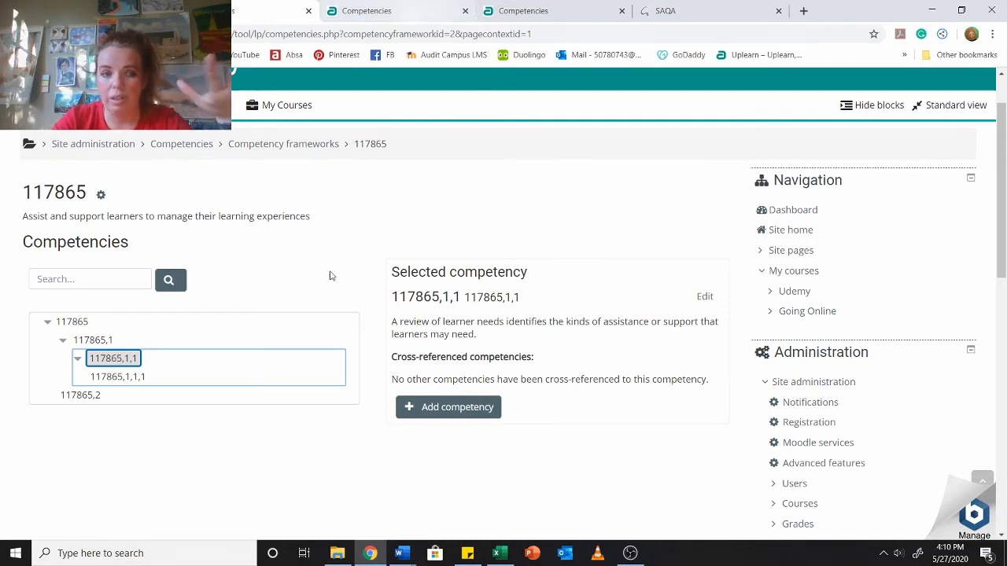
Step: Compare the naming in the Assist and support learners framework by viewing the details of its SO 1, AC 1 and Range competencies
click(363, 11)
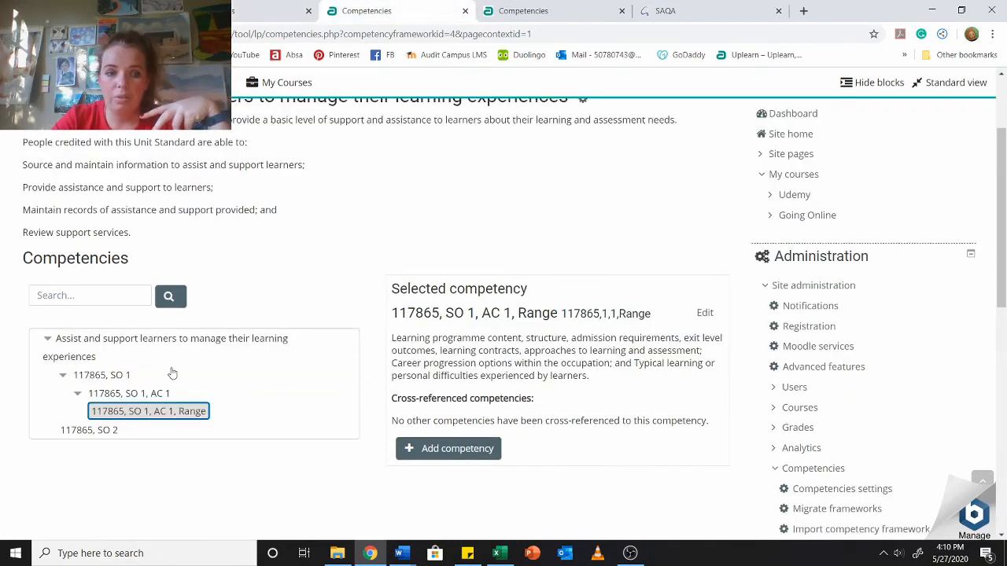
click(133, 398)
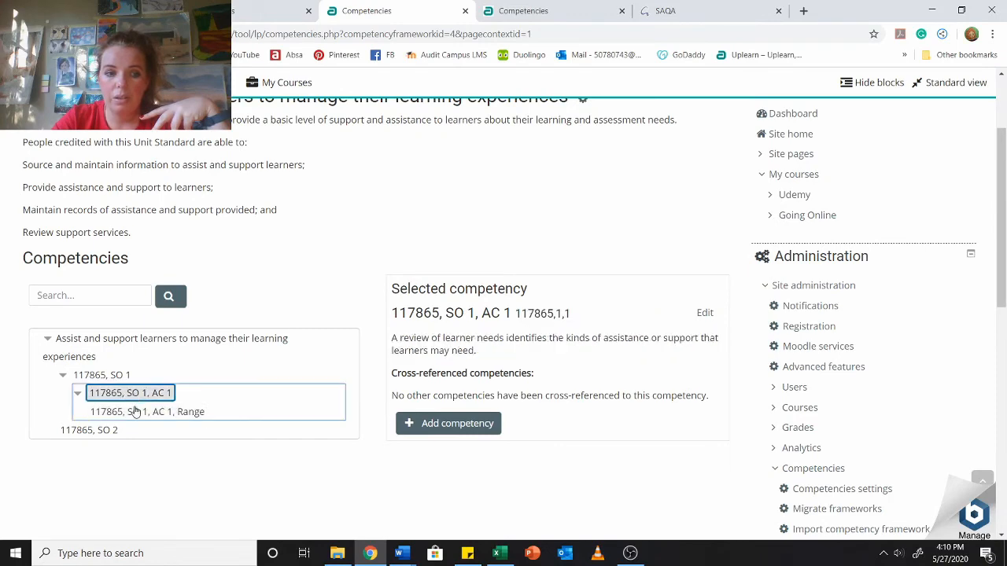
click(135, 409)
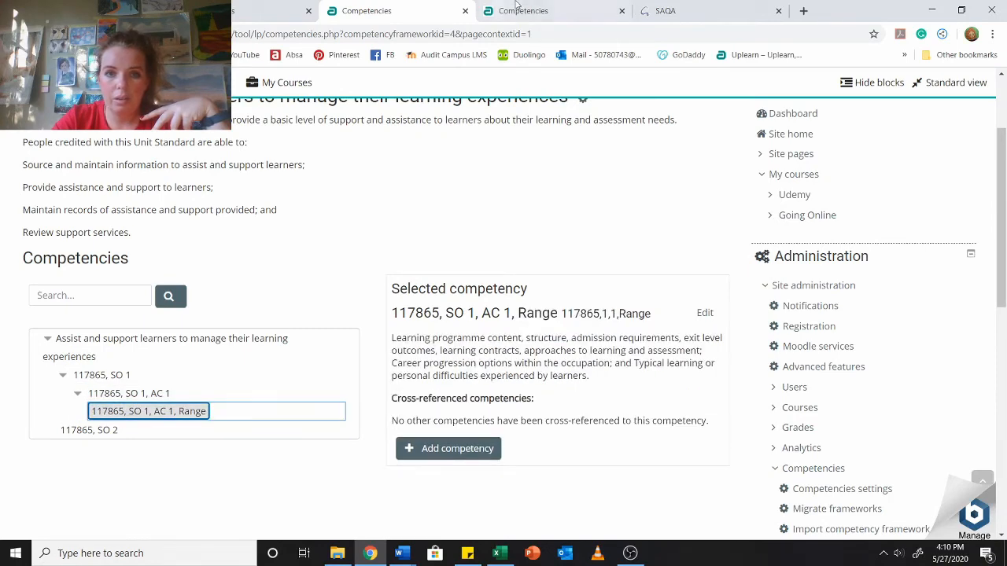
click(507, 11)
click(354, 11)
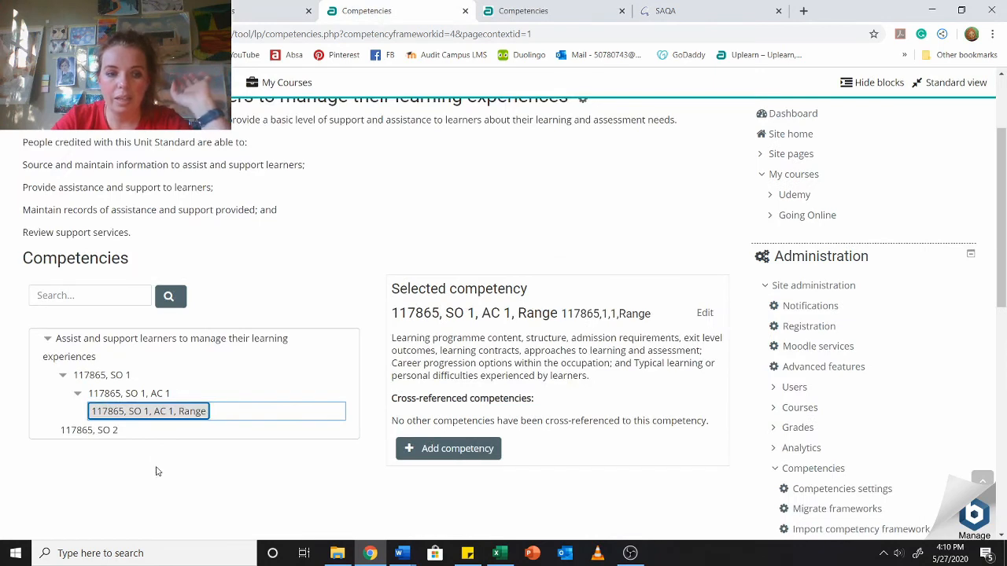
click(107, 375)
click(126, 395)
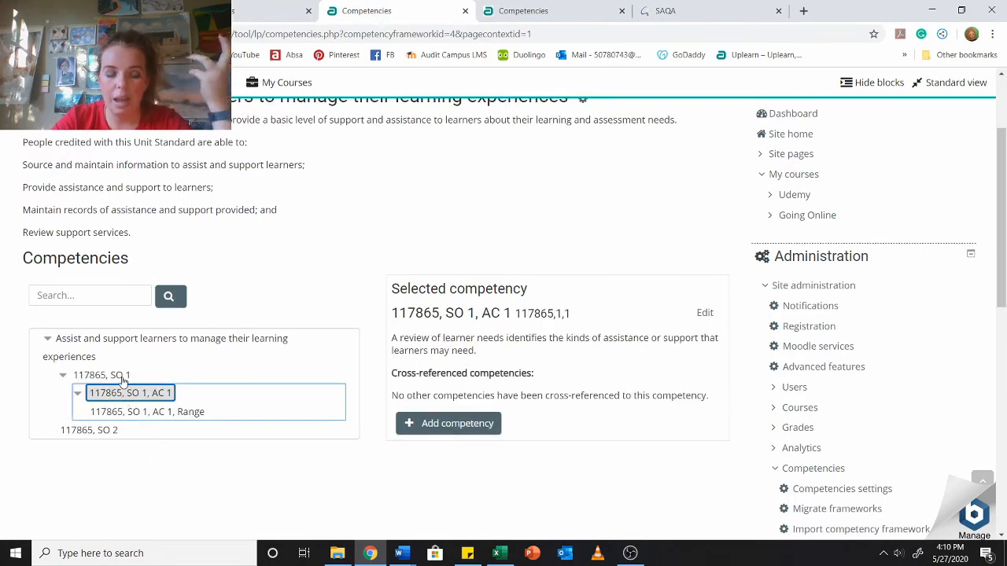
Step: View the Assist and support learners Range competency, then compare Assessment Criteria 1 and its nested Range in the Support Learning Experiance framework
click(150, 413)
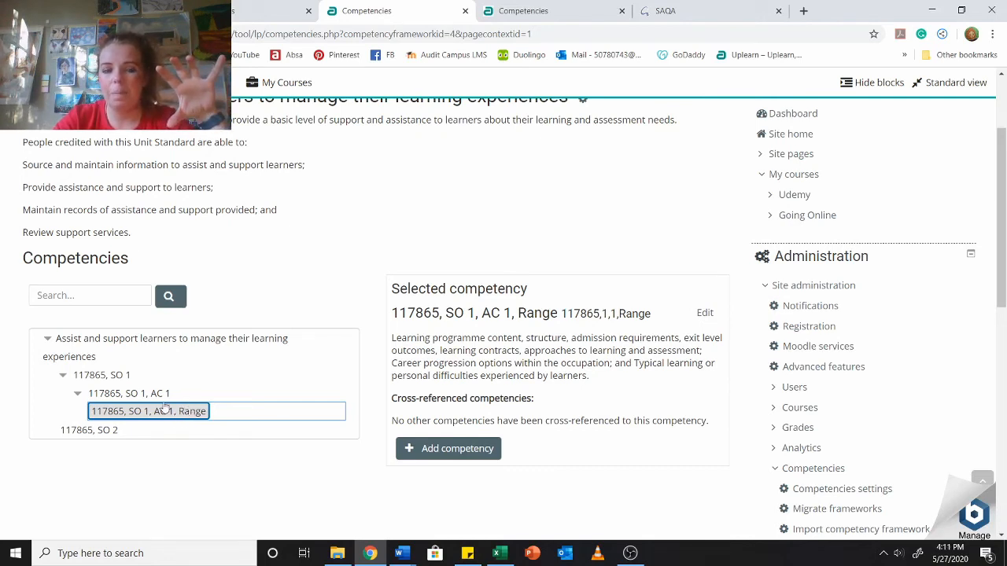
click(590, 6)
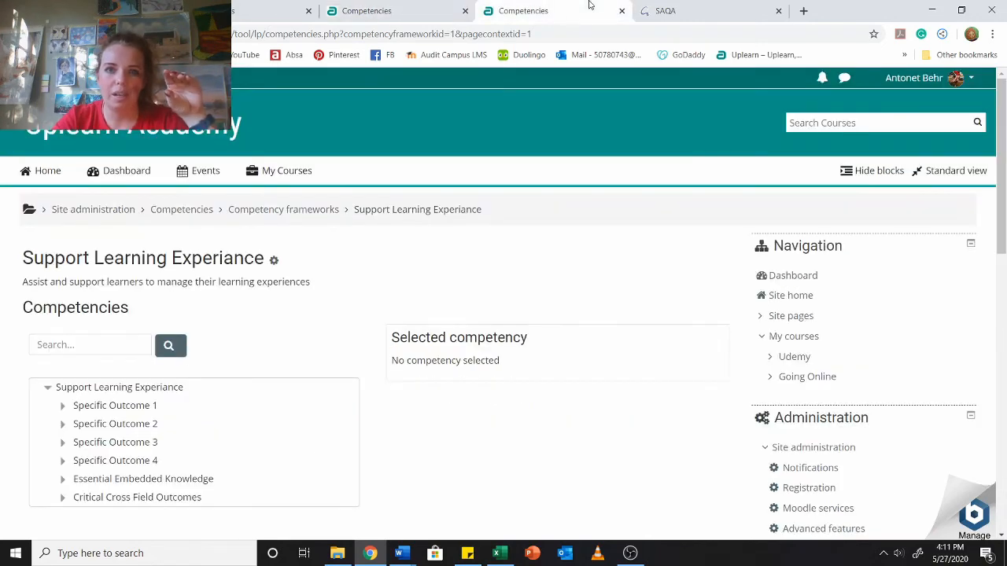
scroll(377, 236, down, 1)
click(60, 343)
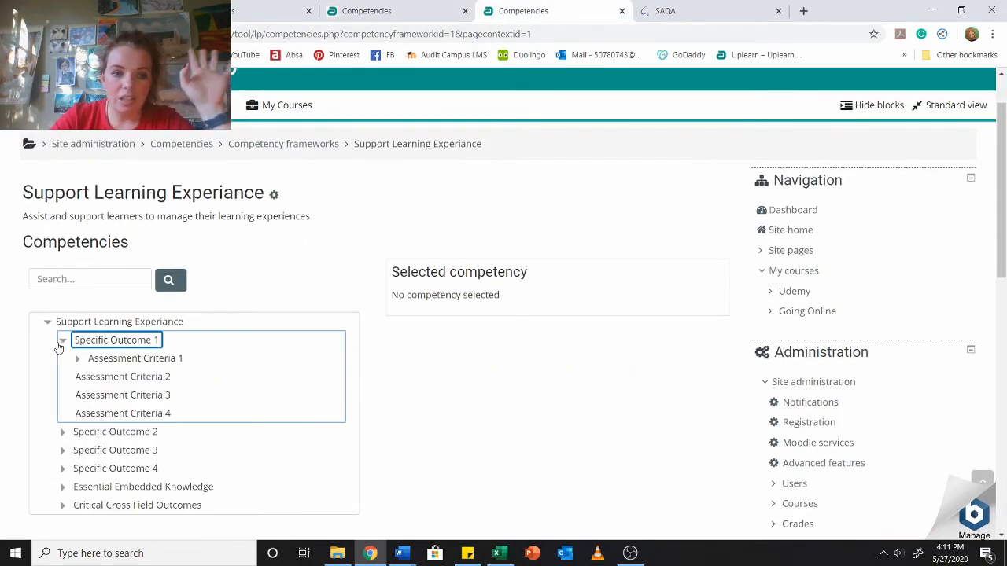
click(109, 358)
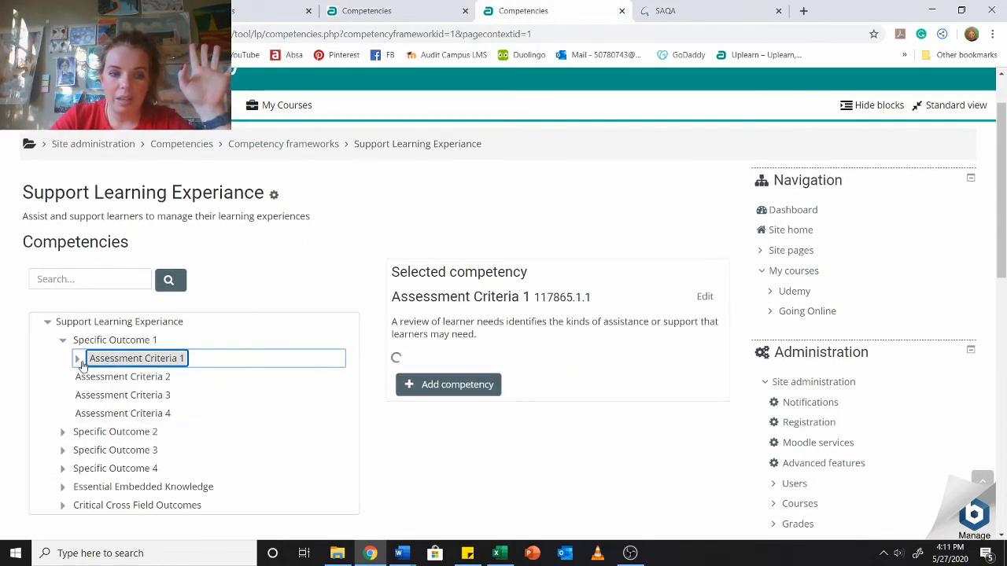
click(78, 359)
click(133, 378)
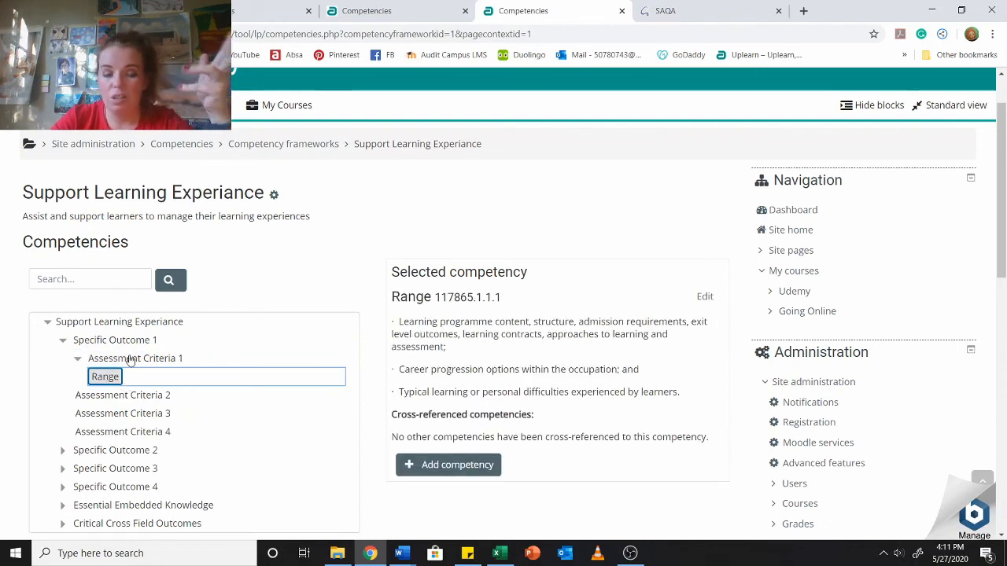
Step: Compare the details of Specific Outcome 1, Assessment Criteria 1 and Assessment Criteria 2 in the Support Learning Experiance framework
click(134, 361)
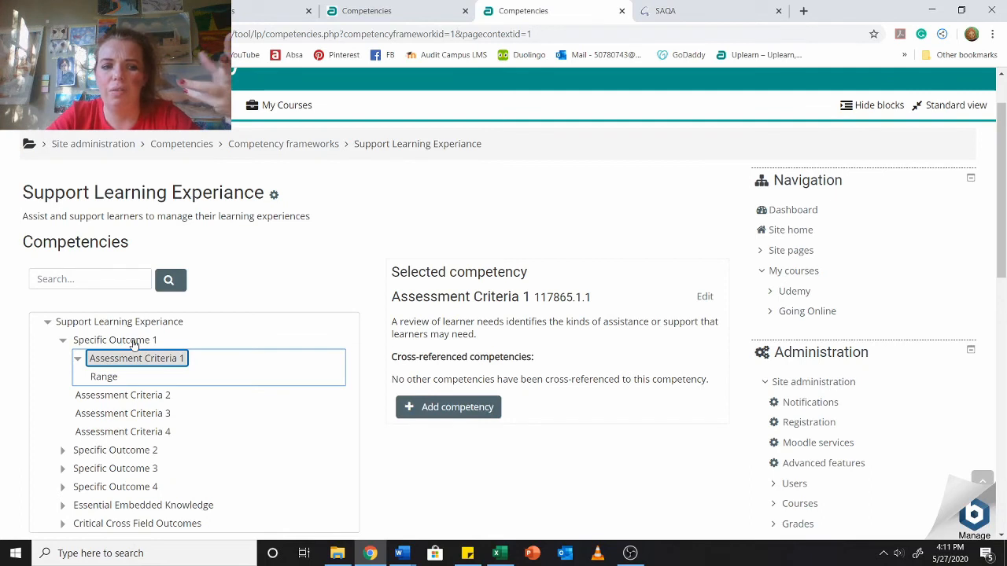
click(134, 342)
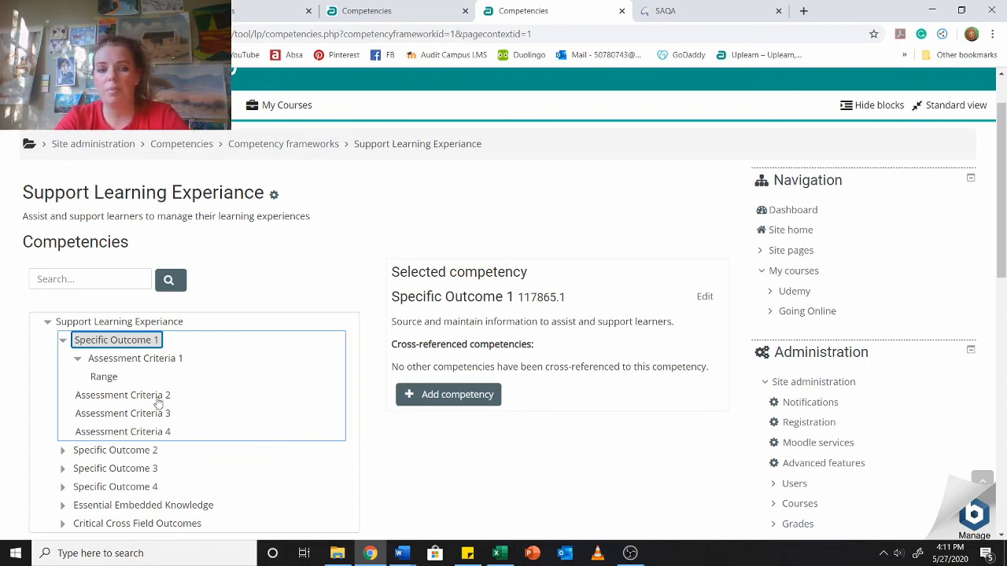
click(147, 359)
click(146, 345)
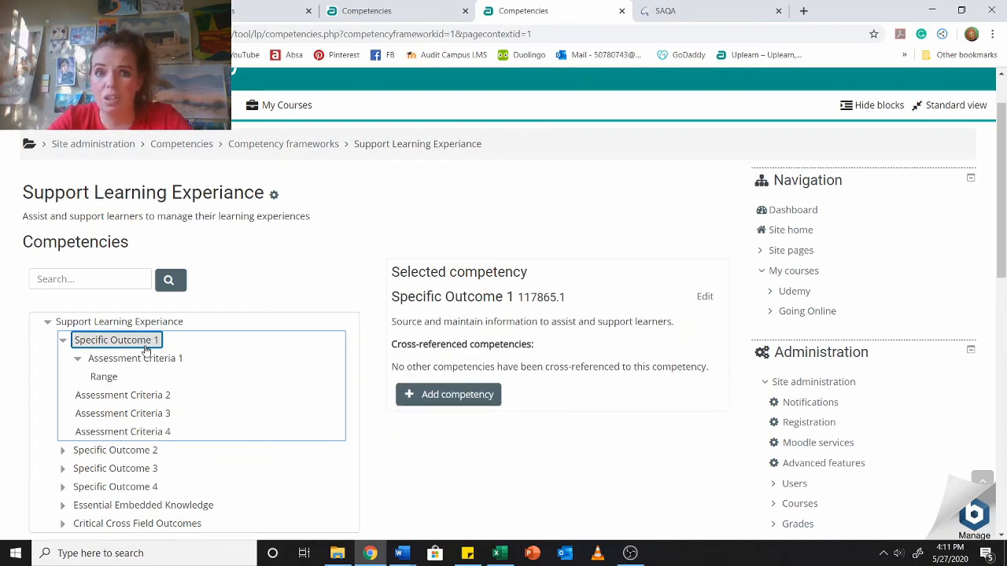
click(150, 363)
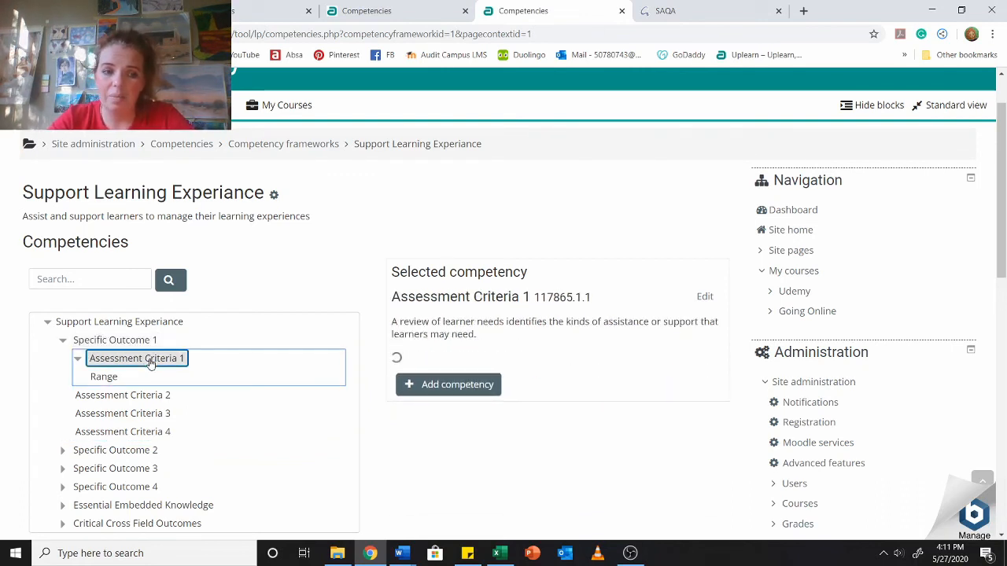
click(132, 398)
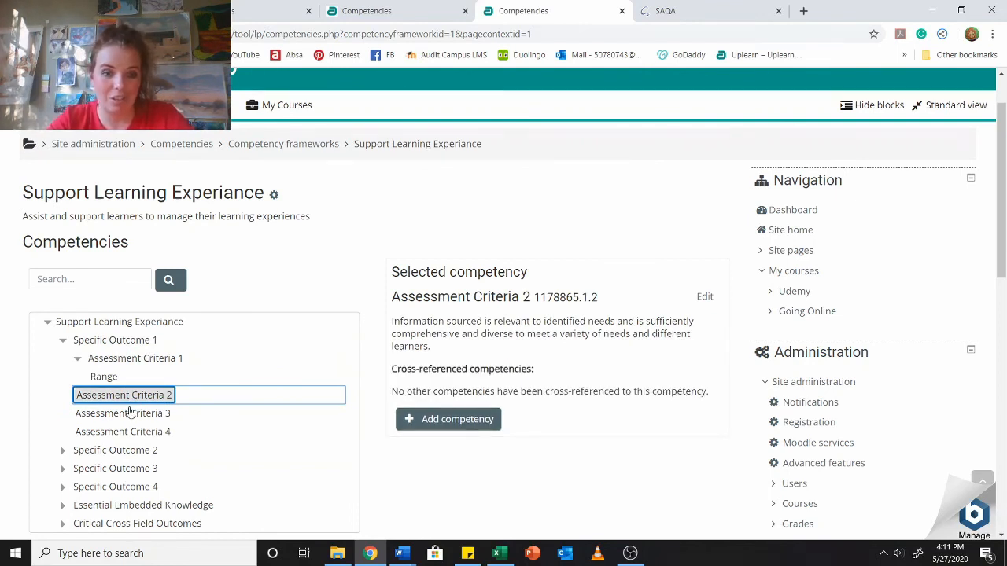
Step: Revisit framework 117865 and the Assist and support learners framework to compare naming, collapsing the latter's SO 1, AC 1 branch
click(268, 11)
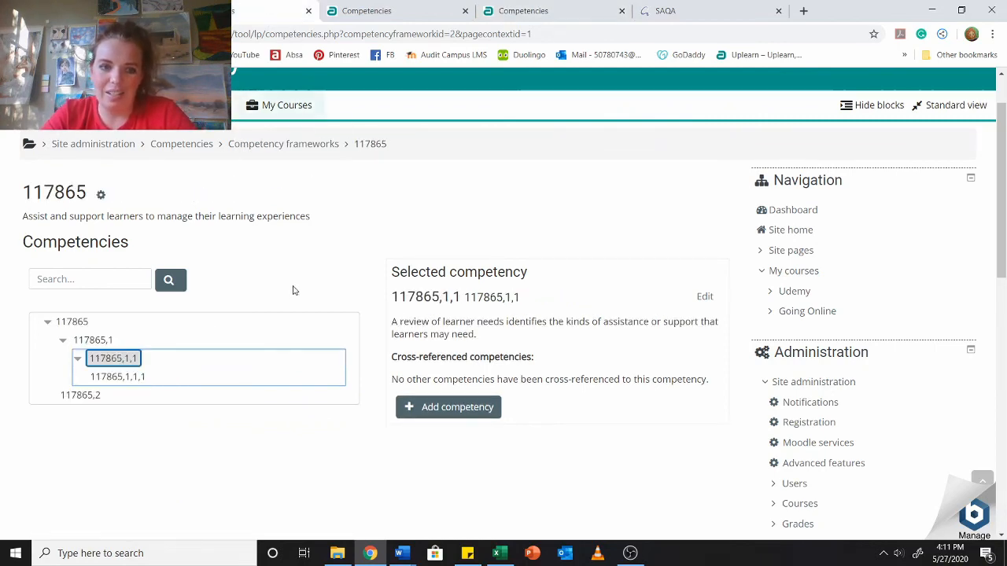
click(431, 16)
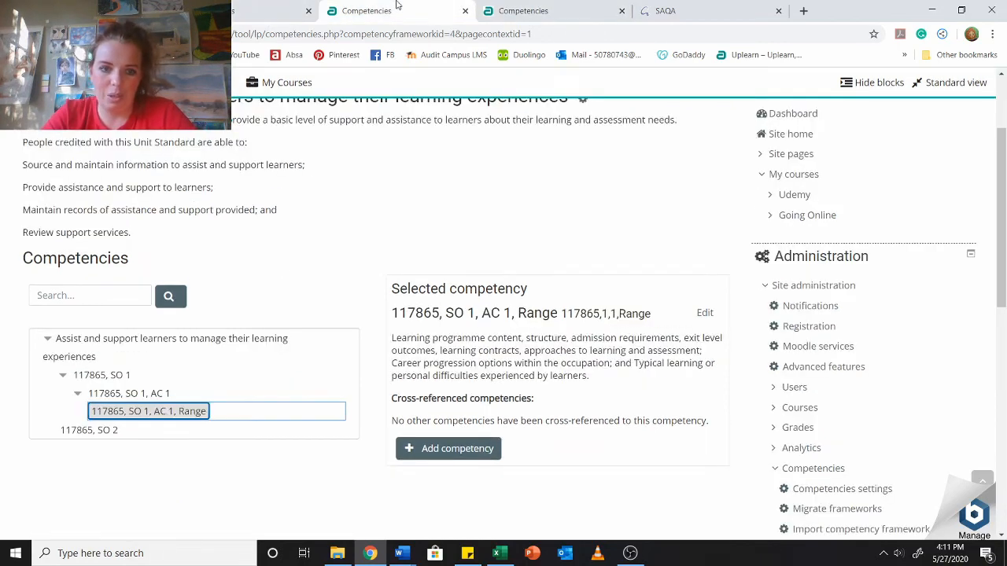
click(78, 395)
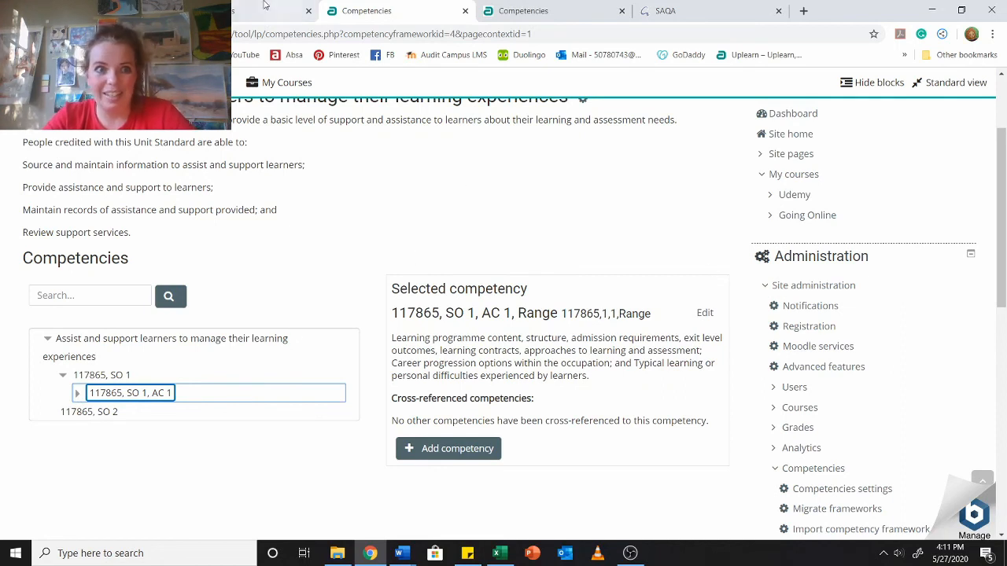
Step: Return to the competency frameworks list and close the individual framework pages opened for comparison, keeping the SAQA page open
click(217, 11)
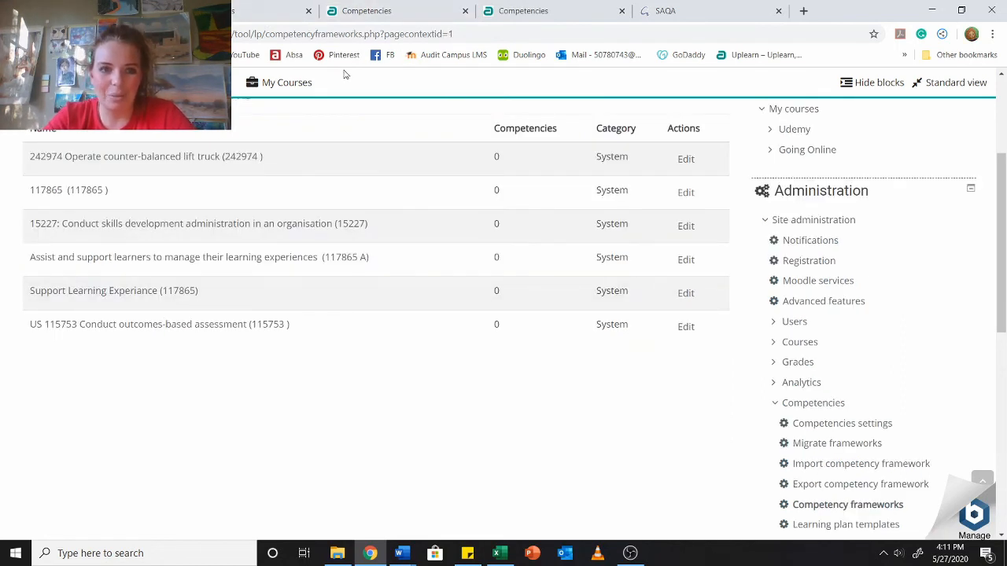
click(308, 11)
click(311, 13)
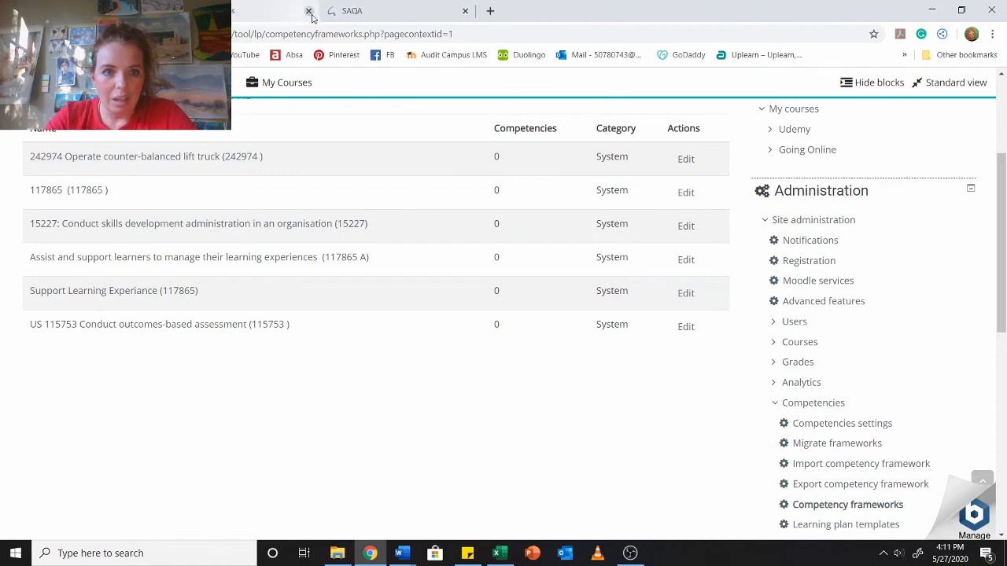